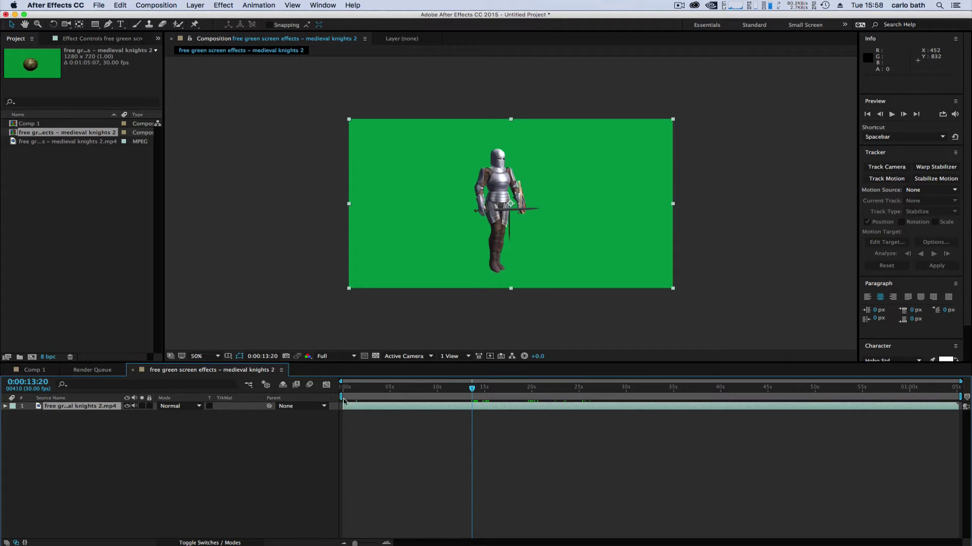
- Set the work area from 0:00:13:20 to 0:00:33:29 and trim the knight composition to it, returning to its first frame
{"action": "left_click_drag", "start_coordinate": [344, 397], "coordinate": [467, 401]}
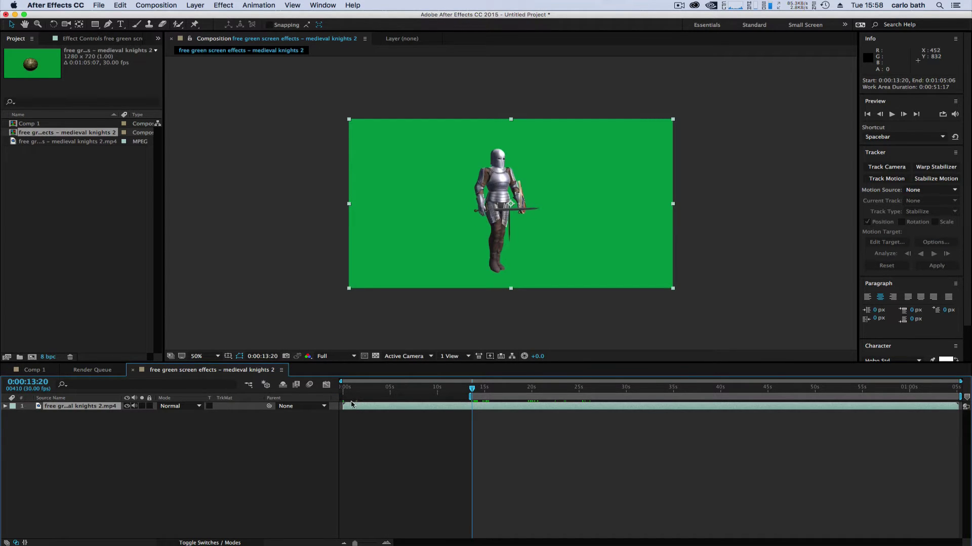
{"action": "mouse_move", "coordinate": [342, 406]}
{"action": "left_mouse_down"}
{"action": "mouse_move", "coordinate": [433, 407]}
{"action": "mouse_move", "coordinate": [343, 406]}
{"action": "left_mouse_up"}
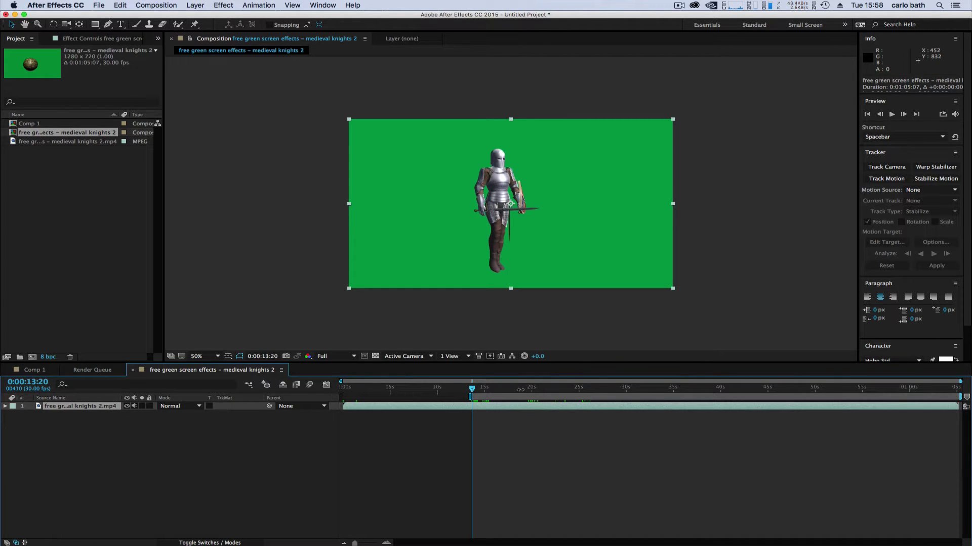
{"action": "left_click_drag", "start_coordinate": [474, 390], "coordinate": [667, 405]}
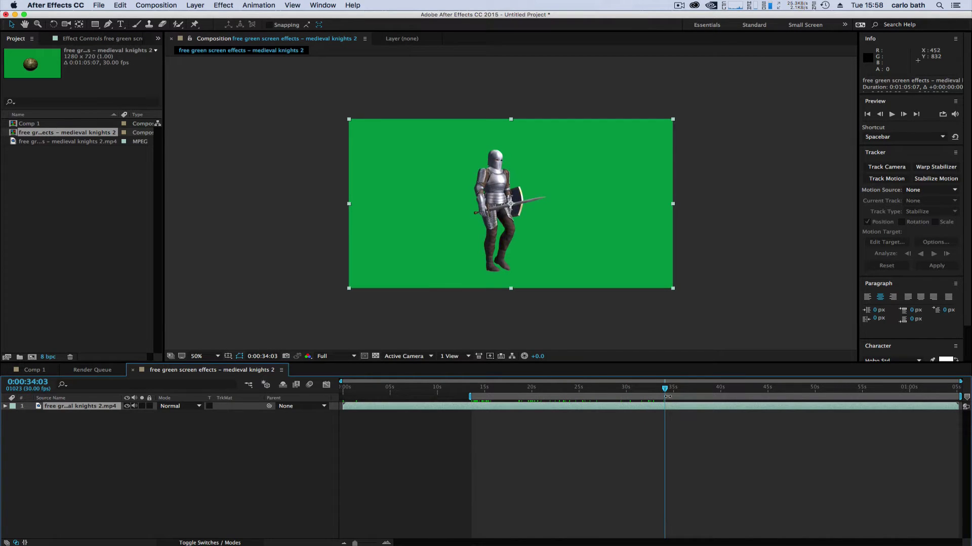
{"action": "left_click_drag", "start_coordinate": [960, 397], "coordinate": [668, 398]}
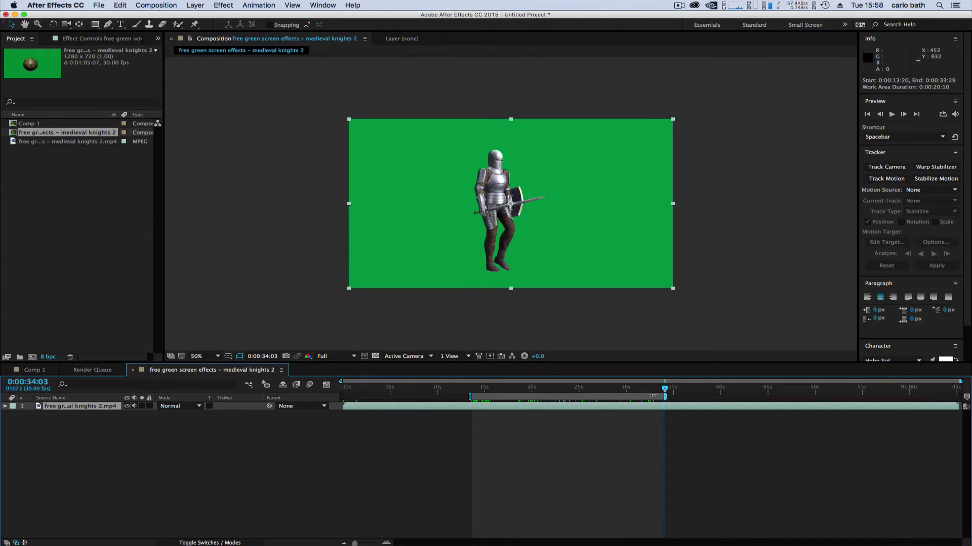
{"action": "right_click", "coordinate": [653, 396]}
{"action": "left_click", "coordinate": [673, 422]}
{"action": "left_click_drag", "start_coordinate": [393, 387], "coordinate": [337, 388]}
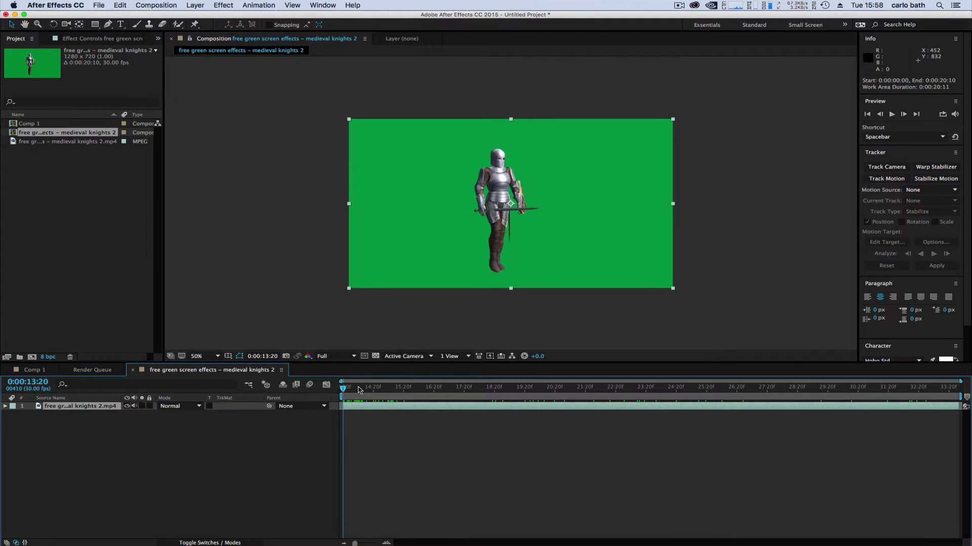
- Import Pendennis_Castle_keep.jpg from the Desktop and place it as a layer beneath the knight footage
{"action": "left_click", "coordinate": [100, 5]}
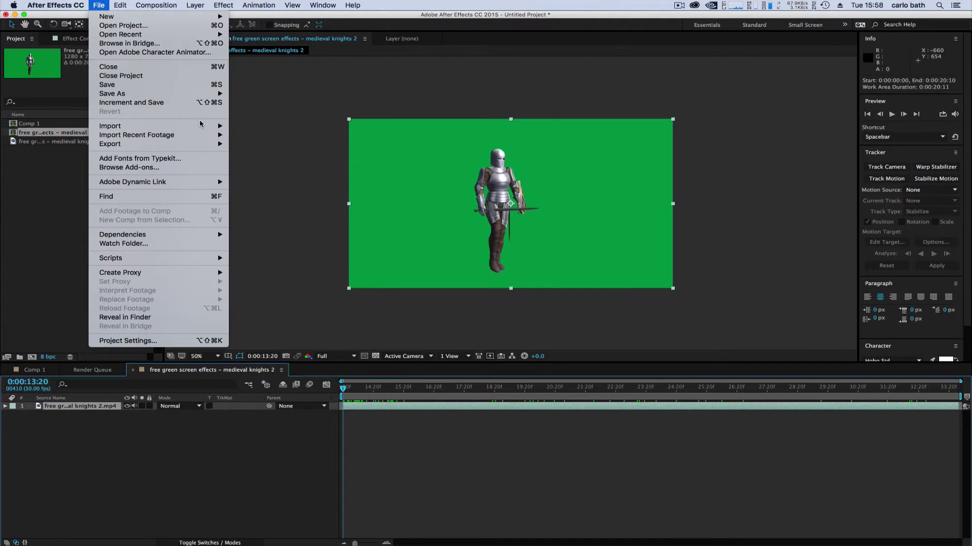
{"action": "mouse_move", "coordinate": [212, 127]}
{"action": "left_click", "coordinate": [244, 128]}
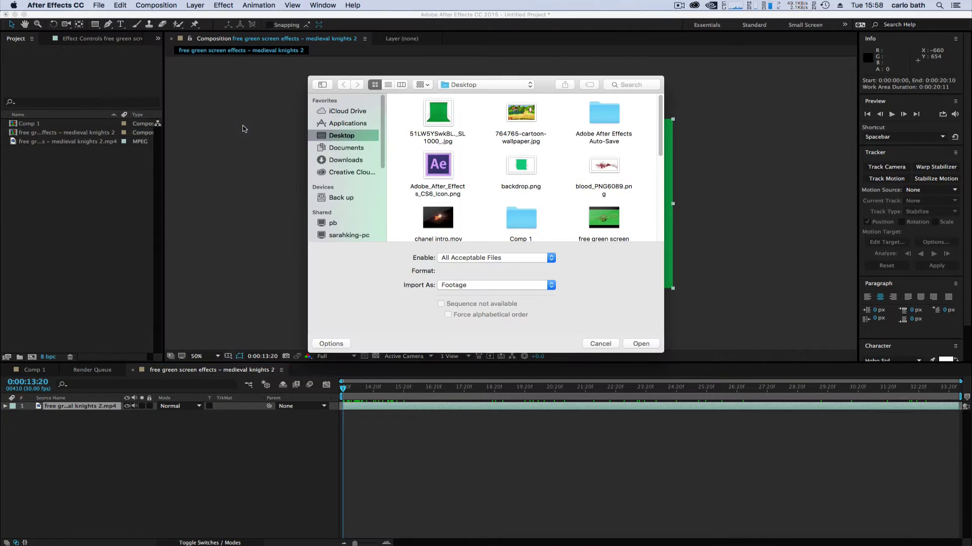
{"action": "scroll", "coordinate": [564, 213], "scroll_direction": "down", "scroll_amount": 5}
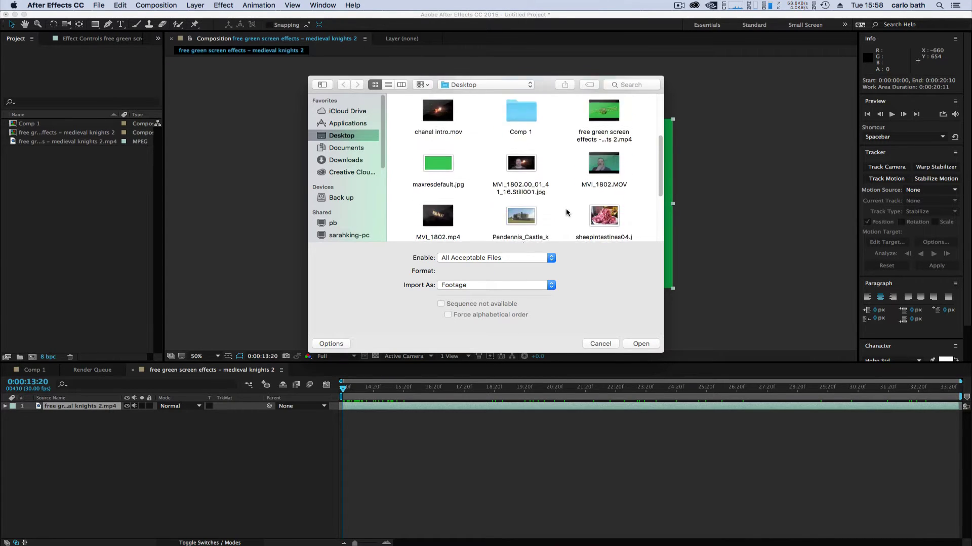
{"action": "double_click", "coordinate": [513, 168]}
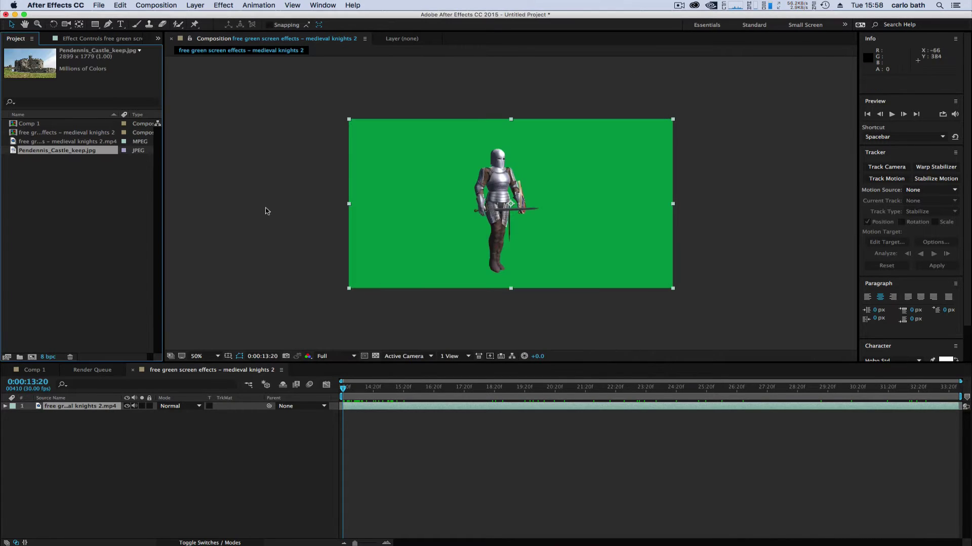
{"action": "left_click_drag", "start_coordinate": [44, 152], "coordinate": [97, 424]}
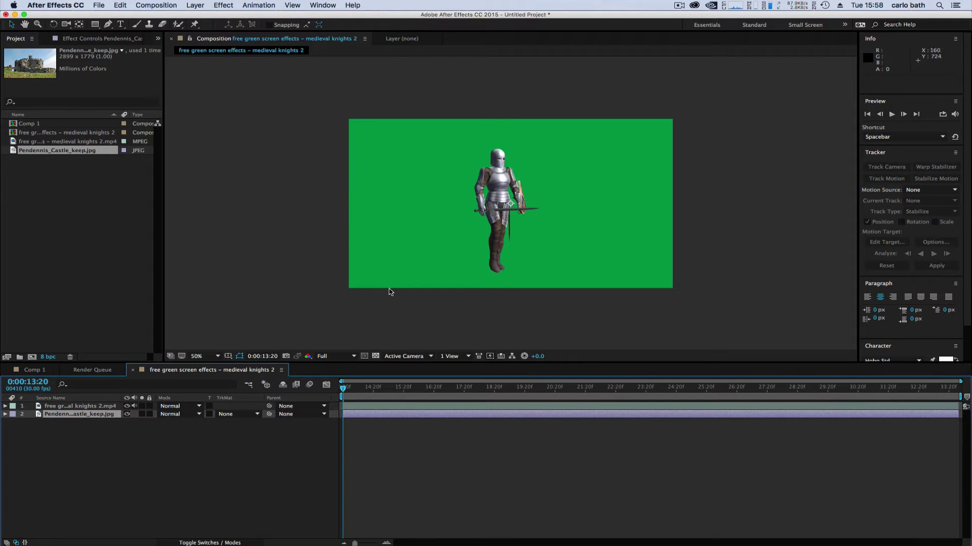
- Scale the castle image down to about 44% by 41% so it fits the composition frame
{"action": "scroll", "coordinate": [394, 284], "scroll_direction": "down", "scroll_amount": 2}
{"action": "scroll", "coordinate": [397, 284], "scroll_direction": "up", "scroll_amount": 4}
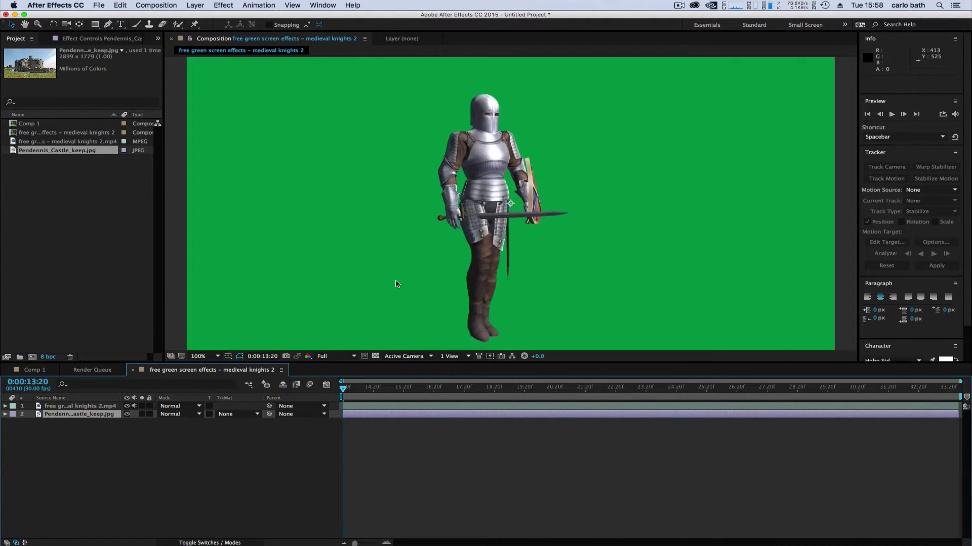
{"action": "scroll", "coordinate": [398, 284], "scroll_direction": "down", "scroll_amount": 4}
{"action": "left_click_drag", "start_coordinate": [328, 99], "coordinate": [429, 161]}
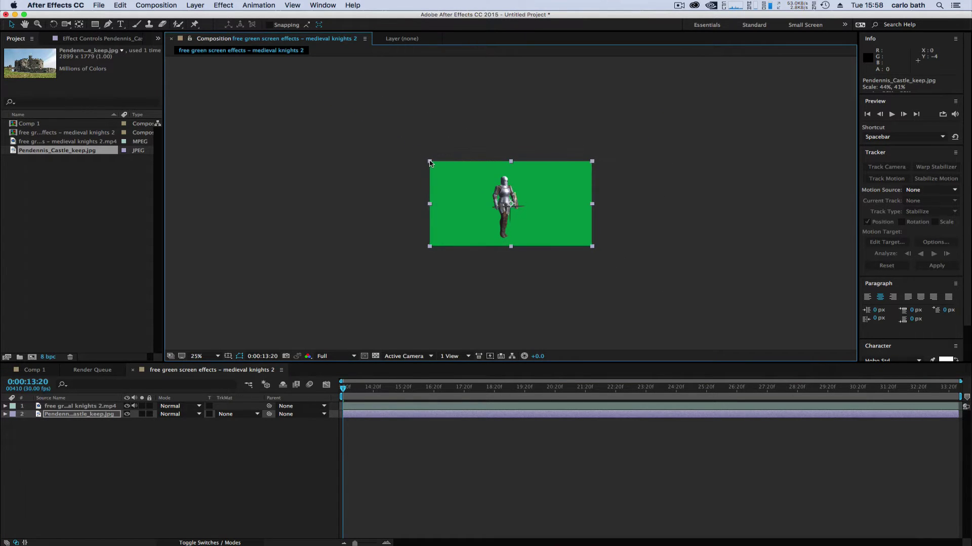
{"action": "left_click", "coordinate": [392, 184]}
{"action": "scroll", "coordinate": [401, 189], "scroll_direction": "up", "scroll_amount": 4}
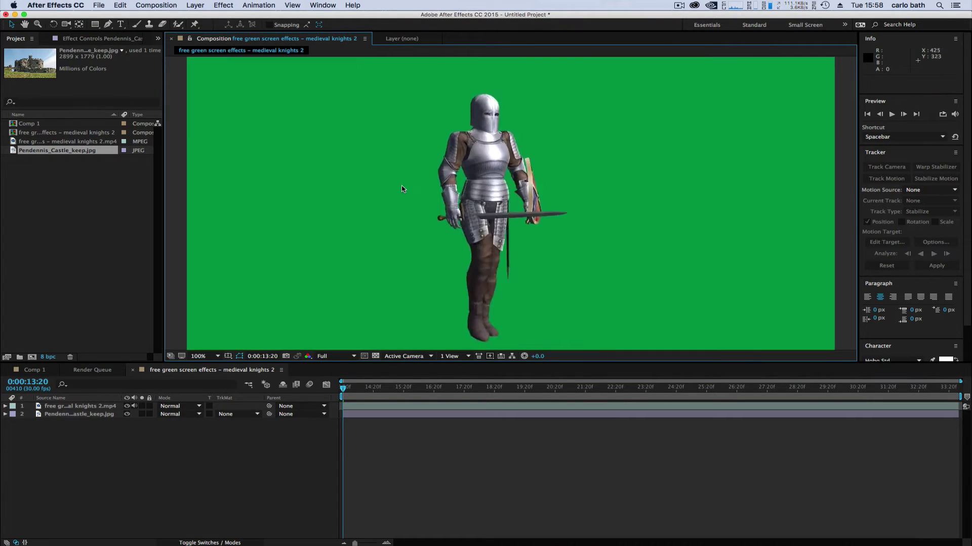
{"action": "scroll", "coordinate": [386, 177], "scroll_direction": "down", "scroll_amount": 2}
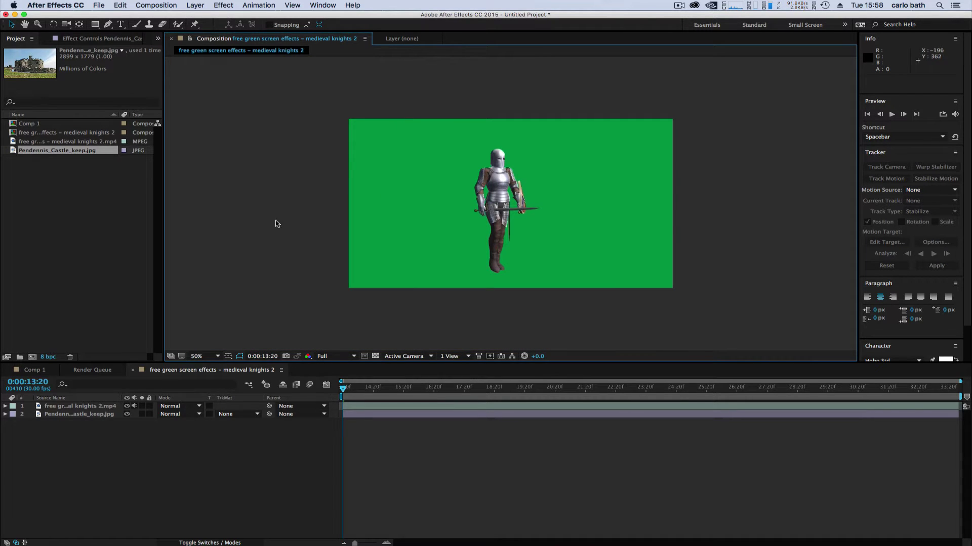
- Apply Keylight (1.2) to the knight footage layer and sample its green background as the screen colour
{"action": "left_click", "coordinate": [90, 407]}
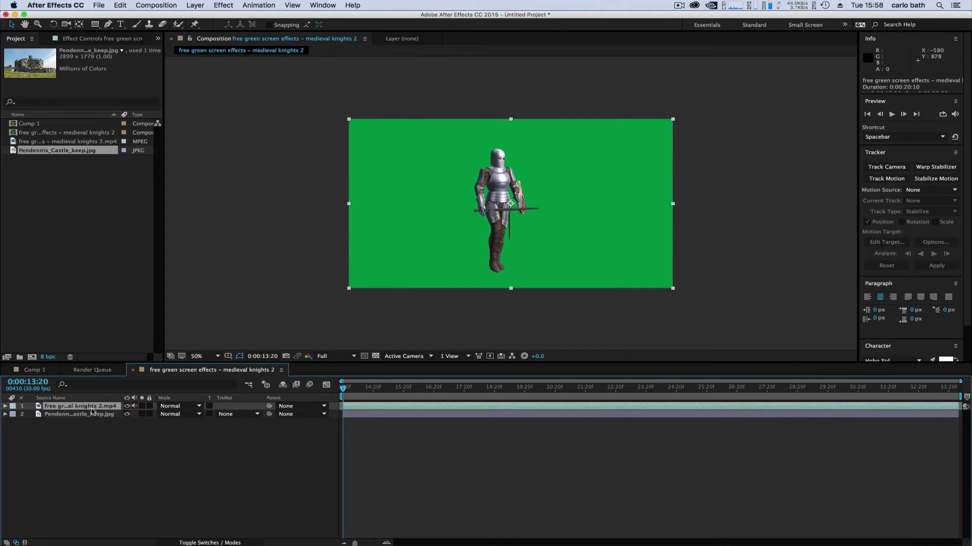
{"action": "left_click", "coordinate": [226, 7]}
{"action": "mouse_move", "coordinate": [296, 175]}
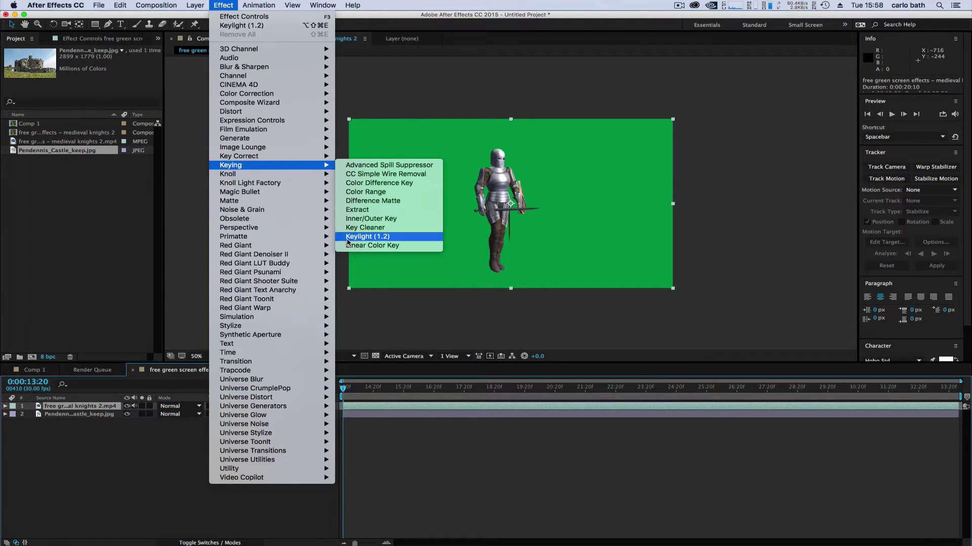
{"action": "left_click", "coordinate": [347, 240]}
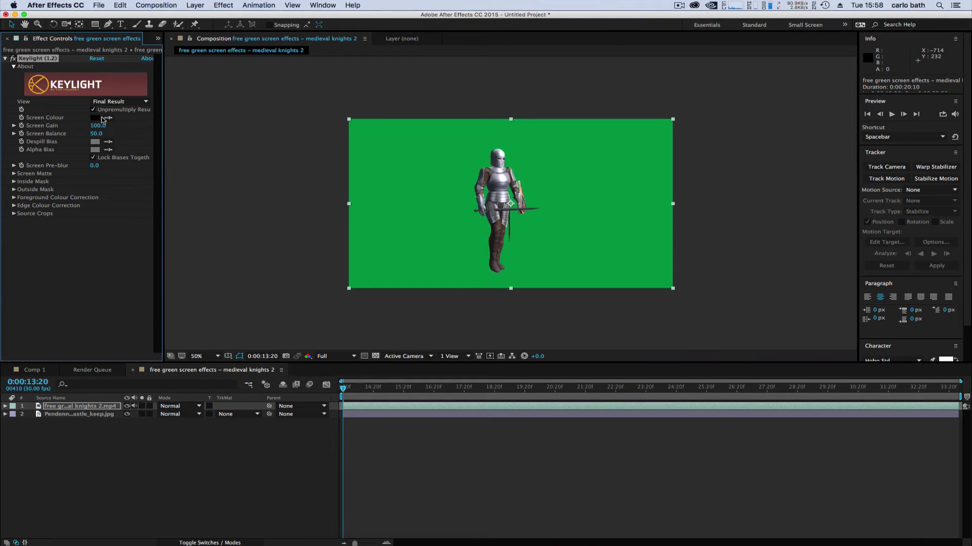
{"action": "left_click", "coordinate": [108, 117]}
{"action": "left_click", "coordinate": [374, 215]}
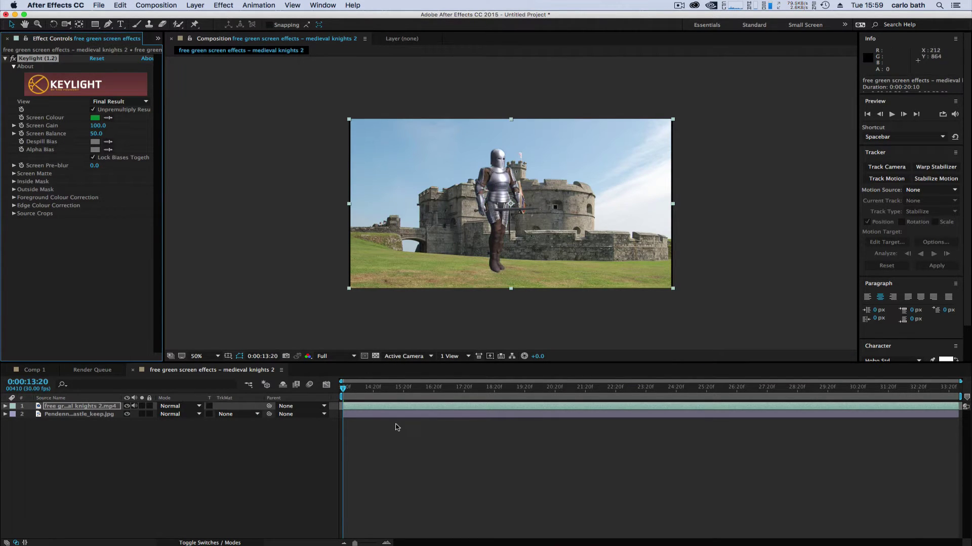
{"action": "mouse_move", "coordinate": [347, 386]}
{"action": "left_mouse_down"}
{"action": "mouse_move", "coordinate": [449, 388]}
{"action": "mouse_move", "coordinate": [343, 387]}
{"action": "left_mouse_up"}
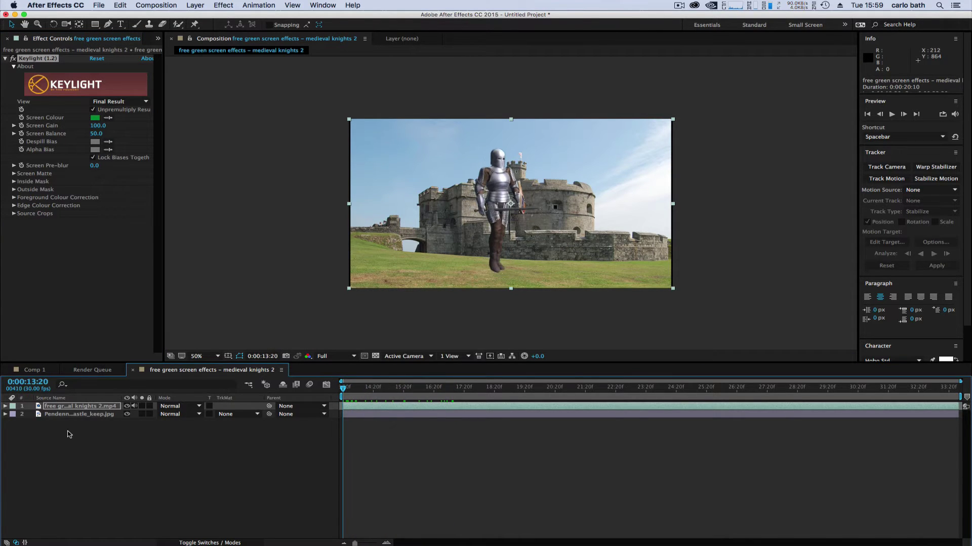
- Scale the knight layer down to 41% and move the knight onto the grass in front of the castle's bridge
{"action": "left_click", "coordinate": [73, 407]}
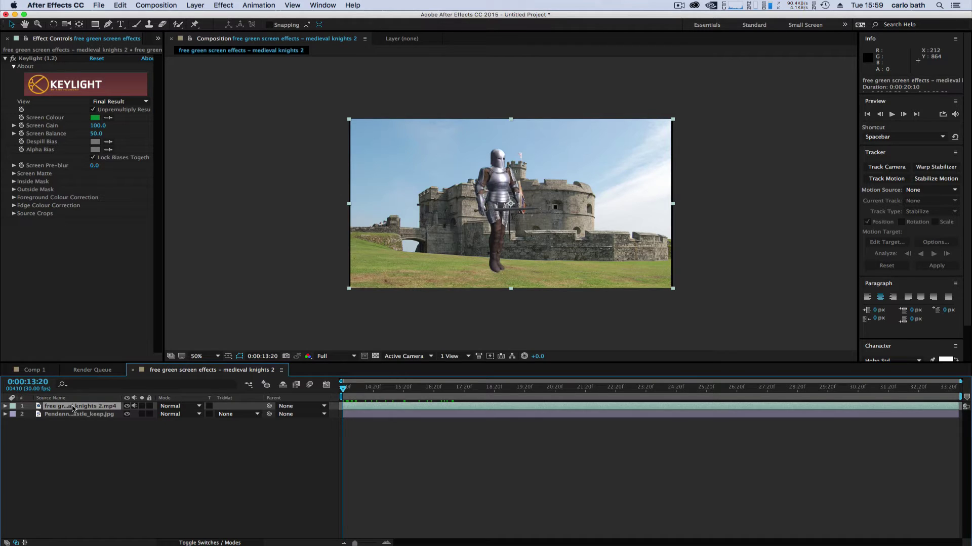
{"action": "key", "text": "s"}
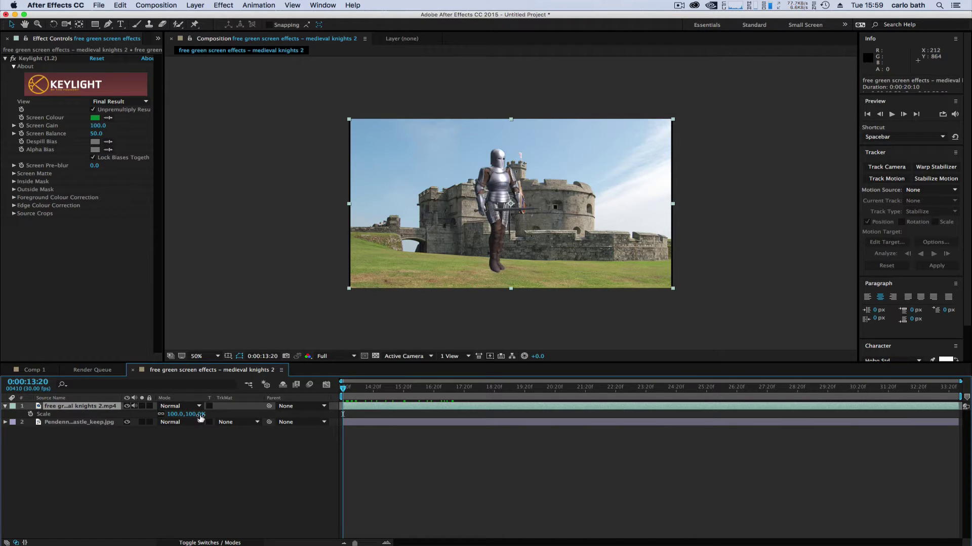
{"action": "left_click_drag", "start_coordinate": [197, 417], "coordinate": [172, 417]}
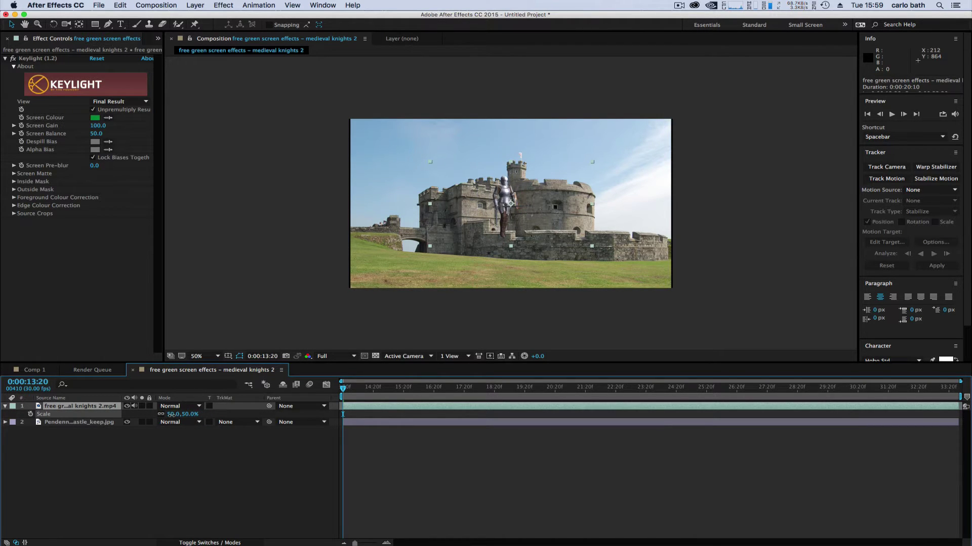
{"action": "left_click_drag", "start_coordinate": [508, 212], "coordinate": [427, 234]}
{"action": "left_click_drag", "start_coordinate": [194, 413], "coordinate": [190, 413]}
{"action": "left_click_drag", "start_coordinate": [410, 237], "coordinate": [416, 252]}
{"action": "left_click", "coordinate": [305, 277]}
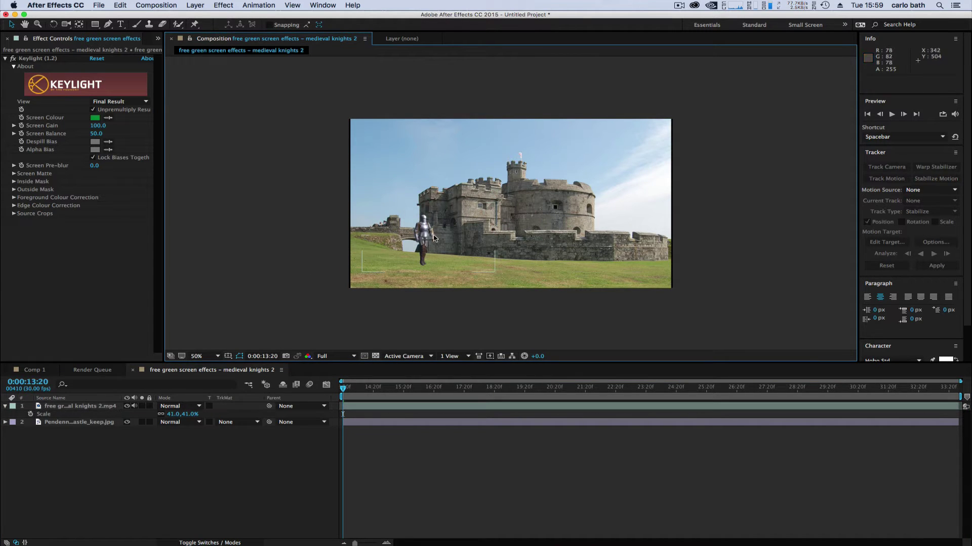
- Reduce the knight layer's scale to 28% and reposition the knight on the grass beside the bridge arch
{"action": "key", "text": "comma"}
{"action": "key", "text": "slash"}
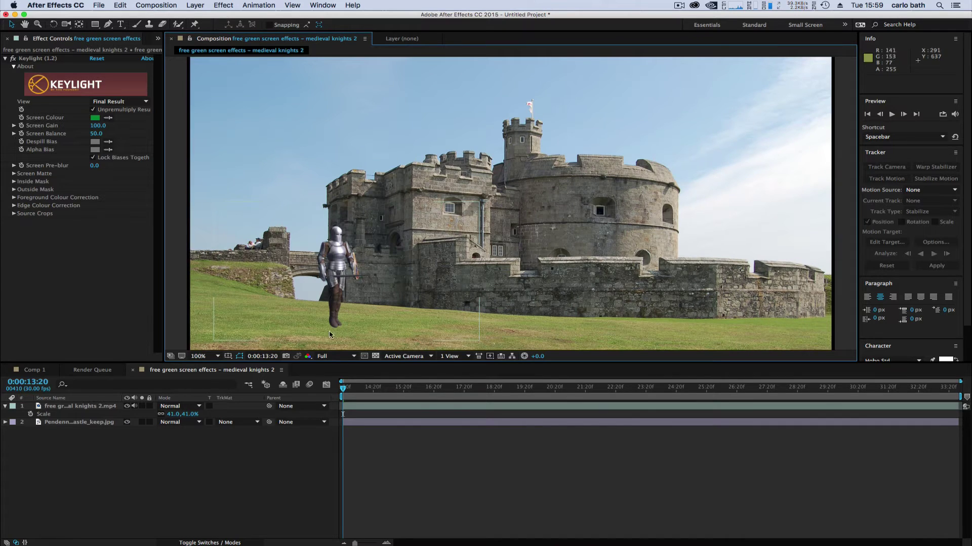
{"action": "left_click_drag", "start_coordinate": [190, 414], "coordinate": [184, 414]}
{"action": "left_click_drag", "start_coordinate": [338, 286], "coordinate": [334, 297]}
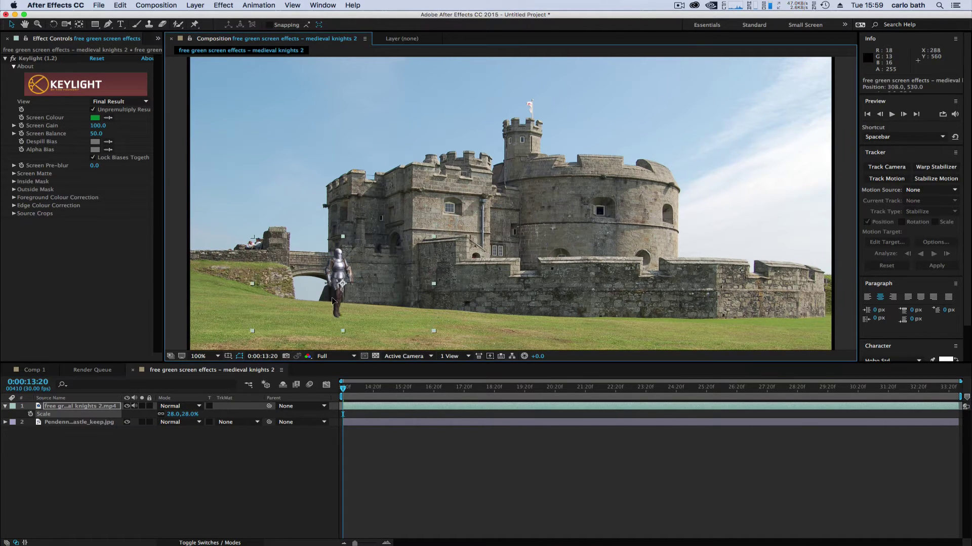
{"action": "left_click", "coordinate": [177, 317]}
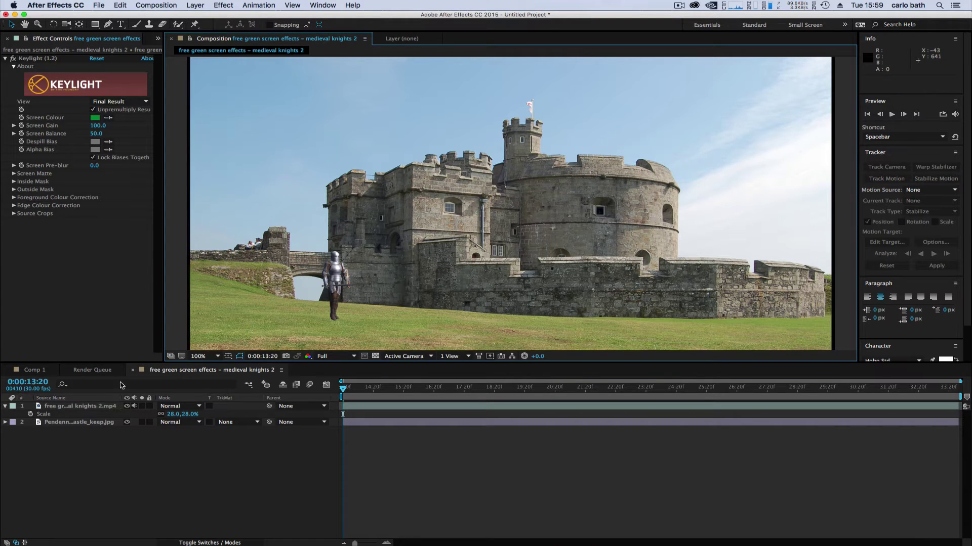
- Examine the knight layer's key in Keylight's Screen Matte view, then restore the Final Result view
{"action": "left_click", "coordinate": [96, 407]}
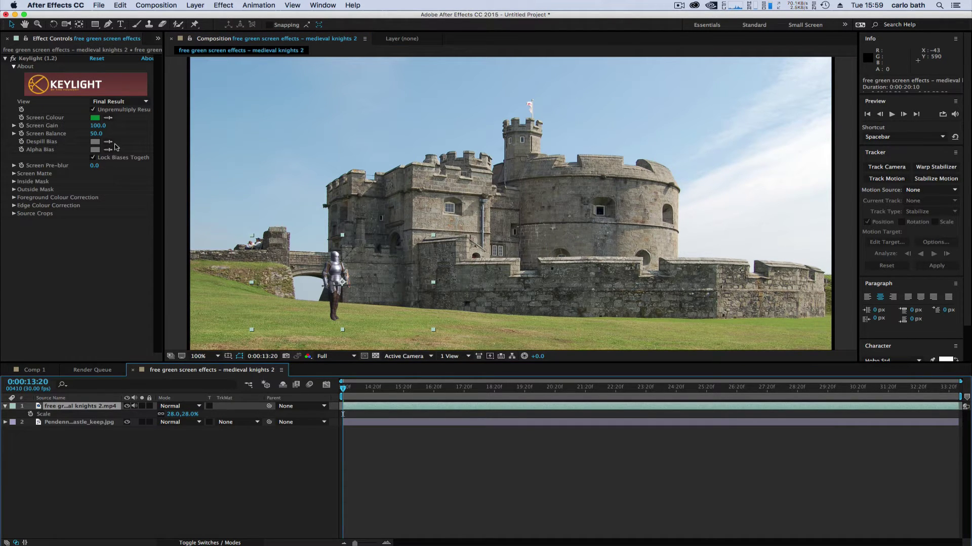
{"action": "left_click", "coordinate": [134, 103]}
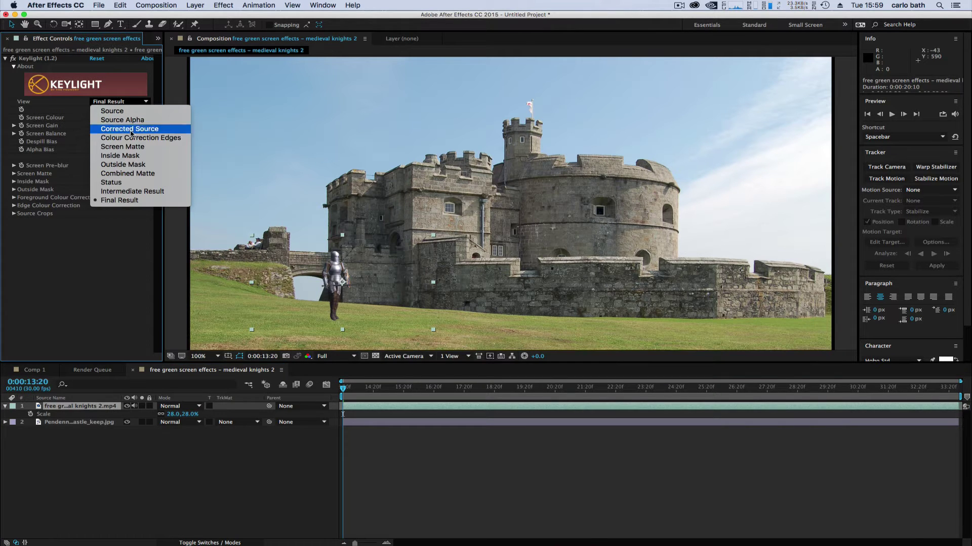
{"action": "left_click", "coordinate": [129, 147]}
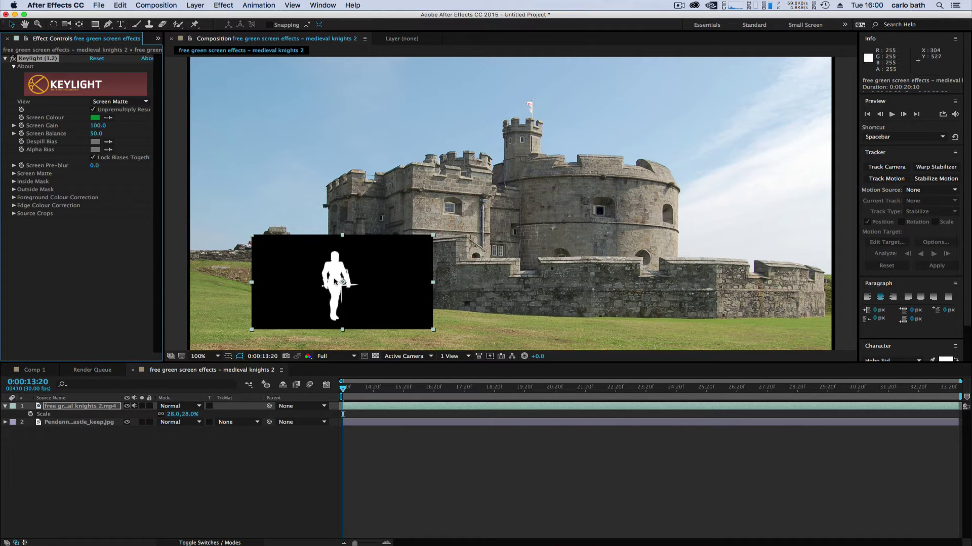
{"action": "left_click", "coordinate": [120, 102]}
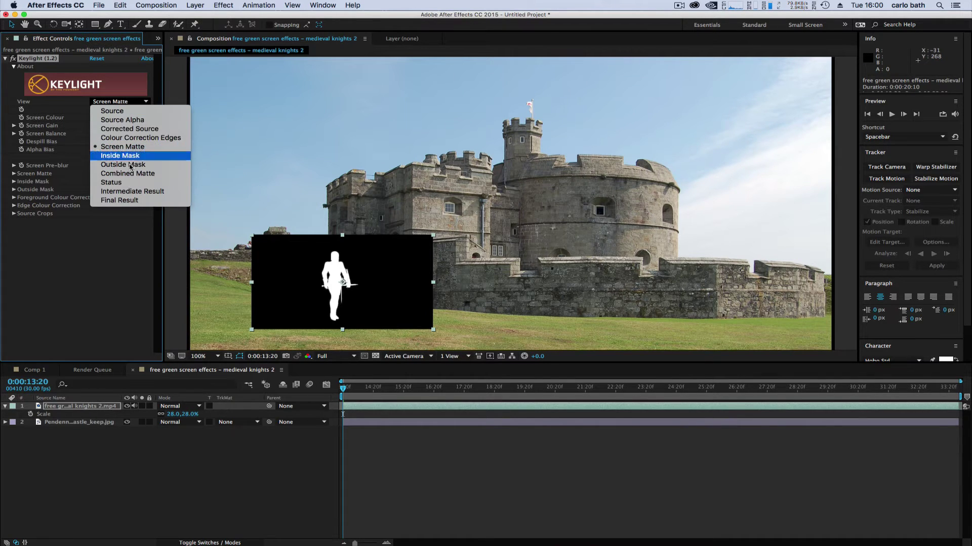
{"action": "left_click", "coordinate": [130, 200]}
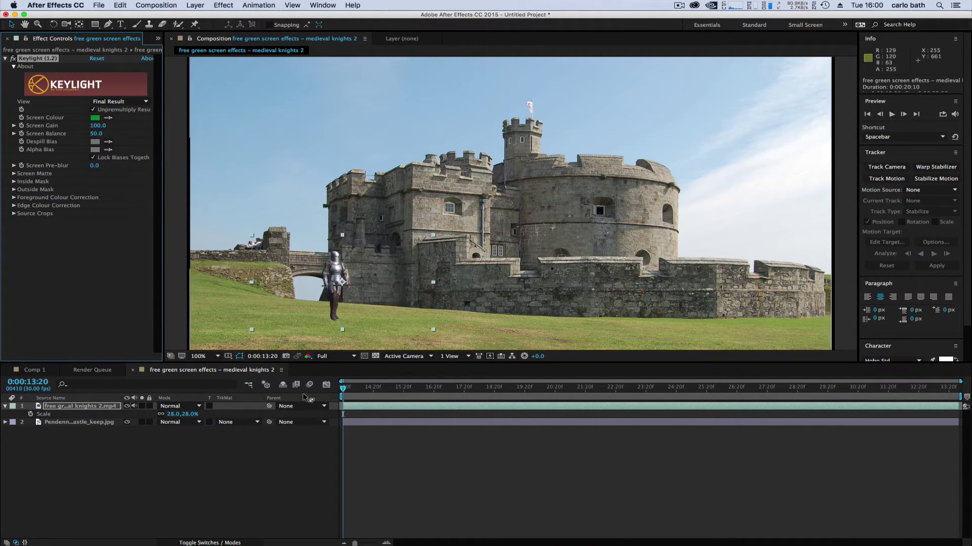
- Preview the keyed knight over the castle, collapse the knight layer's properties, and return to the first frame at 0:00:13:20
{"action": "left_click", "coordinate": [892, 115]}
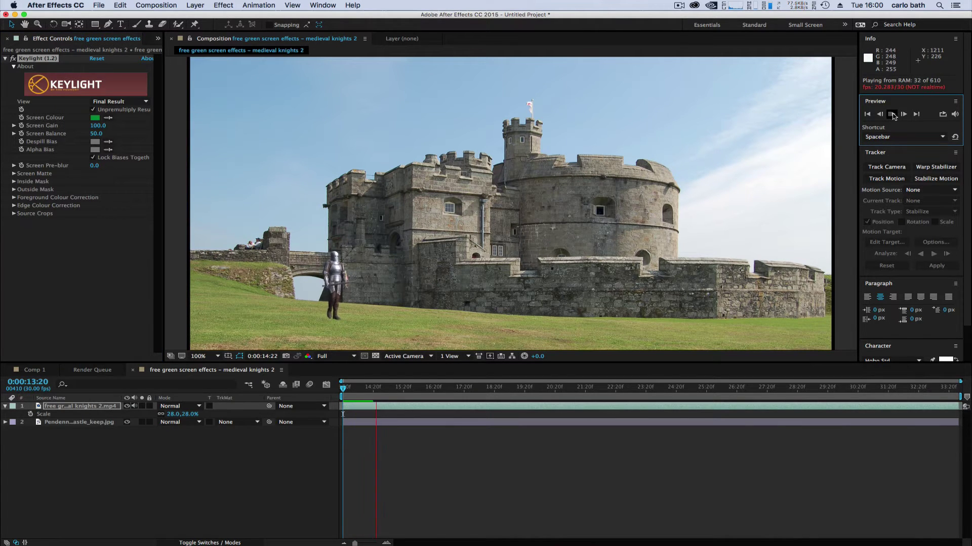
{"action": "key", "text": "space"}
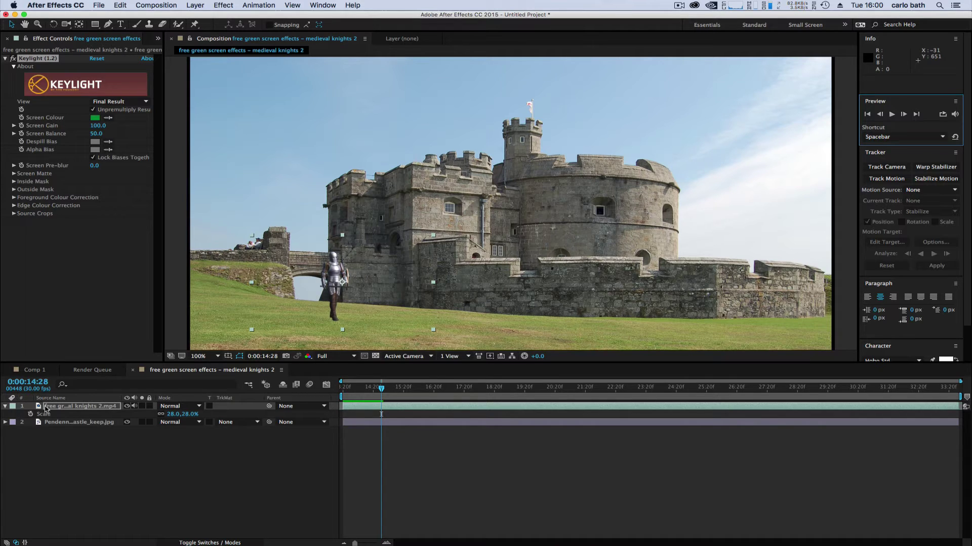
{"action": "left_click", "coordinate": [5, 407]}
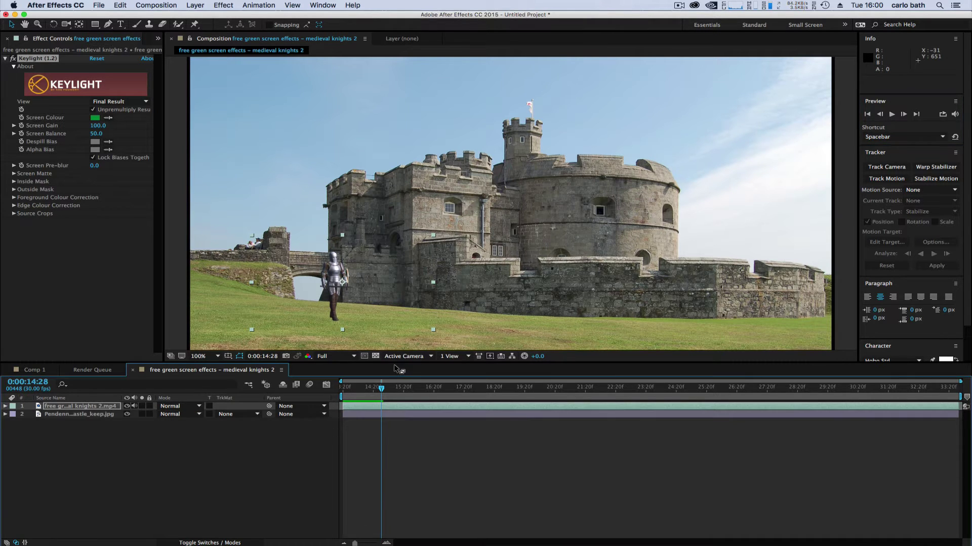
{"action": "left_click_drag", "start_coordinate": [382, 389], "coordinate": [343, 394]}
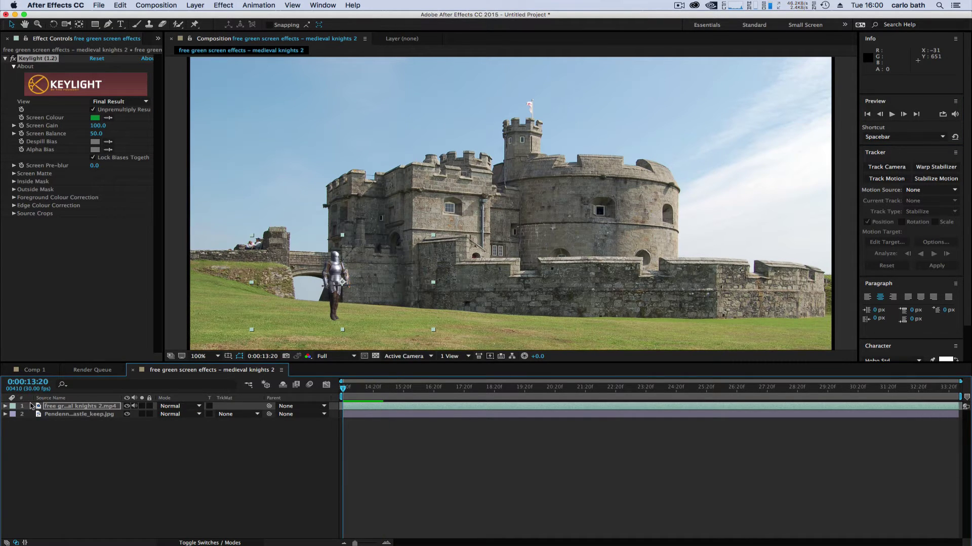
- Animate the knight layer's position with a keyframe at 0:00:13:20 and another at 0:00:17:06, moving the knight across the grass to 558, 560
{"action": "left_click", "coordinate": [47, 406]}
{"action": "key", "text": "p"}
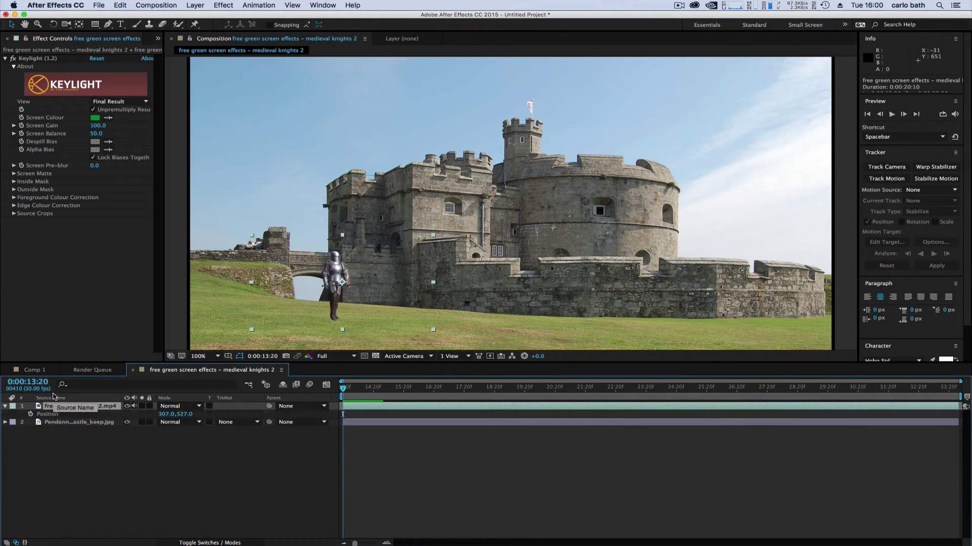
{"action": "left_click", "coordinate": [31, 414]}
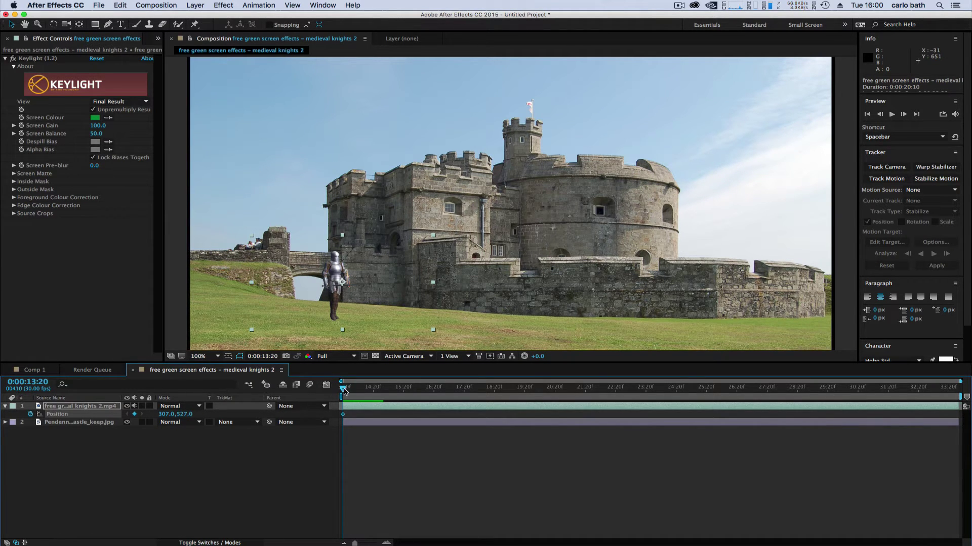
{"action": "left_click_drag", "start_coordinate": [344, 391], "coordinate": [449, 390]}
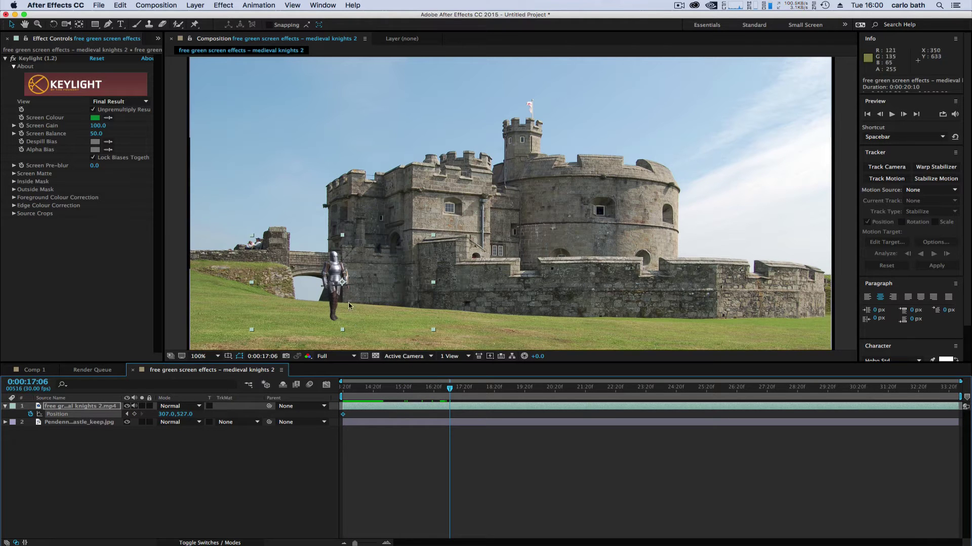
{"action": "left_click_drag", "start_coordinate": [348, 306], "coordinate": [462, 311]}
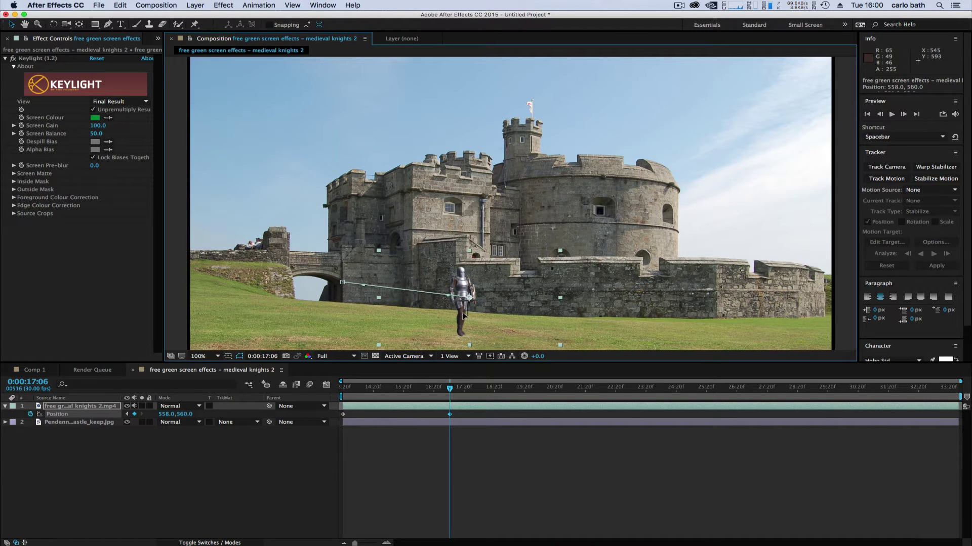
- Preview the knight's walk across the grass from the first frame at 0:00:13:20
{"action": "left_click_drag", "start_coordinate": [449, 391], "coordinate": [333, 385]}
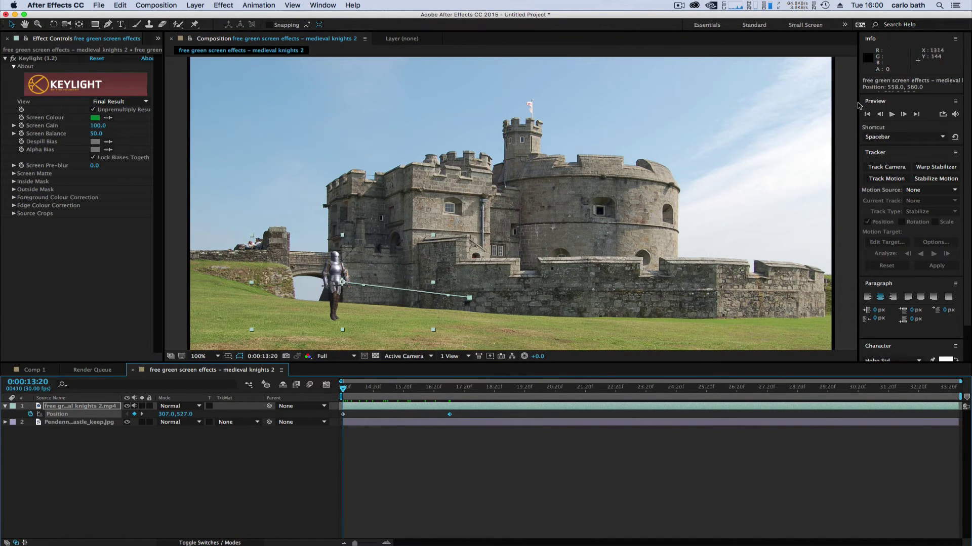
{"action": "left_click", "coordinate": [891, 115]}
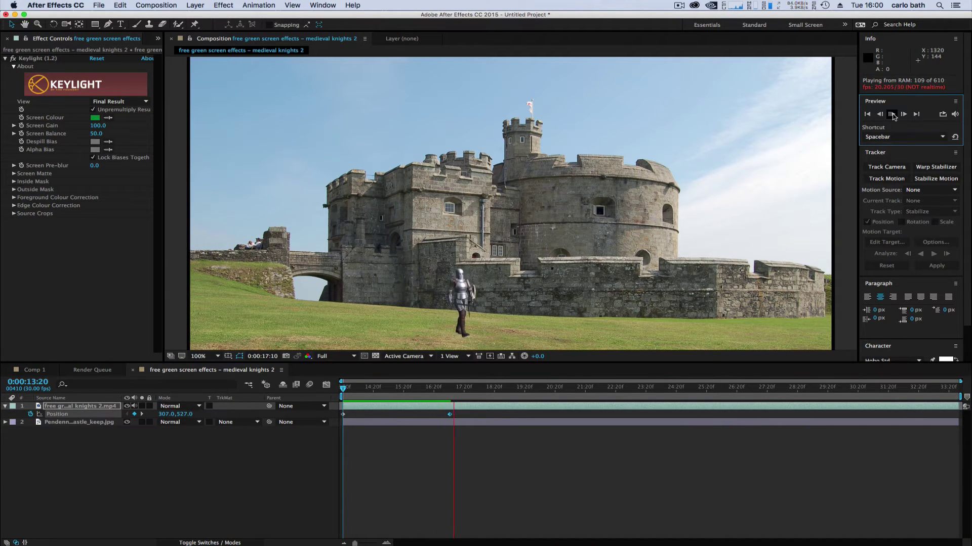
{"action": "key", "text": "space"}
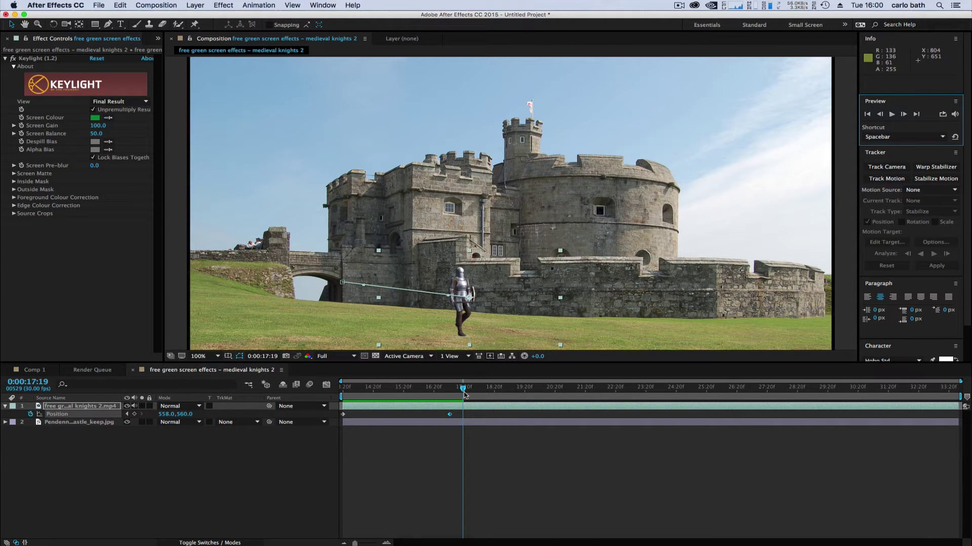
- End the work area at about 0:00:17:15, trim the composition to it, and return to the first frame at 0:00:13:20
{"action": "left_click_drag", "start_coordinate": [463, 389], "coordinate": [460, 389]}
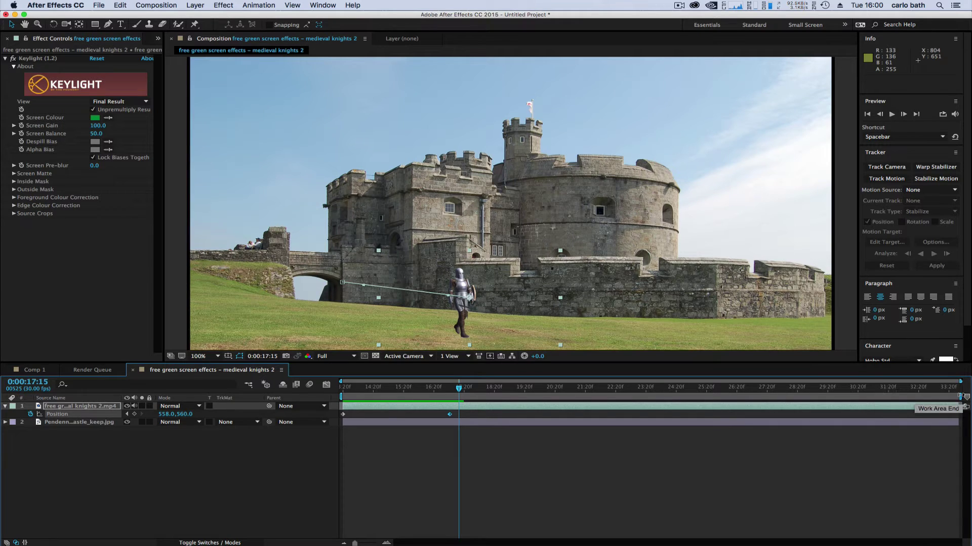
{"action": "left_click_drag", "start_coordinate": [957, 397], "coordinate": [461, 425]}
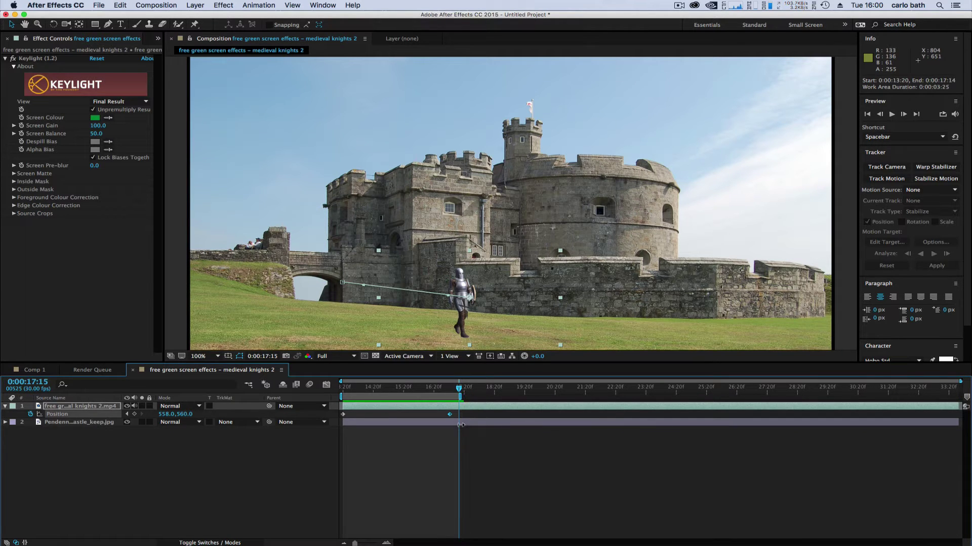
{"action": "right_click", "coordinate": [422, 394]}
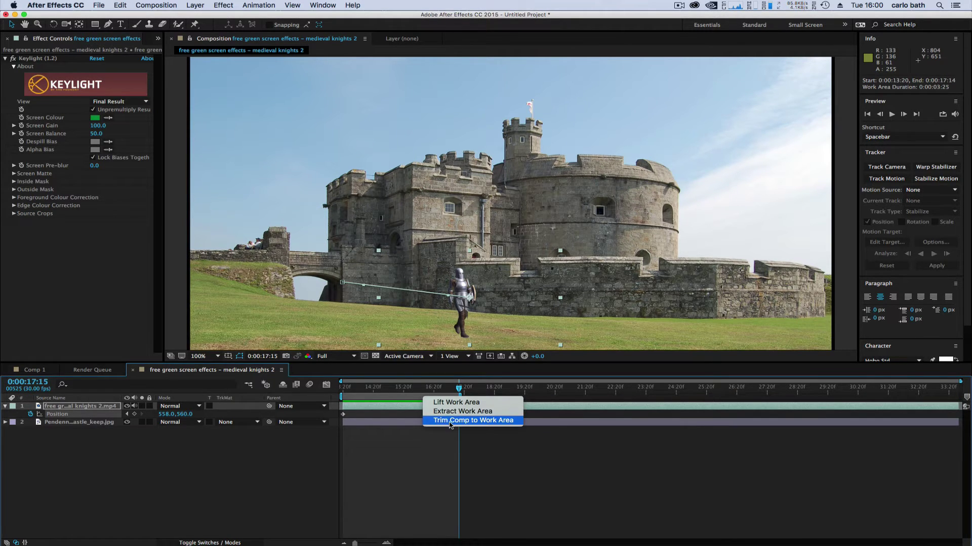
{"action": "left_click", "coordinate": [453, 419]}
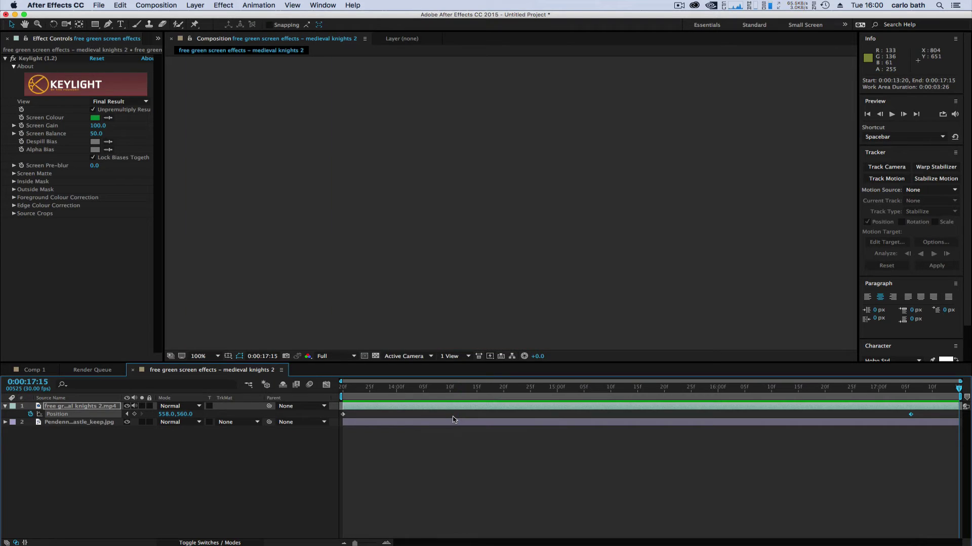
{"action": "left_click", "coordinate": [343, 389]}
{"action": "mouse_move", "coordinate": [343, 390]}
{"action": "left_mouse_down"}
{"action": "mouse_move", "coordinate": [582, 391]}
{"action": "mouse_move", "coordinate": [342, 390]}
{"action": "left_mouse_up"}
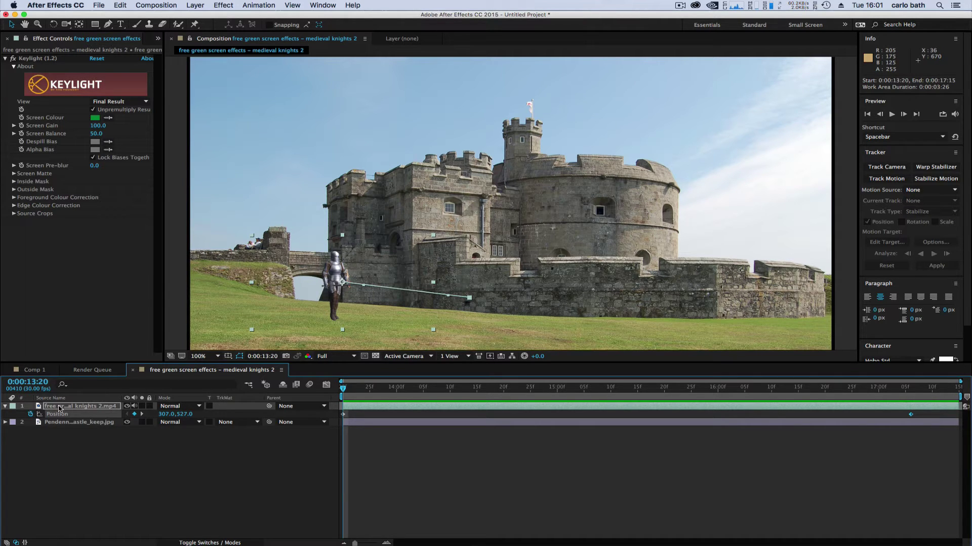
- Duplicate the knight layer and rename the lower copy "shadow"
{"action": "left_click", "coordinate": [6, 406]}
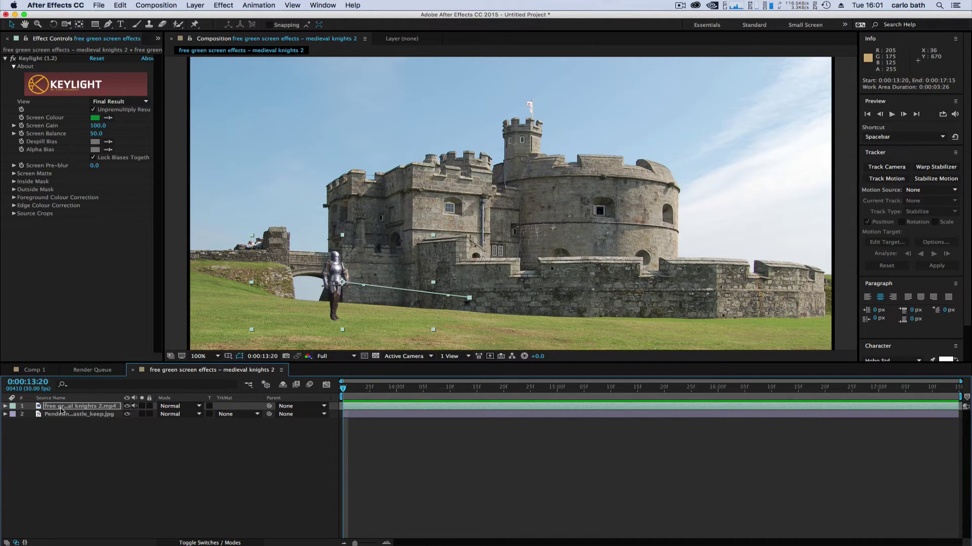
{"action": "left_click", "coordinate": [62, 407]}
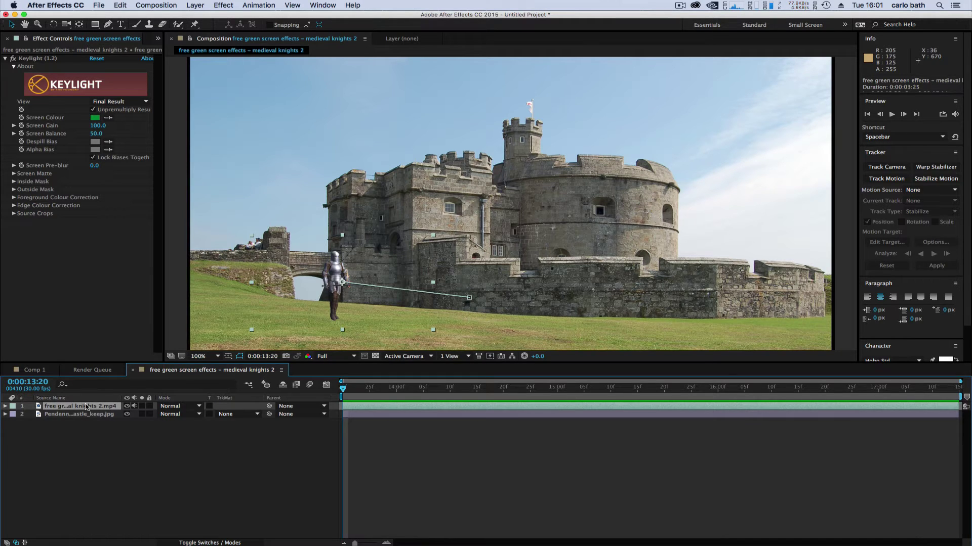
{"action": "key", "text": "super+d"}
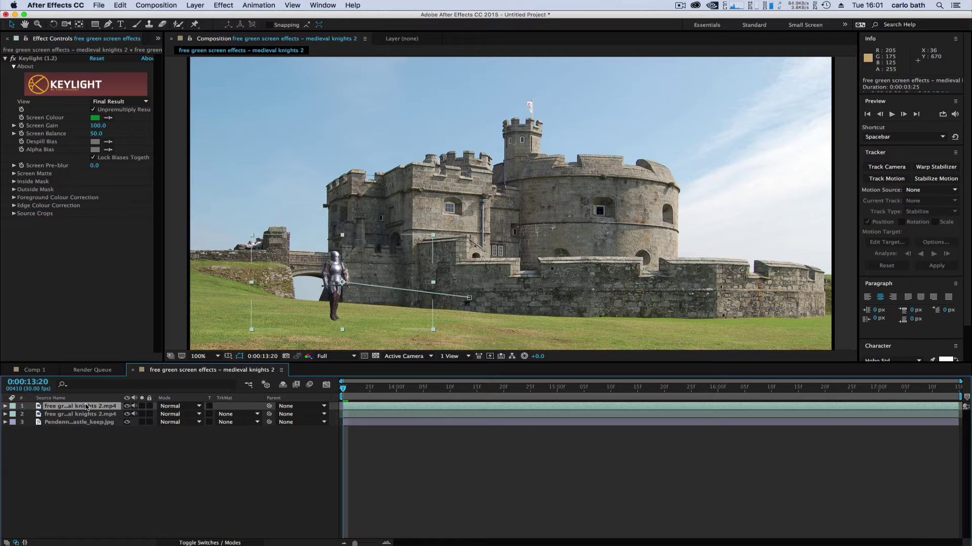
{"action": "left_click", "coordinate": [83, 417]}
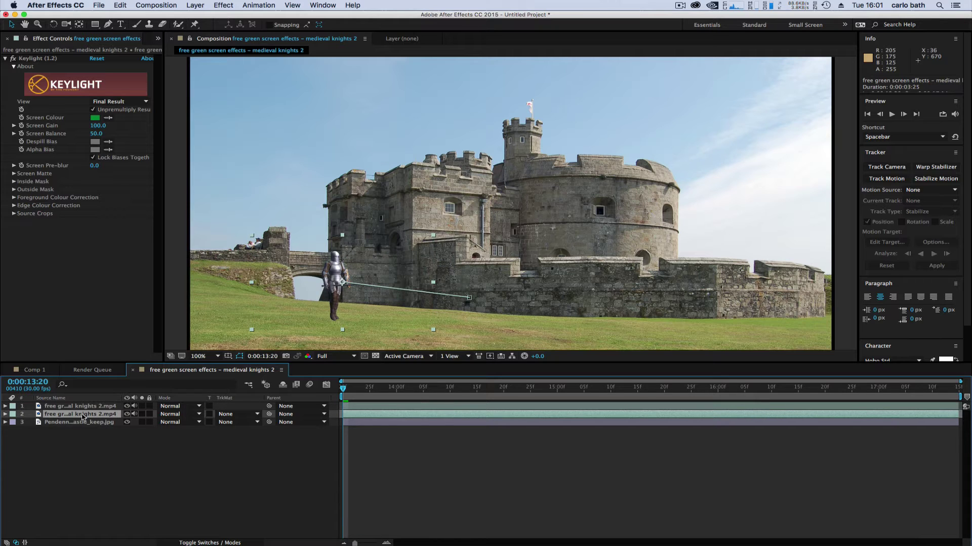
{"action": "right_click", "coordinate": [83, 416]}
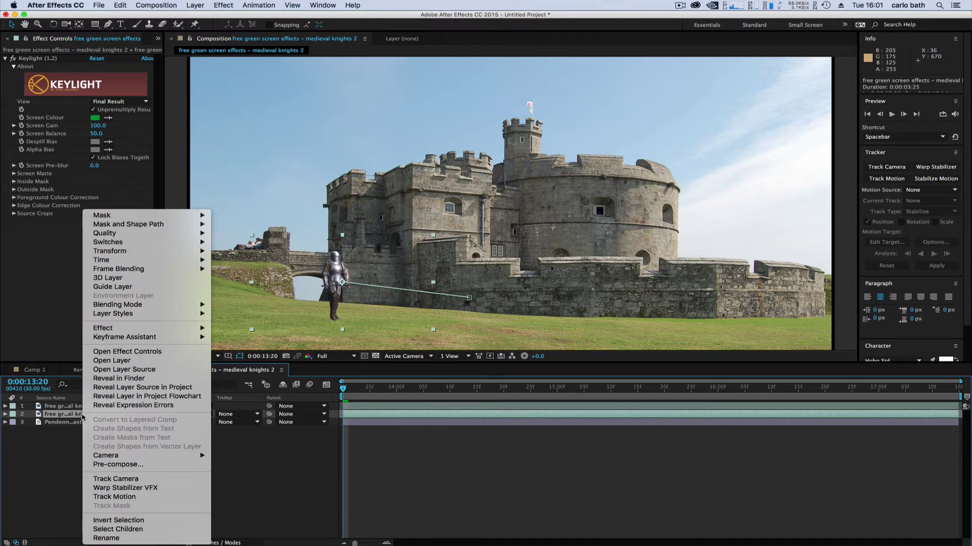
{"action": "left_click", "coordinate": [109, 538]}
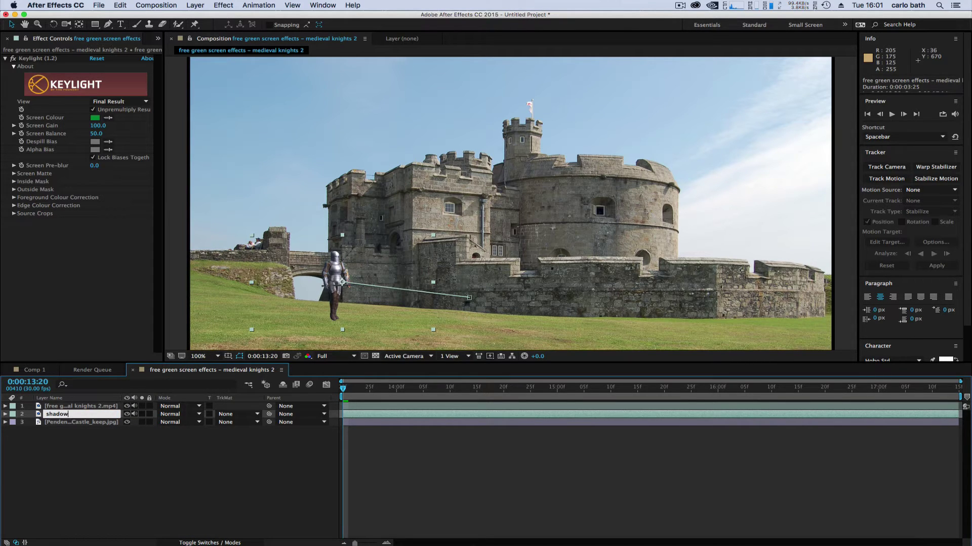
{"action": "key", "text": "Return"}
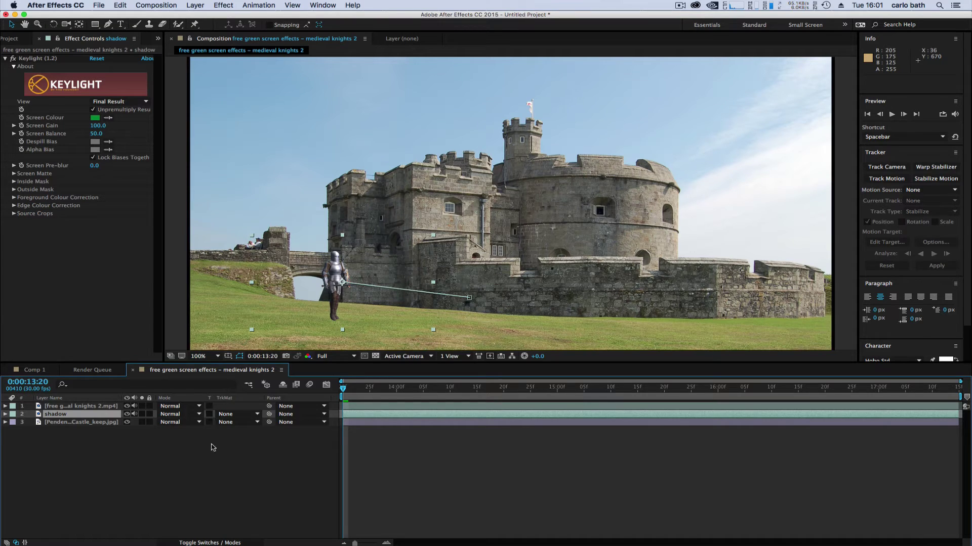
- Make the shadow layer 3D, then set its Z position to 9 and its X, Y and Z rotation to 1°, 5° and 4°
{"action": "left_click", "coordinate": [201, 543]}
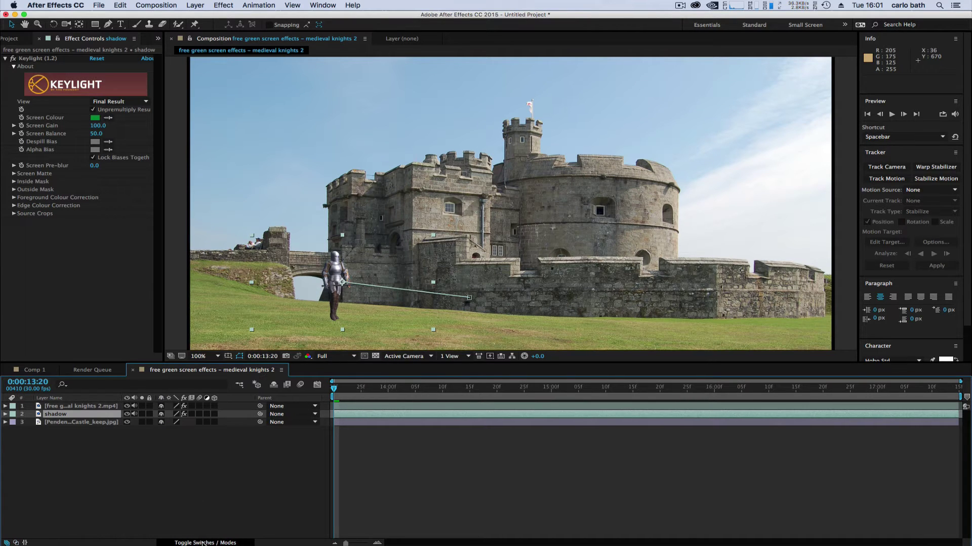
{"action": "left_click", "coordinate": [215, 415]}
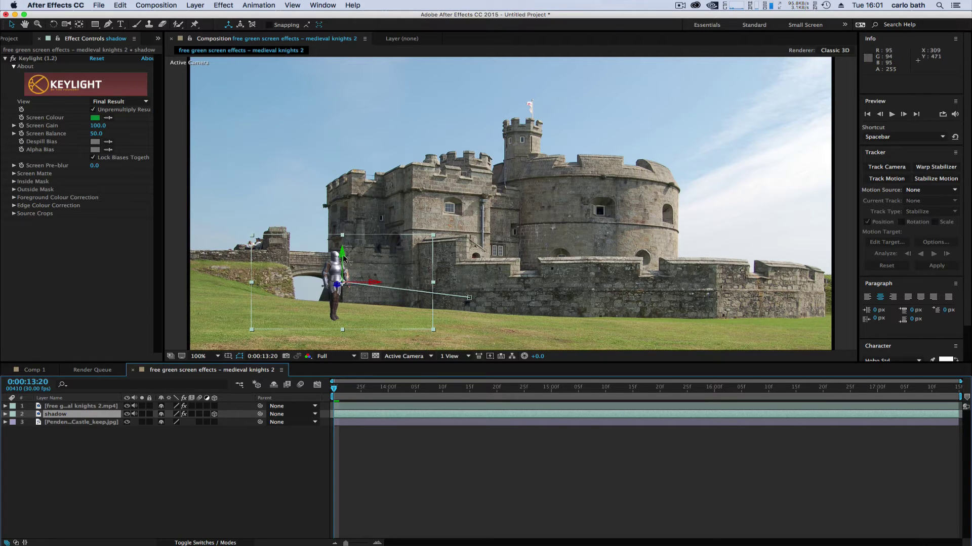
{"action": "left_click", "coordinate": [5, 414]}
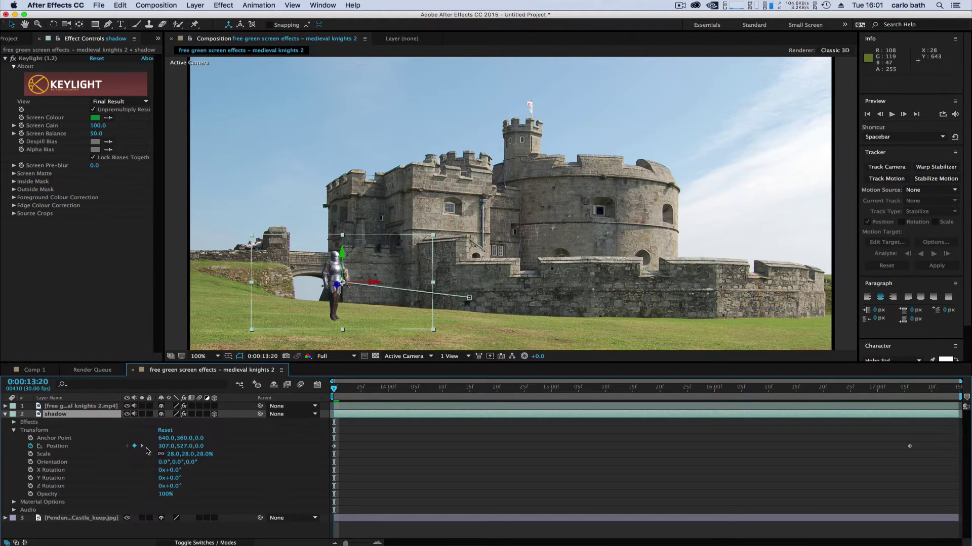
{"action": "left_click_drag", "start_coordinate": [200, 446], "coordinate": [203, 446]}
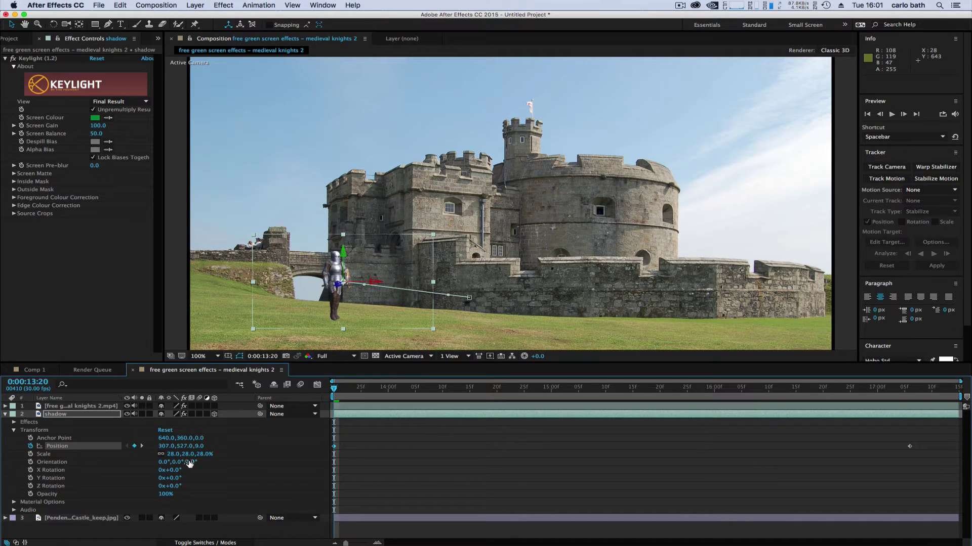
{"action": "left_click_drag", "start_coordinate": [190, 462], "coordinate": [175, 489]}
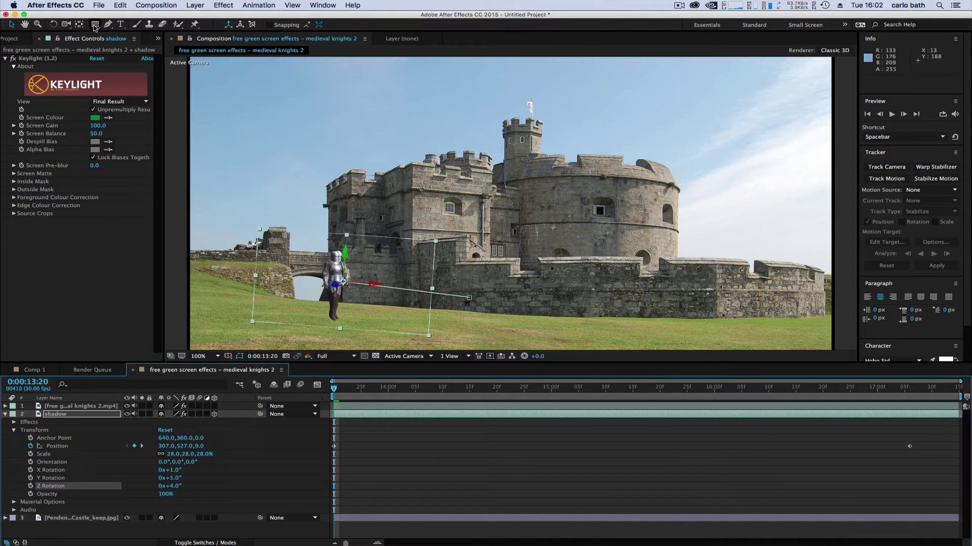
- Rotate the shadow layer to an orientation of about 117.8°, 324.6°, 59.5° and move it to about 343, 578, 14 beside the knight's feet
{"action": "left_click", "coordinate": [54, 24]}
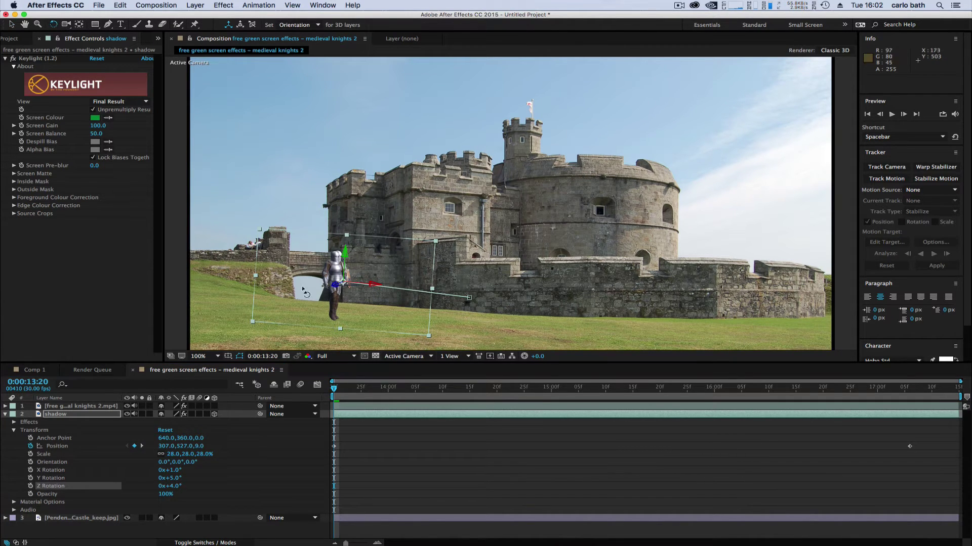
{"action": "left_click_drag", "start_coordinate": [338, 277], "coordinate": [377, 266]}
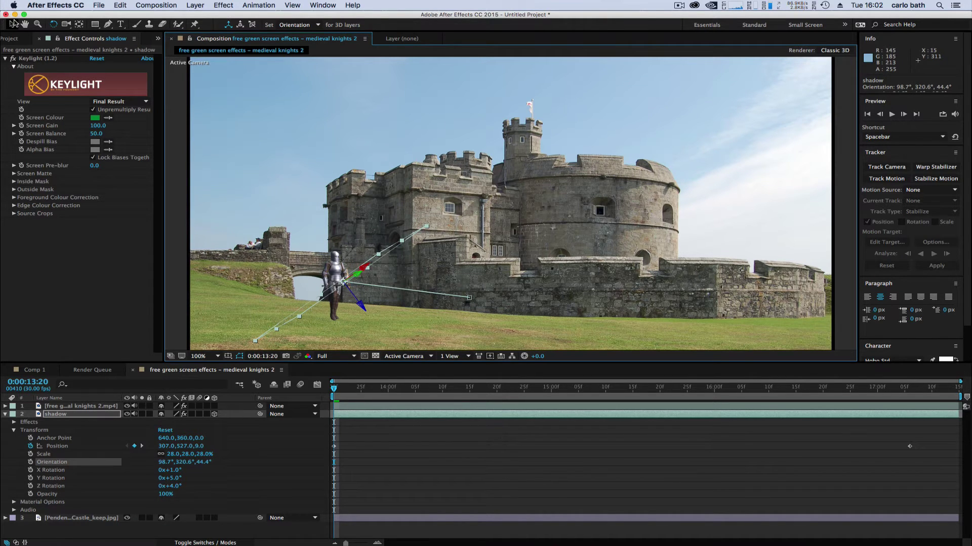
{"action": "left_click", "coordinate": [12, 24]}
{"action": "left_click_drag", "start_coordinate": [360, 310], "coordinate": [391, 326]}
{"action": "left_click", "coordinate": [54, 24]}
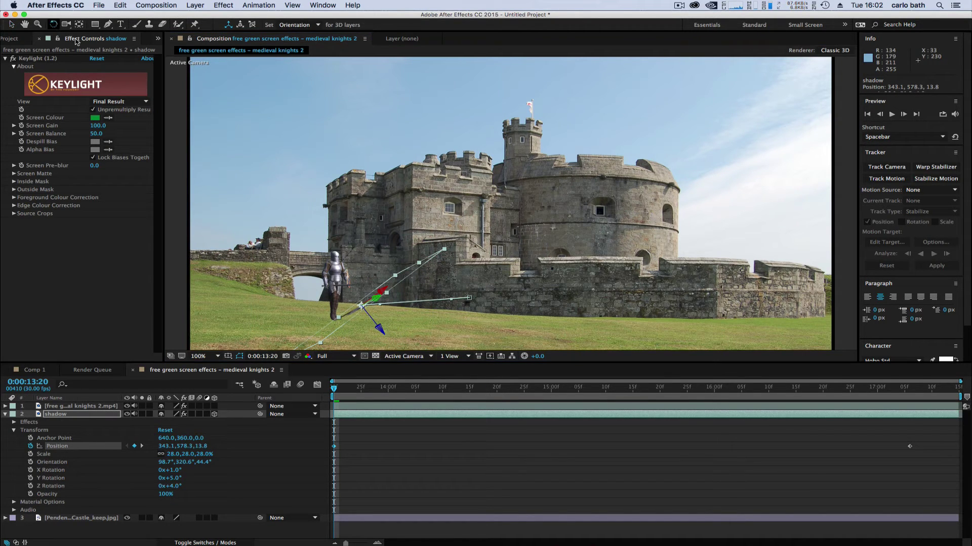
{"action": "left_click", "coordinate": [409, 275]}
{"action": "mouse_move", "coordinate": [410, 275]}
{"action": "left_mouse_down"}
{"action": "mouse_move", "coordinate": [434, 266]}
{"action": "mouse_move", "coordinate": [416, 280]}
{"action": "left_mouse_up"}
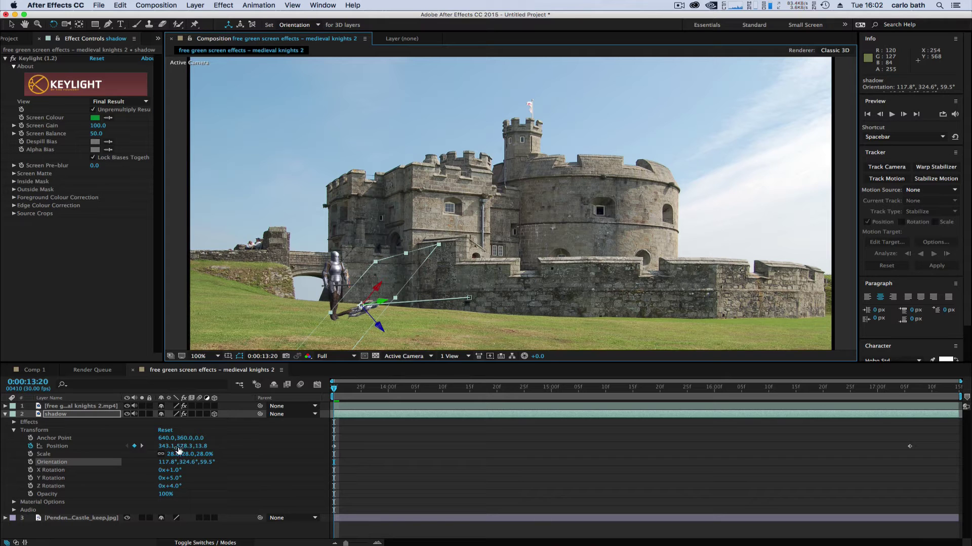
- Set the shadow's anchor point to 640, 371, 46, Z orientation to 54.5° and Y rotation to 44°, and move it to about 344, 592, -3
{"action": "mouse_move", "coordinate": [198, 440]}
{"action": "left_mouse_down"}
{"action": "mouse_move", "coordinate": [220, 444]}
{"action": "mouse_move", "coordinate": [193, 437]}
{"action": "left_mouse_up"}
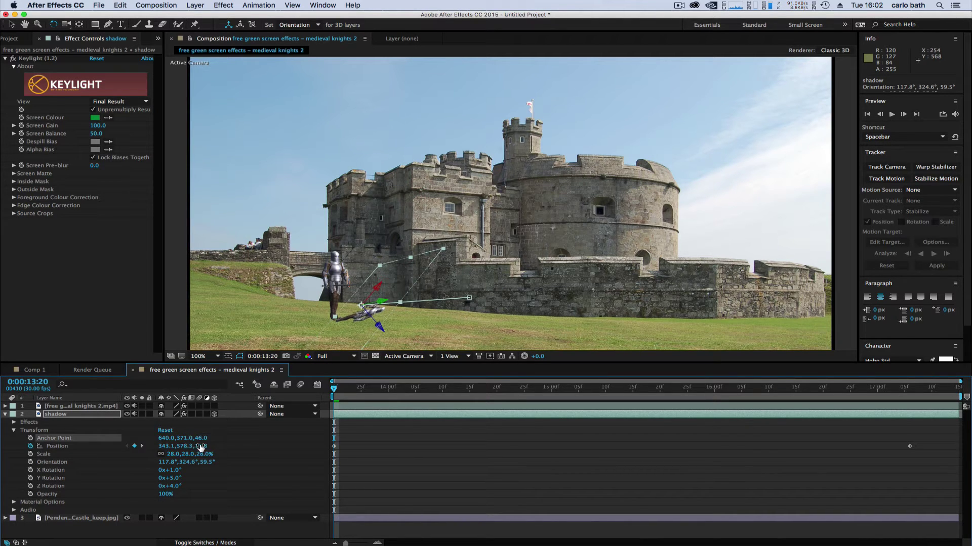
{"action": "left_click_drag", "start_coordinate": [198, 447], "coordinate": [201, 481]}
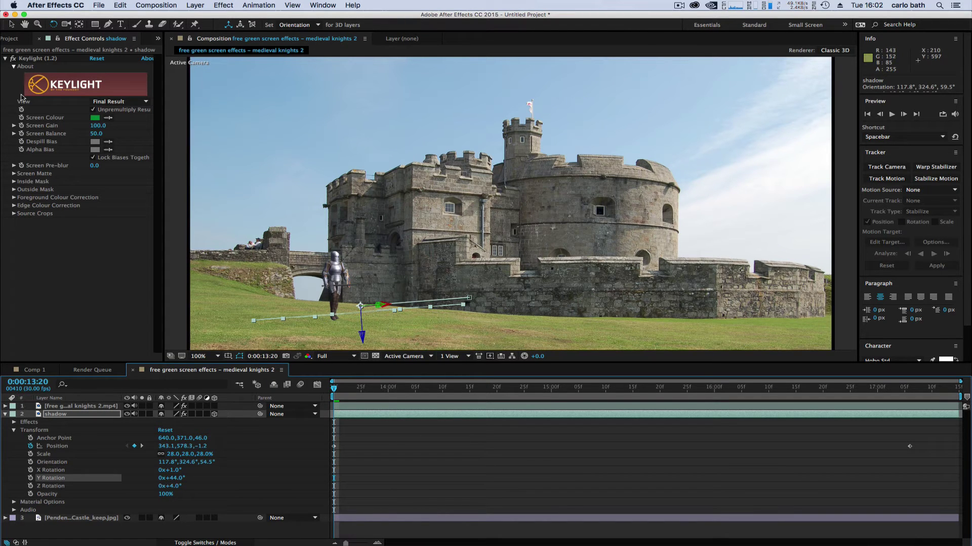
{"action": "left_click", "coordinate": [12, 25]}
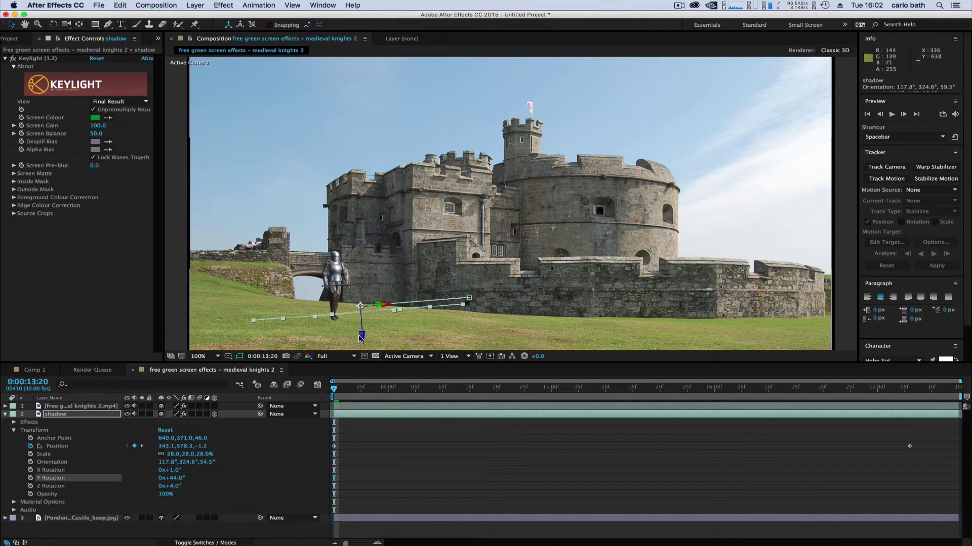
{"action": "left_click_drag", "start_coordinate": [361, 336], "coordinate": [362, 342]}
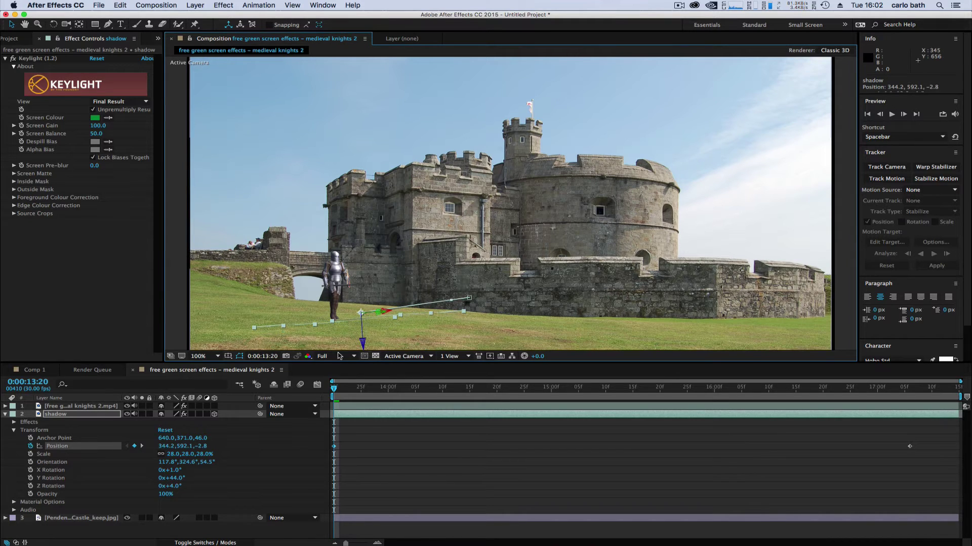
- Set the shadow's Y rotation to 58° and Z rotation to 10°, move it to about 353, 607, -5, and scale it to about 38%, 20%, 28%
{"action": "left_click_drag", "start_coordinate": [175, 489], "coordinate": [190, 485]}
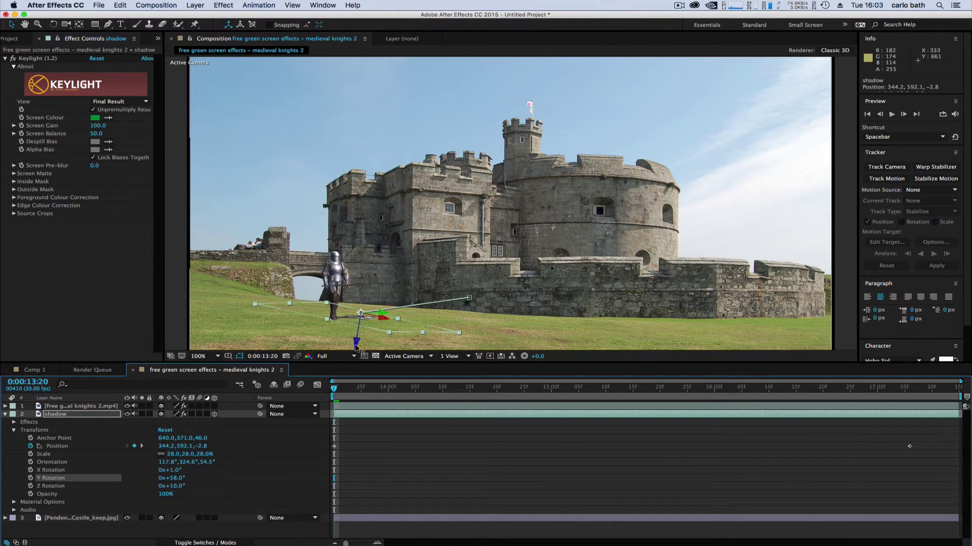
{"action": "left_click_drag", "start_coordinate": [356, 346], "coordinate": [356, 350]}
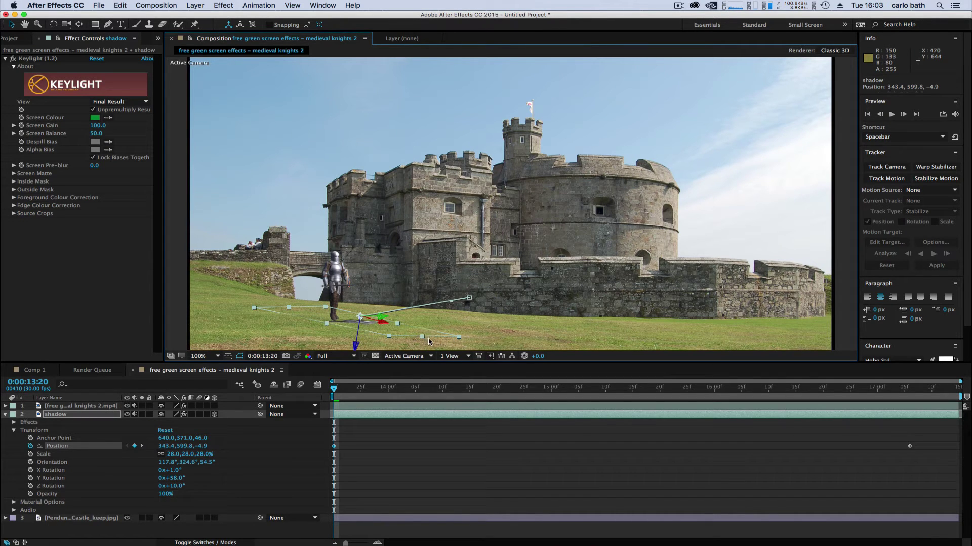
{"action": "left_click_drag", "start_coordinate": [429, 342], "coordinate": [336, 329]}
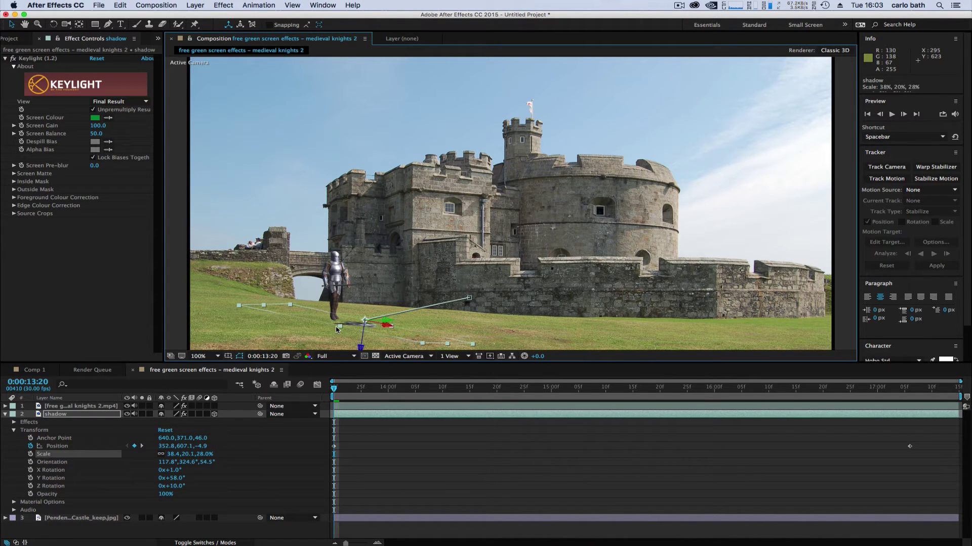
- Set the shadow's X scale to about 48.5% and add a position keyframe for it at 0:00:13:28
{"action": "left_click_drag", "start_coordinate": [447, 347], "coordinate": [355, 359]}
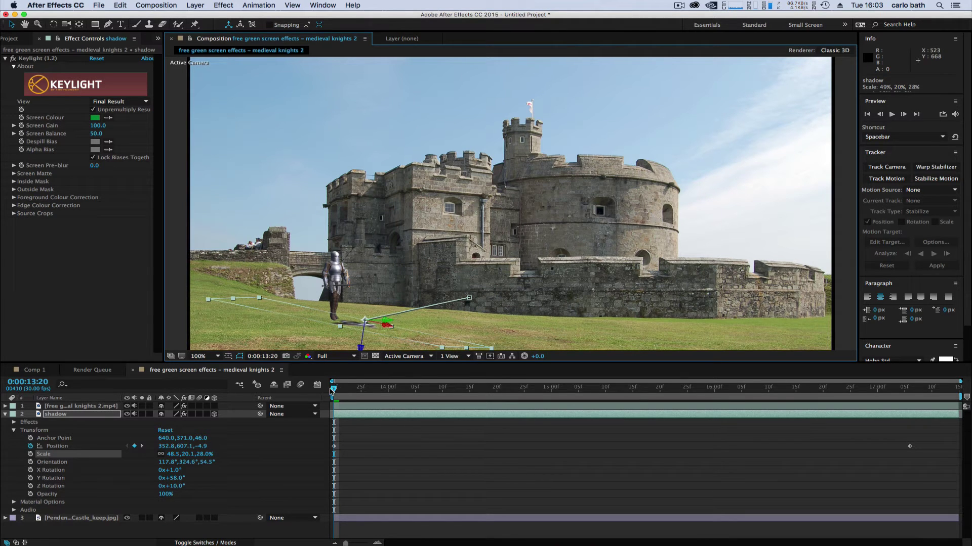
{"action": "mouse_move", "coordinate": [330, 390]}
{"action": "left_mouse_down"}
{"action": "mouse_move", "coordinate": [485, 395]}
{"action": "mouse_move", "coordinate": [314, 392]}
{"action": "left_mouse_up"}
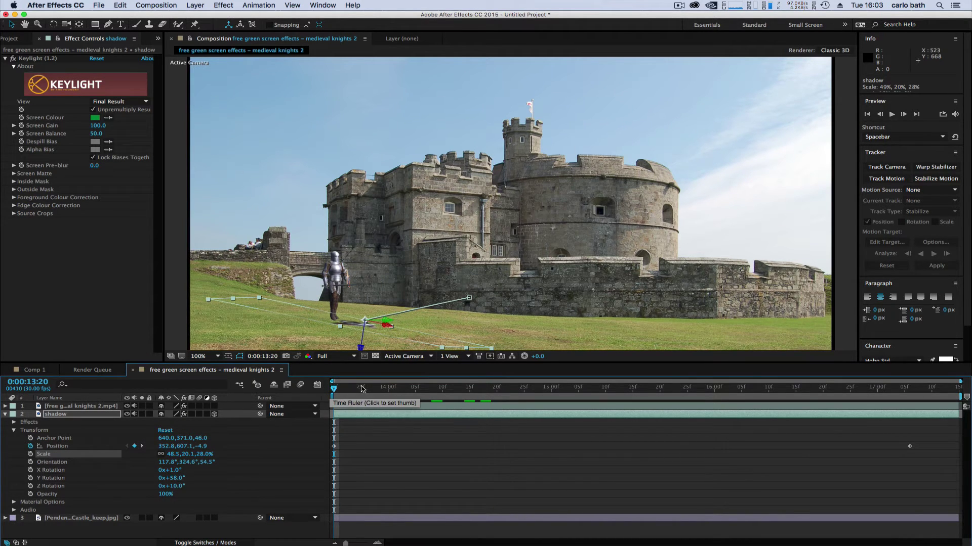
{"action": "key", "text": "space"}
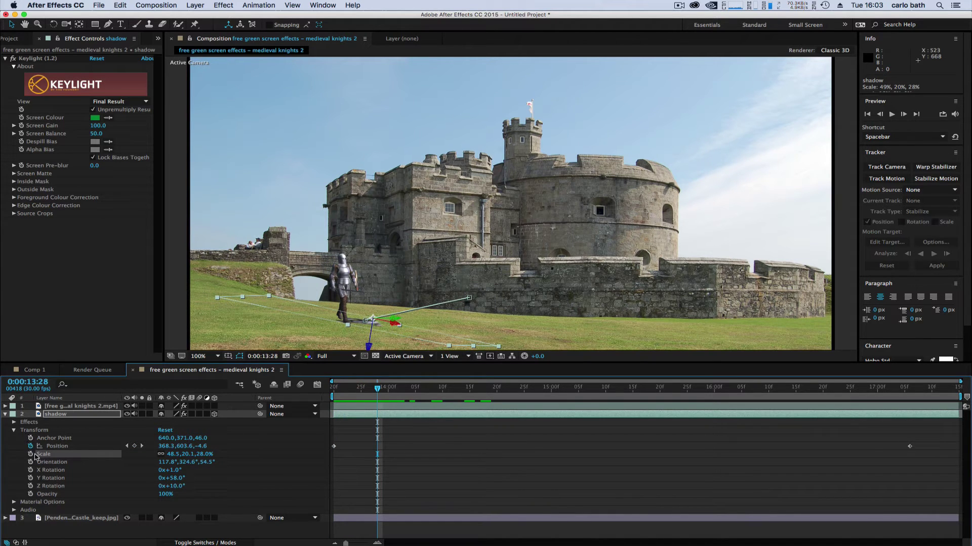
{"action": "left_click", "coordinate": [134, 446]}
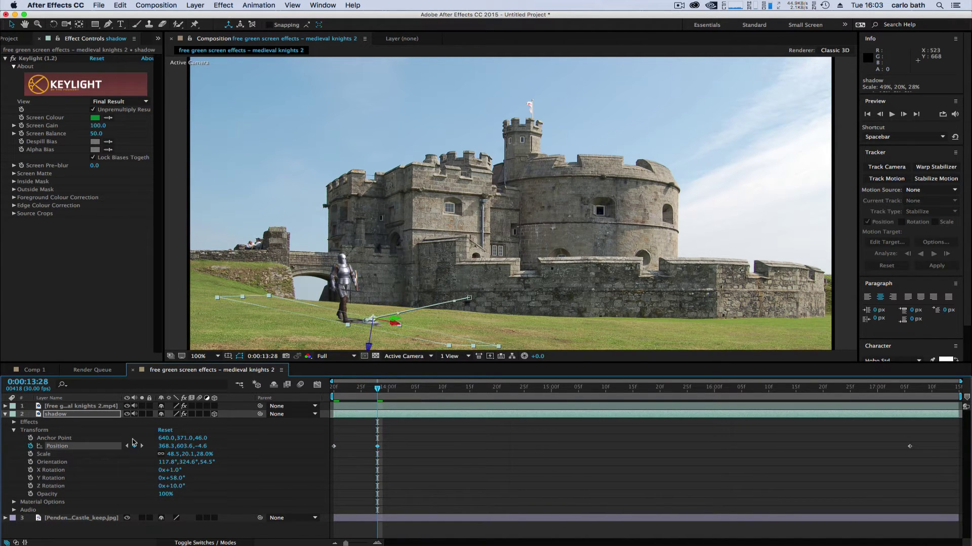
{"action": "left_click", "coordinate": [375, 346]}
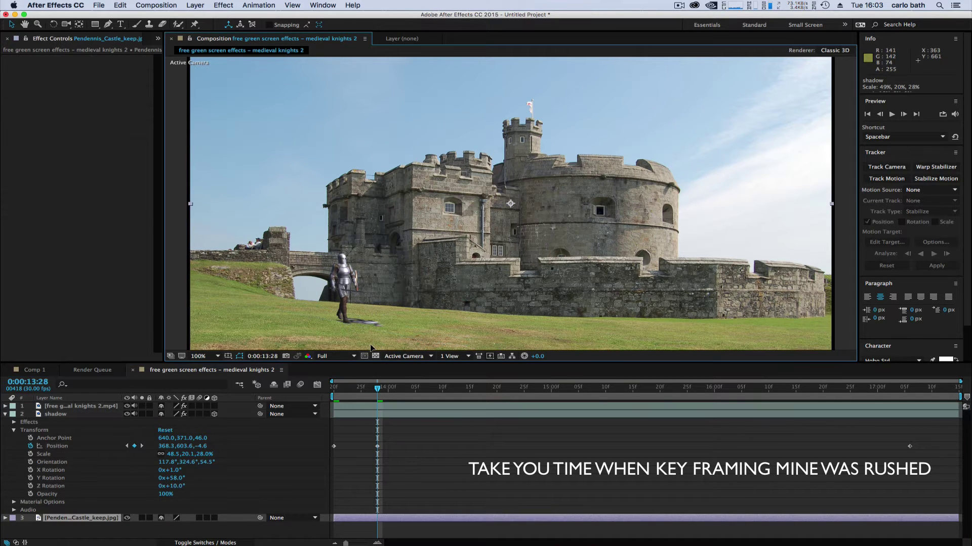
{"action": "left_click_drag", "start_coordinate": [372, 349], "coordinate": [347, 293]}
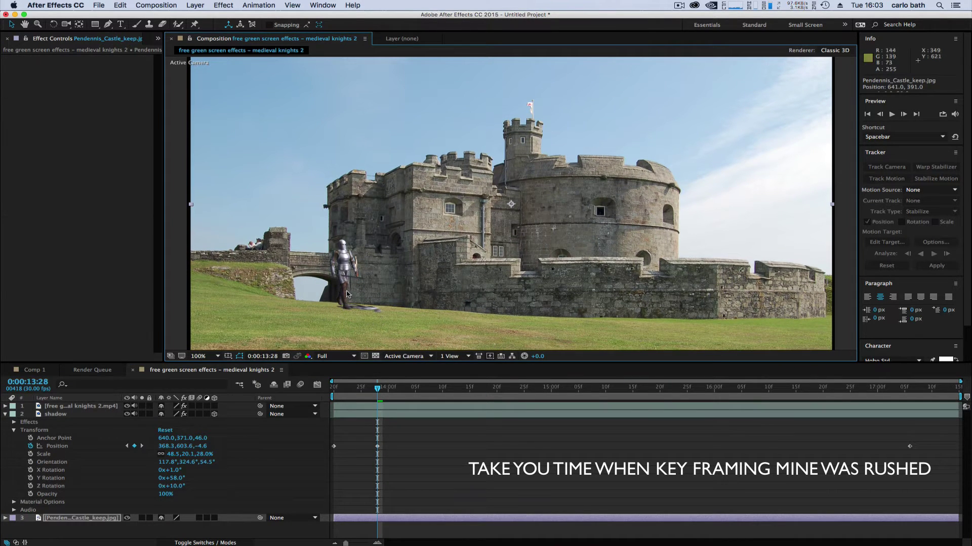
{"action": "left_click", "coordinate": [120, 5]}
{"action": "left_click", "coordinate": [124, 17]}
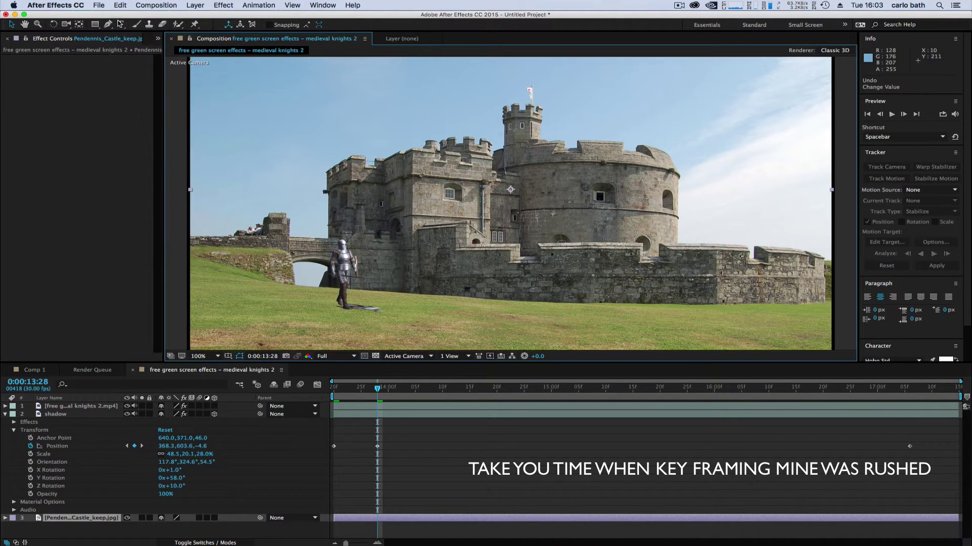
- Keyframe the shadow's position to about 378, 611, -5 at 0:00:13:28 and about 398, 613, -6 at 0:00:14:09
{"action": "left_click", "coordinate": [82, 415]}
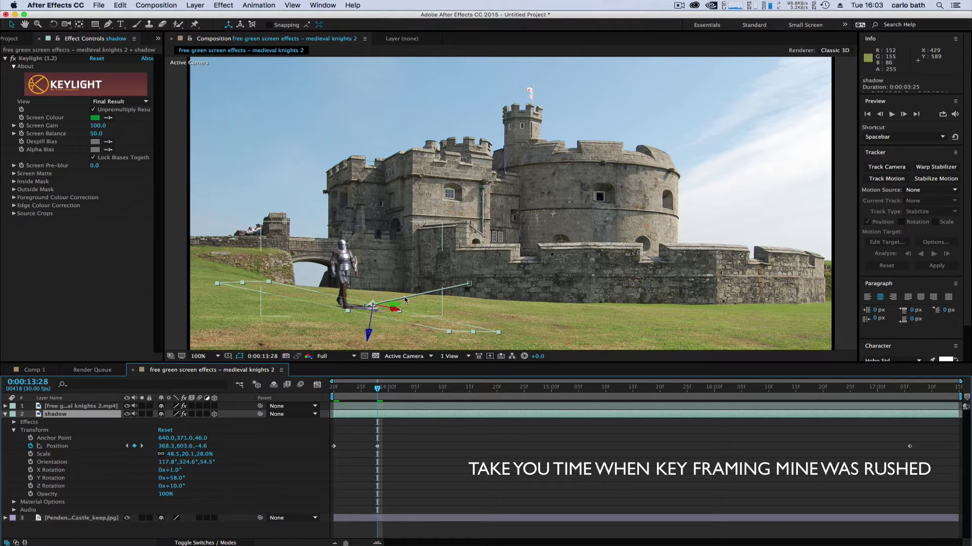
{"action": "left_click_drag", "start_coordinate": [395, 310], "coordinate": [399, 317]}
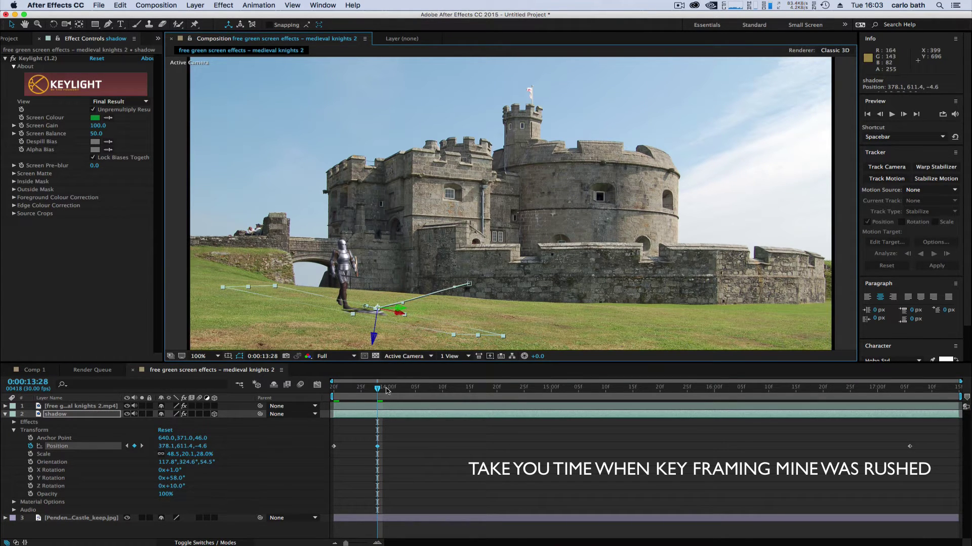
{"action": "key", "text": "space"}
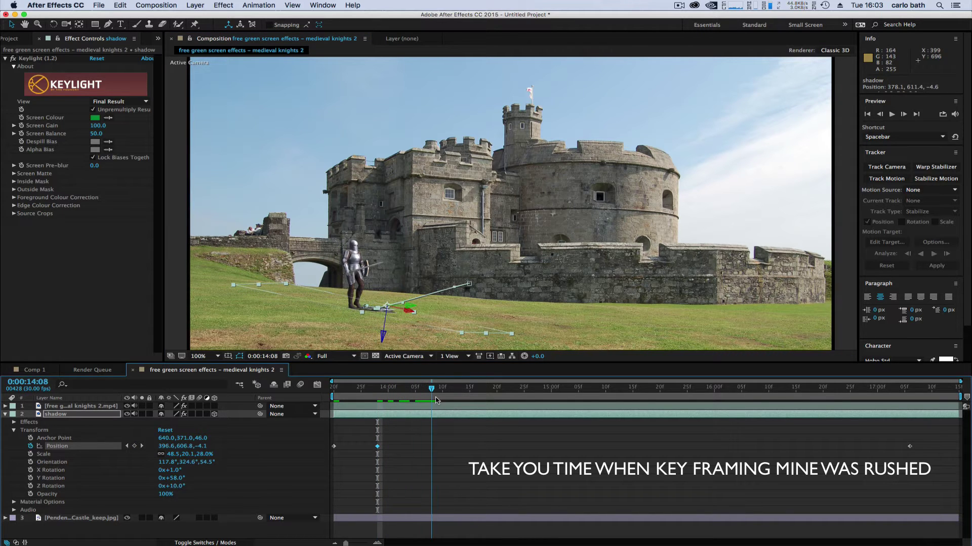
{"action": "left_click_drag", "start_coordinate": [384, 336], "coordinate": [383, 340]}
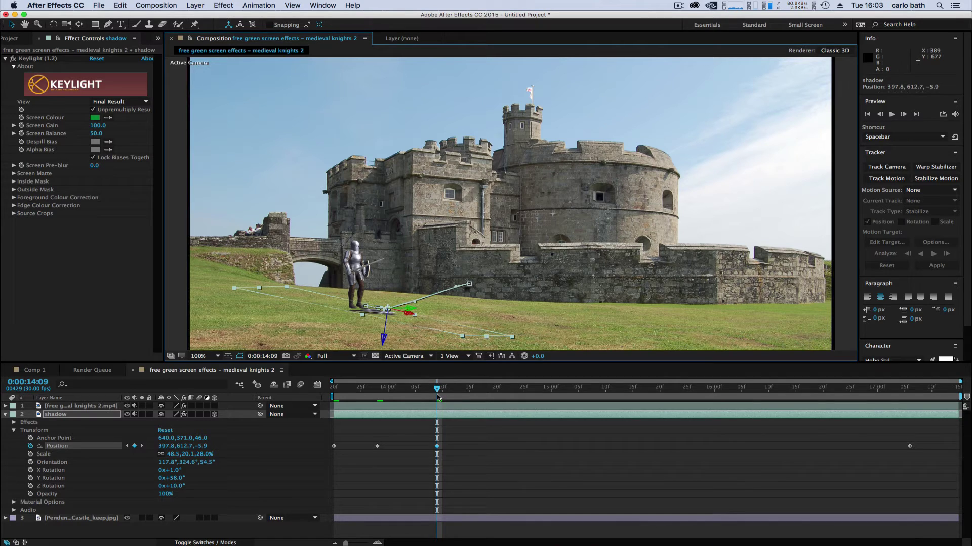
- Move the shadow to about 454, 614, 25 at 0:00:14:26 and undo the accidental move of the castle photo
{"action": "left_click_drag", "start_coordinate": [470, 398], "coordinate": [529, 397]}
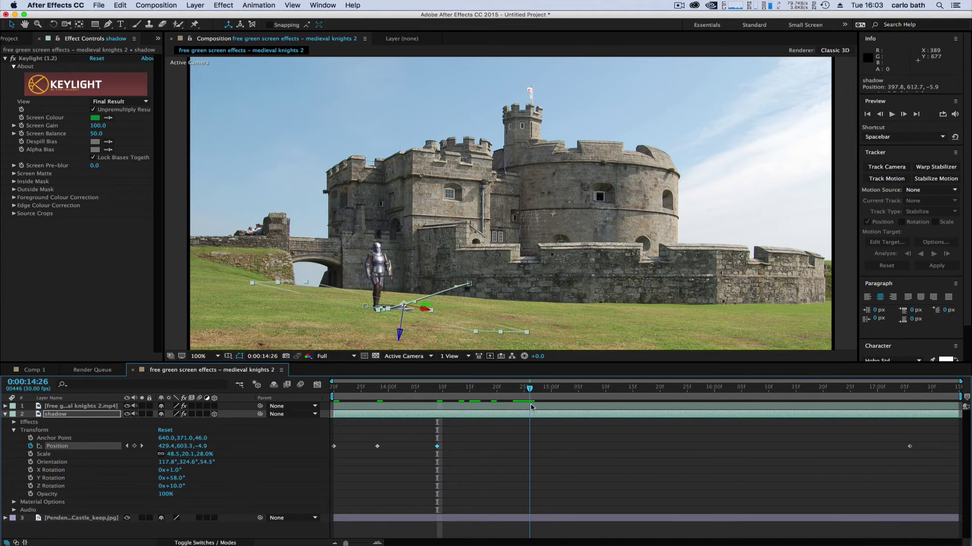
{"action": "left_click_drag", "start_coordinate": [427, 315], "coordinate": [414, 337]}
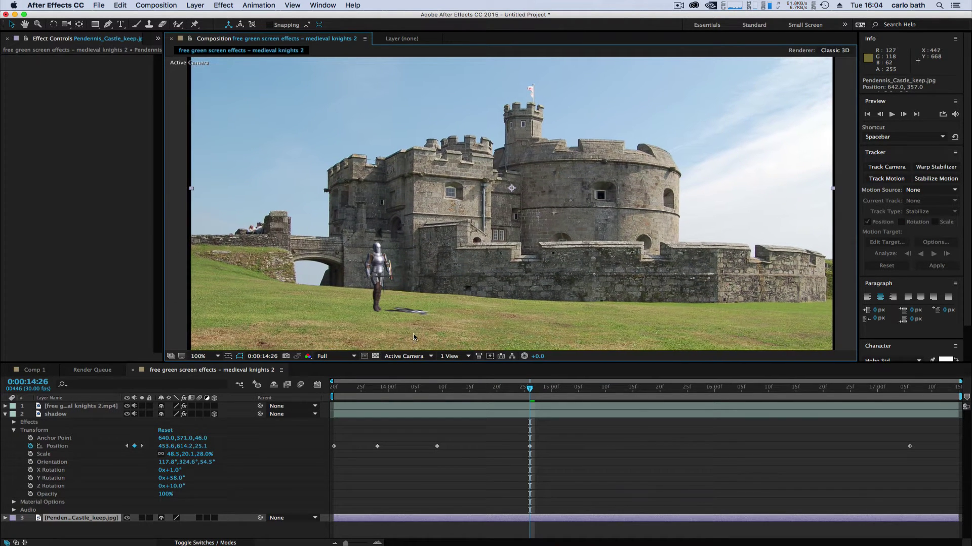
{"action": "key", "text": "super+shift+a"}
{"action": "left_click", "coordinate": [120, 5]}
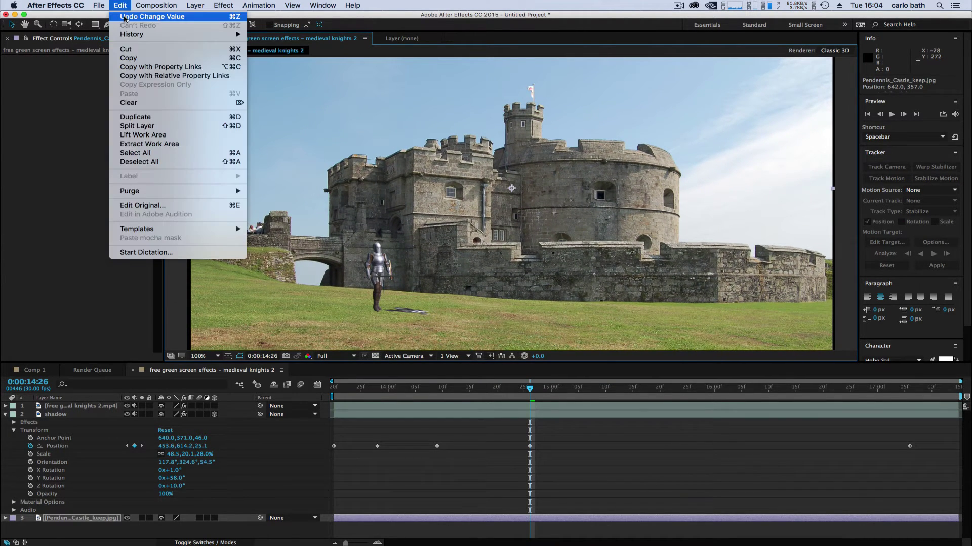
{"action": "left_click", "coordinate": [133, 15]}
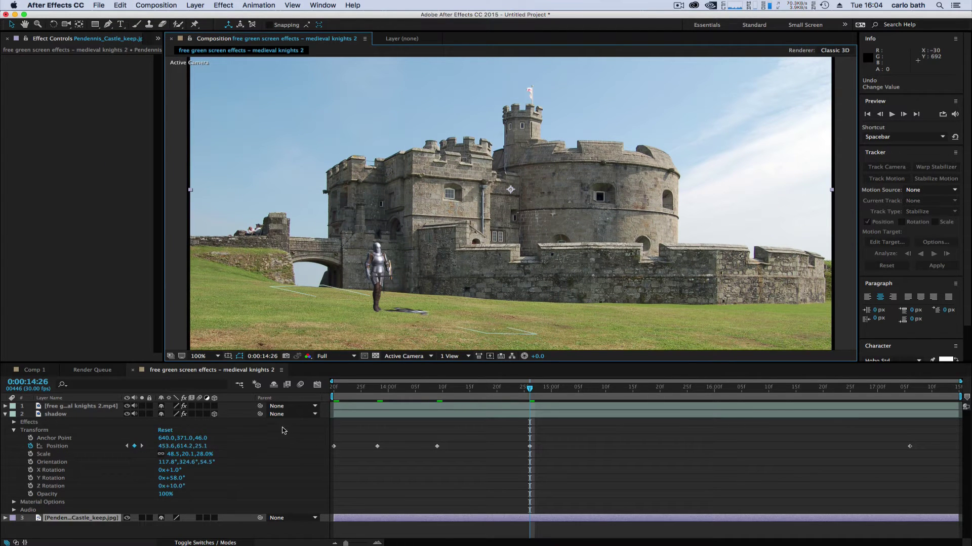
- Refine the shadow's position at 0:00:14:26 to about 462, 618, 36 and nudge the knight layer to about 398, 537
{"action": "left_click", "coordinate": [64, 416]}
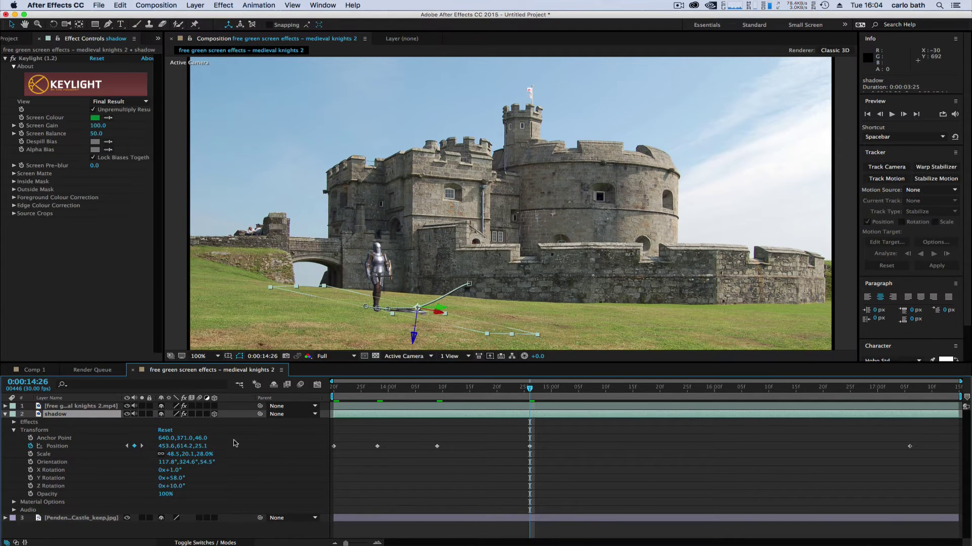
{"action": "left_click_drag", "start_coordinate": [444, 315], "coordinate": [448, 308]}
{"action": "left_click", "coordinate": [442, 314]}
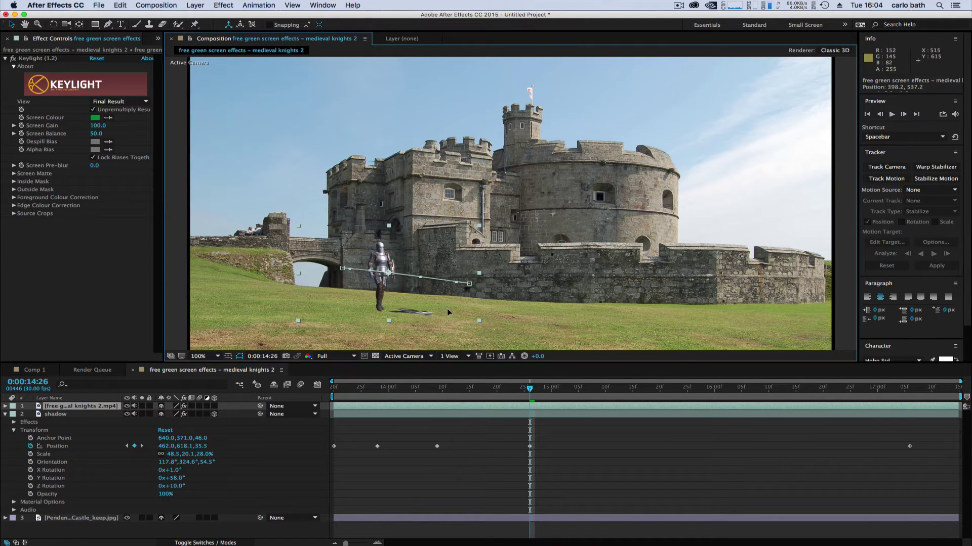
{"action": "left_click", "coordinate": [79, 417]}
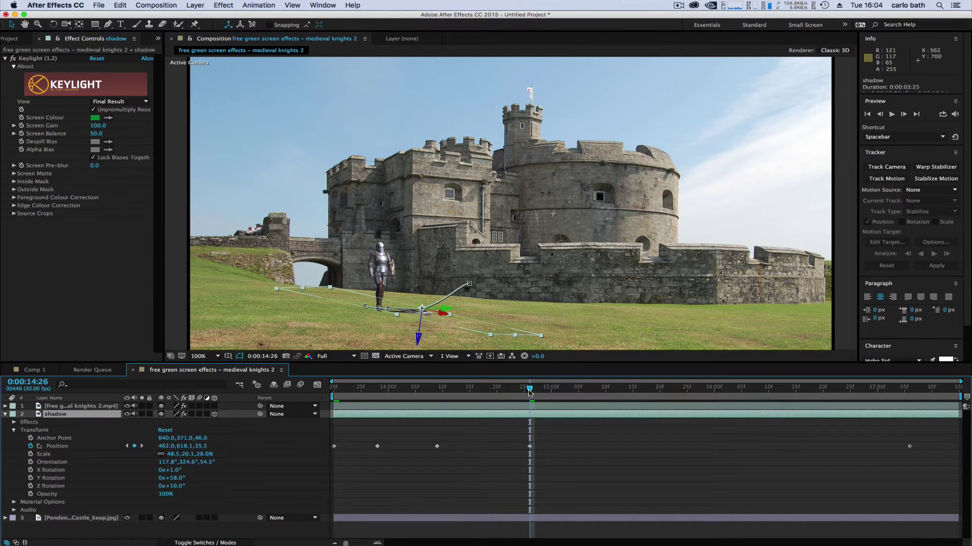
- Keyframe the shadow's position to about 490, 627, 25 at 0:00:15:16 and about 539, 637, 36 at 0:00:16:06
{"action": "left_click_drag", "start_coordinate": [530, 393], "coordinate": [638, 401]}
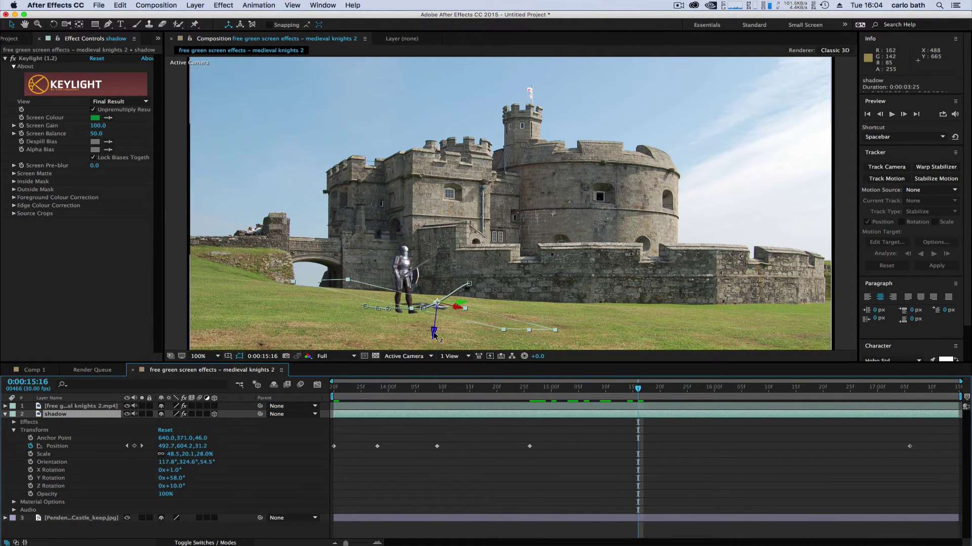
{"action": "left_click_drag", "start_coordinate": [433, 334], "coordinate": [433, 346]}
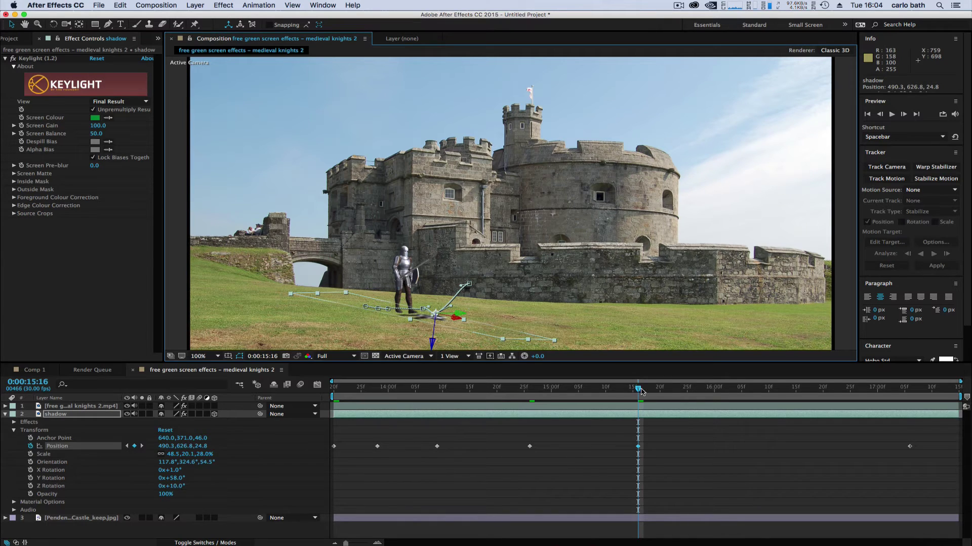
{"action": "left_click_drag", "start_coordinate": [638, 388], "coordinate": [746, 389]}
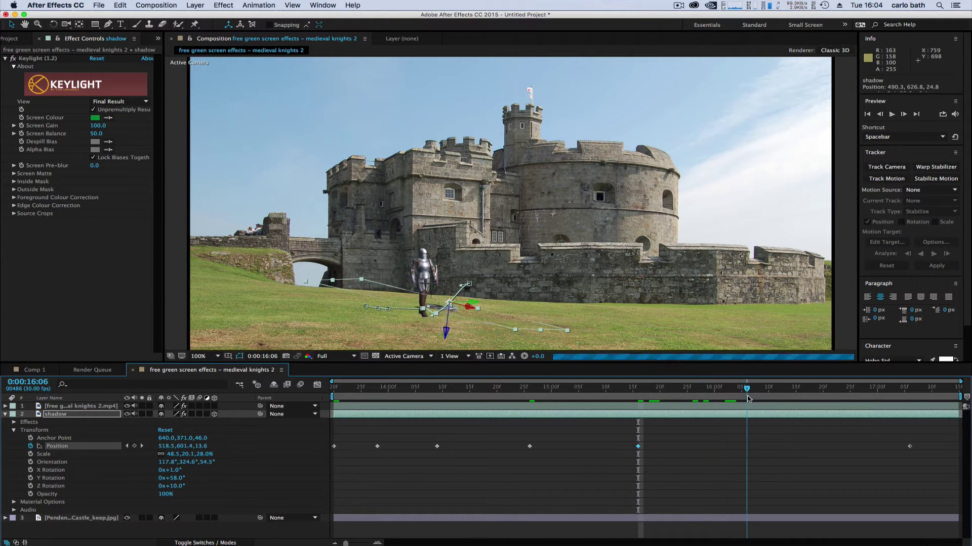
{"action": "left_click", "coordinate": [447, 333]}
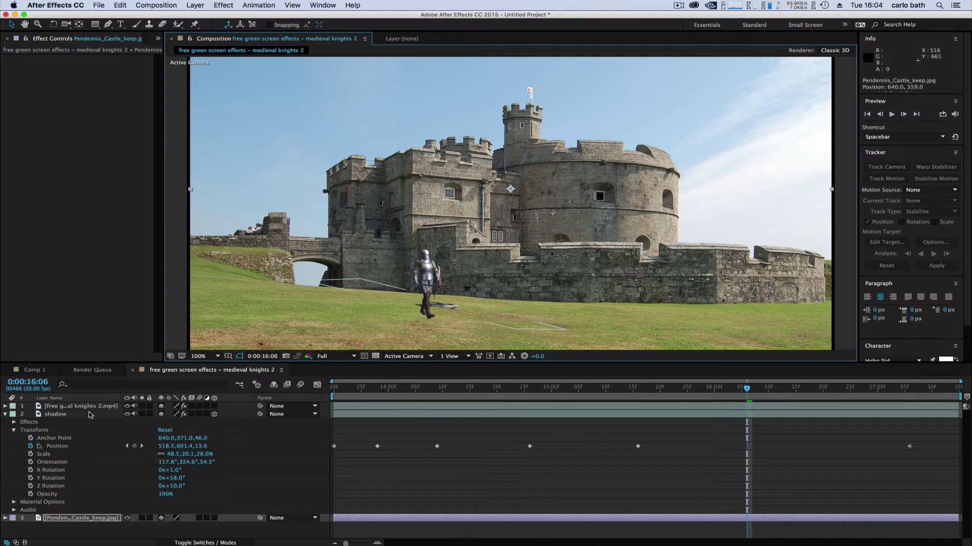
{"action": "left_click", "coordinate": [55, 415]}
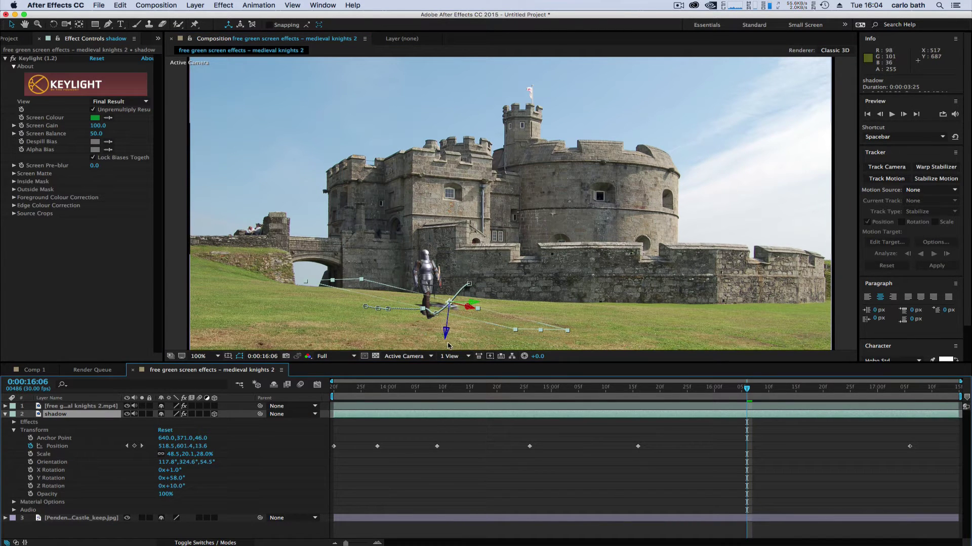
{"action": "left_click_drag", "start_coordinate": [447, 334], "coordinate": [485, 335]}
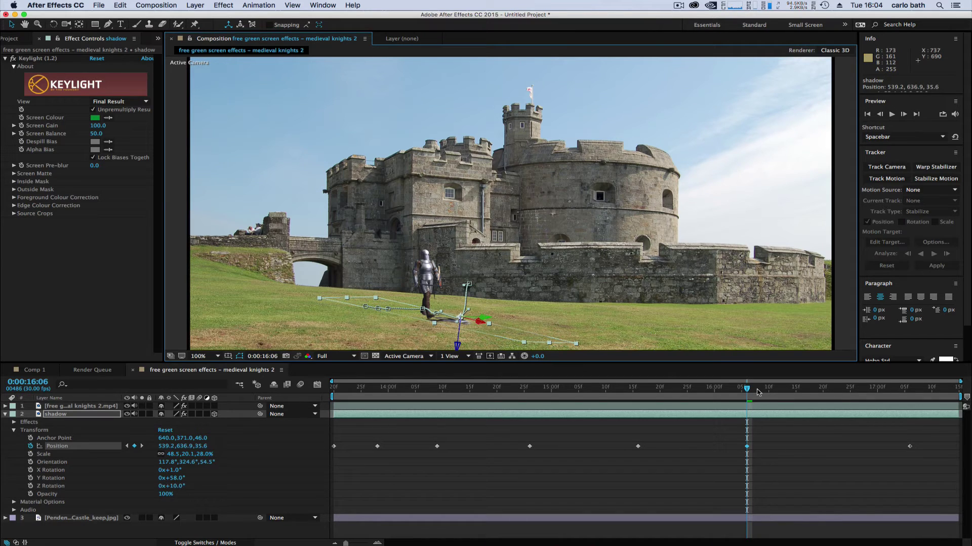
- Move the shadow to about 558, 635, 17 under the knight's feet at 0:00:16:17
{"action": "left_click_drag", "start_coordinate": [758, 392], "coordinate": [807, 402]}
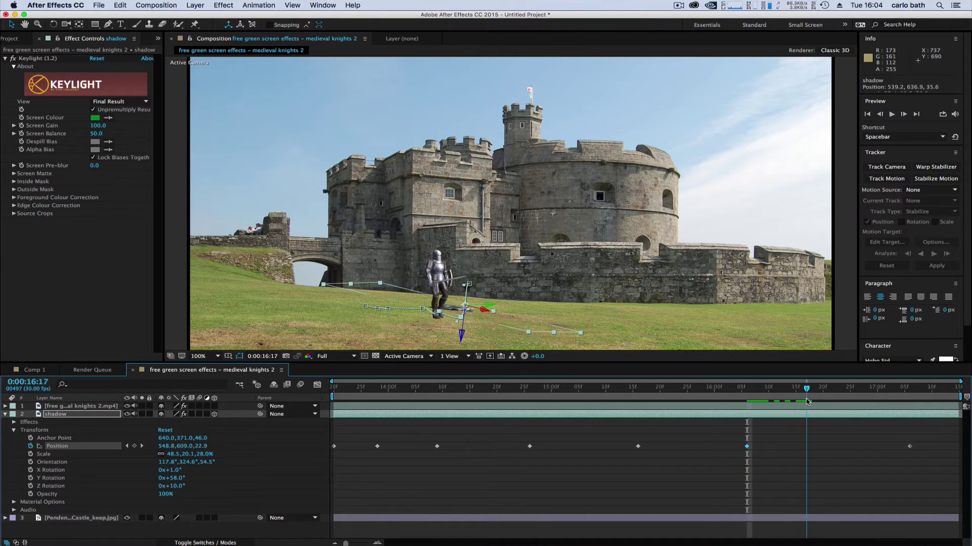
{"action": "left_click", "coordinate": [67, 415]}
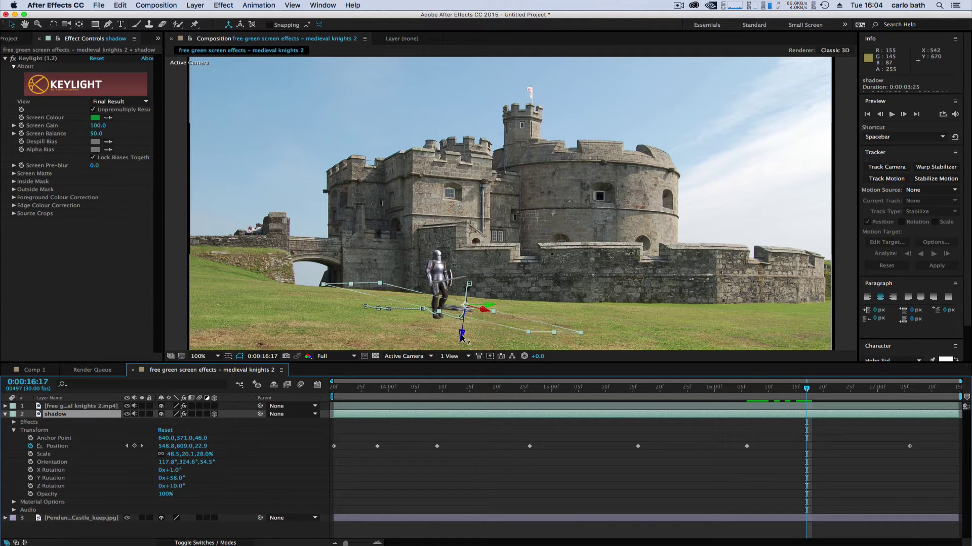
{"action": "left_click_drag", "start_coordinate": [461, 336], "coordinate": [491, 313]}
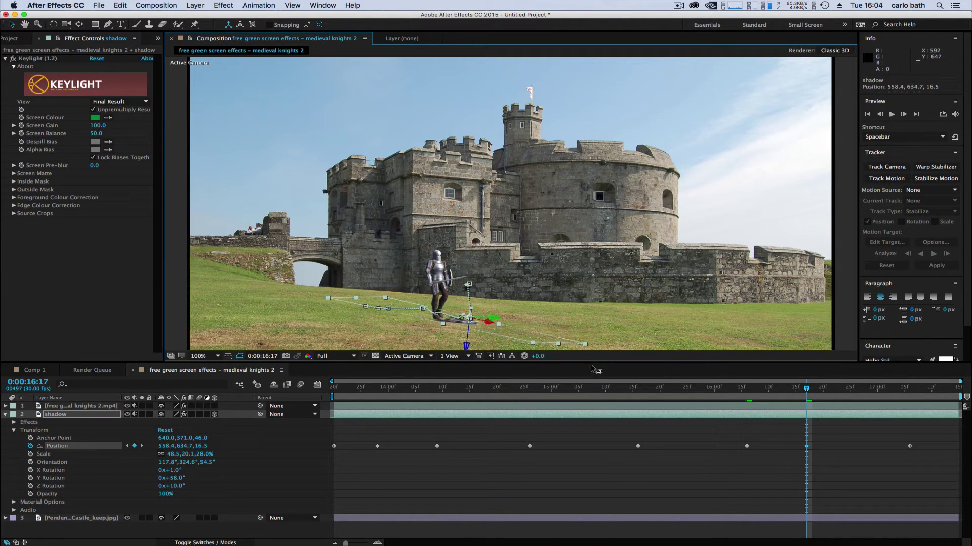
- Return to 0:00:13:20 and preview how the shadow follows the walking knight
{"action": "left_click_drag", "start_coordinate": [807, 391], "coordinate": [247, 358]}
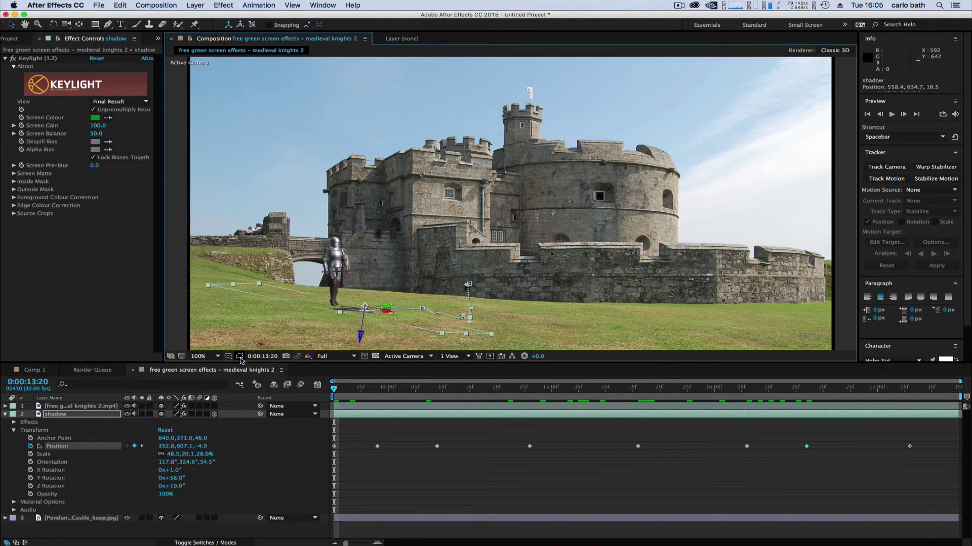
{"action": "left_click", "coordinate": [892, 114]}
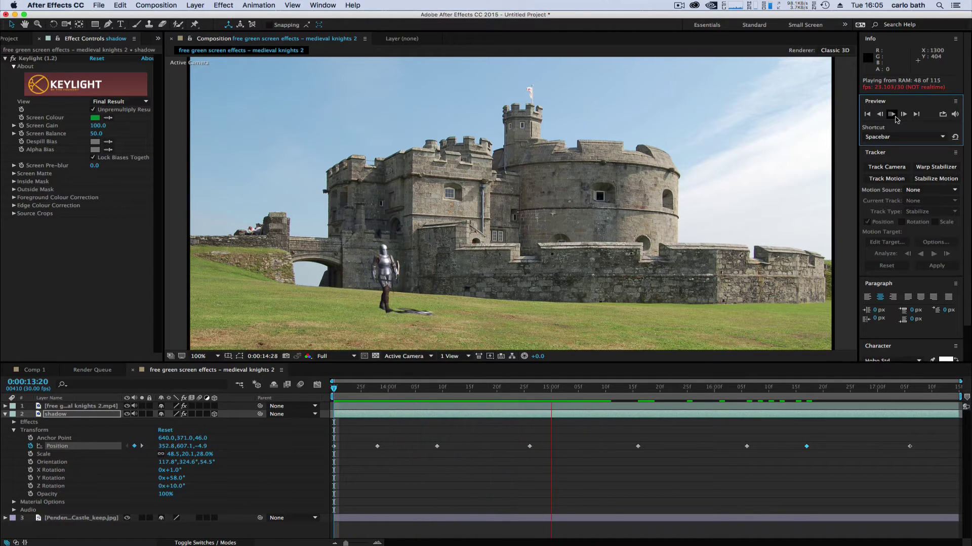
{"action": "left_click", "coordinate": [893, 116]}
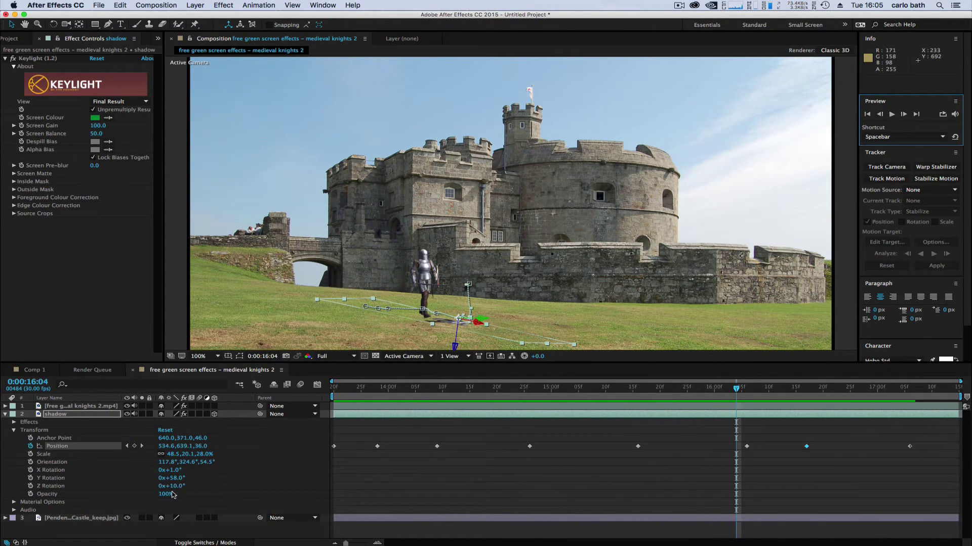
{"action": "left_click_drag", "start_coordinate": [167, 494], "coordinate": [154, 494]}
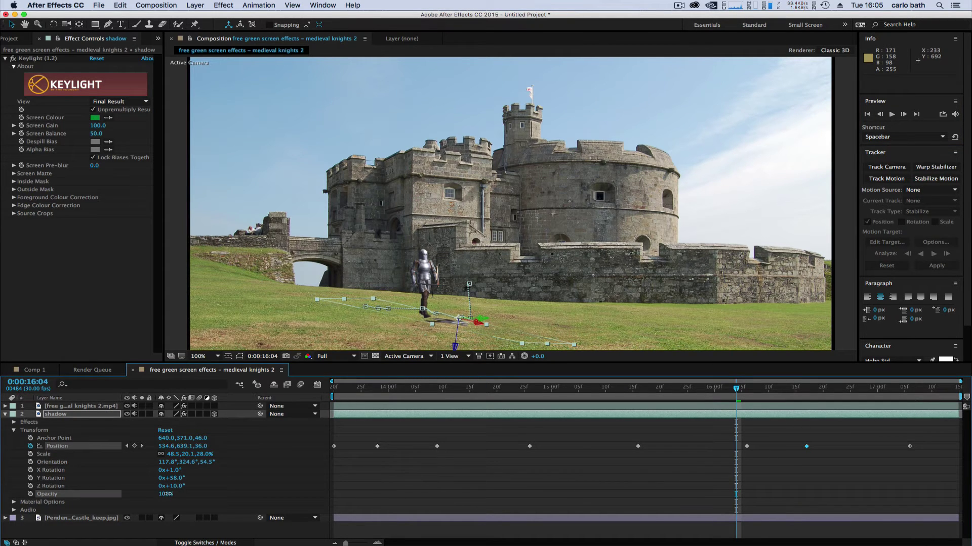
{"action": "double_click", "coordinate": [65, 416]}
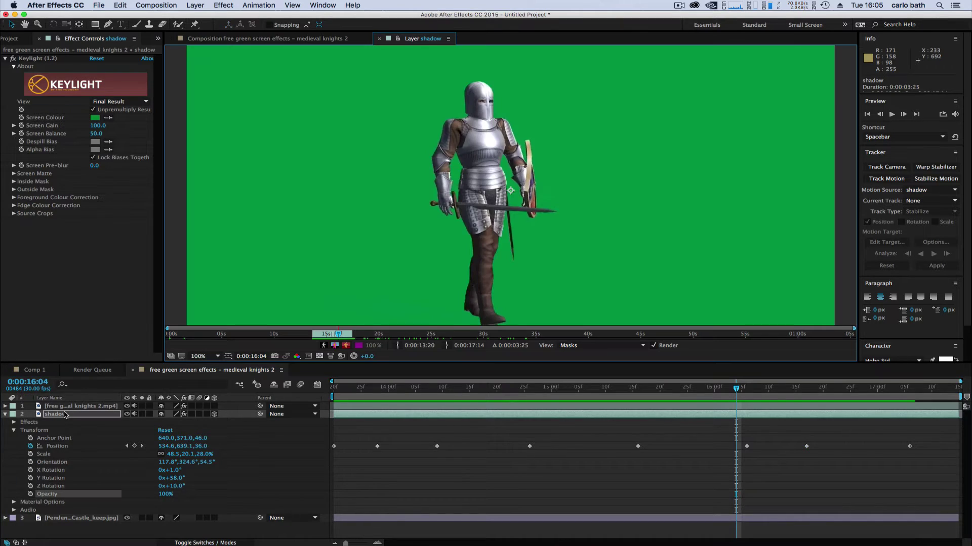
{"action": "left_click", "coordinate": [231, 39]}
- Darken the shadow layer with a Curves effect whose RGB curve is pulled well below the diagonal, and set its opacity to 84%
{"action": "left_click", "coordinate": [224, 6]}
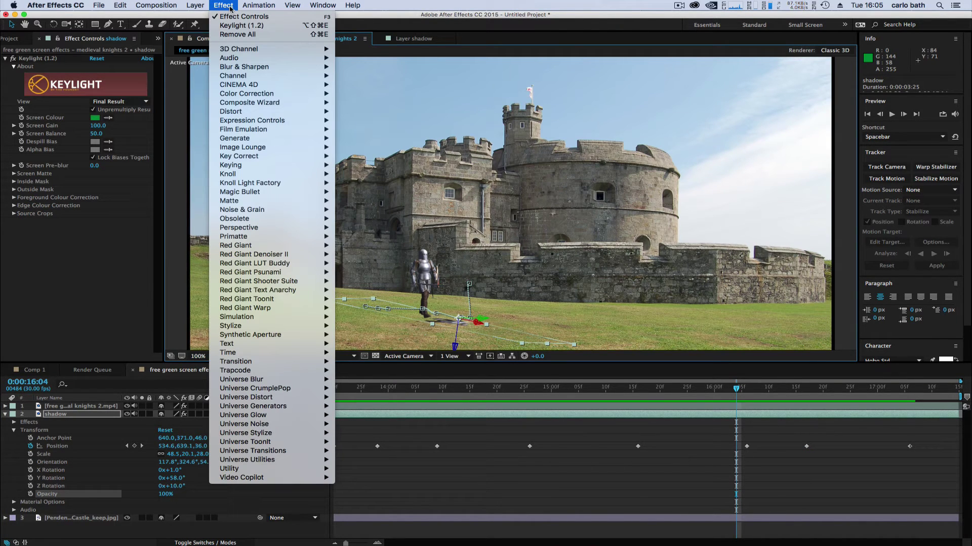
{"action": "left_click", "coordinate": [61, 415]}
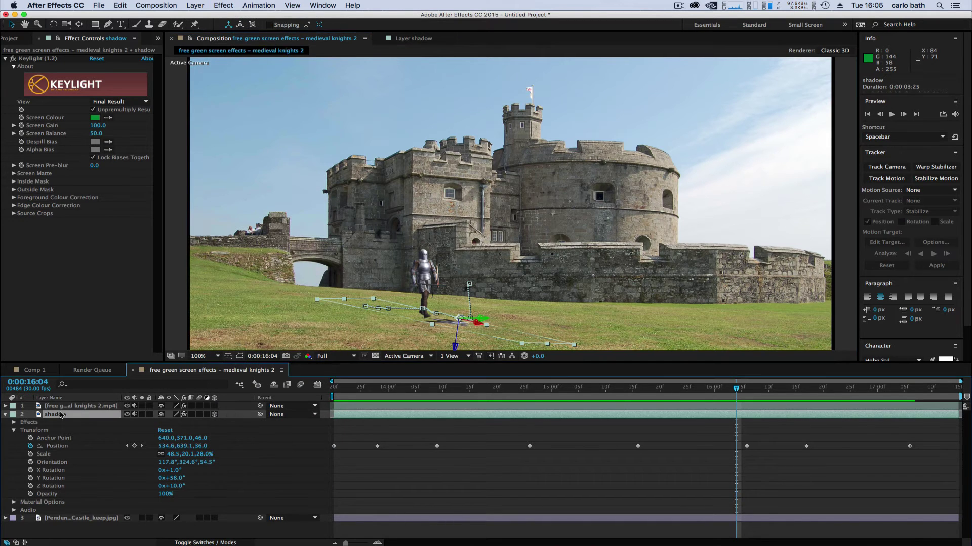
{"action": "left_click", "coordinate": [223, 6]}
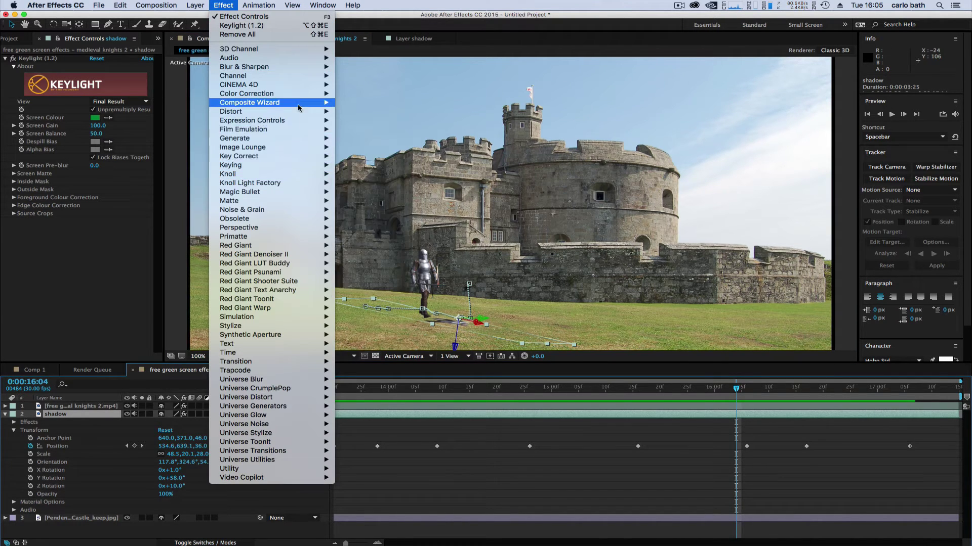
{"action": "mouse_move", "coordinate": [304, 94]}
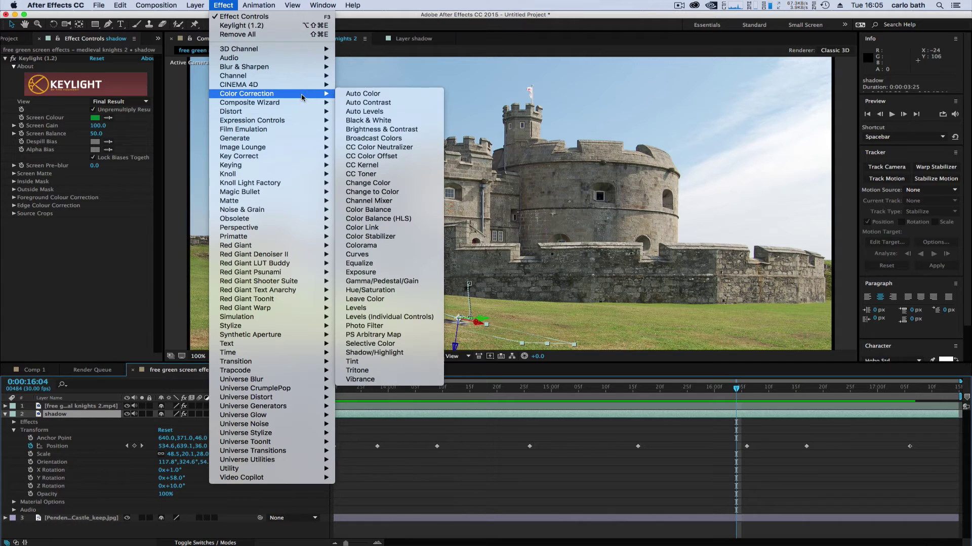
{"action": "left_click", "coordinate": [395, 254]}
{"action": "left_click_drag", "start_coordinate": [63, 290], "coordinate": [89, 304]}
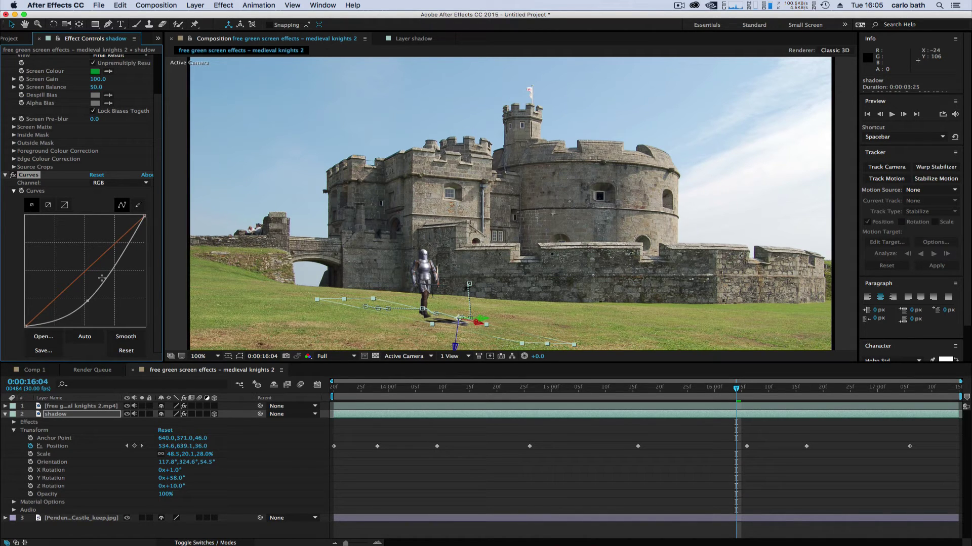
{"action": "left_click_drag", "start_coordinate": [111, 273], "coordinate": [118, 281]}
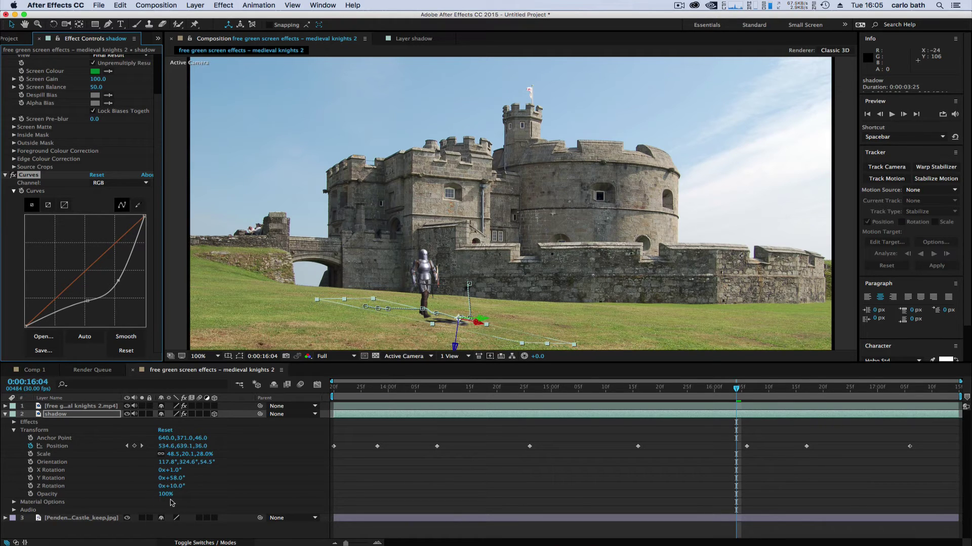
{"action": "left_click_drag", "start_coordinate": [166, 497], "coordinate": [155, 494]}
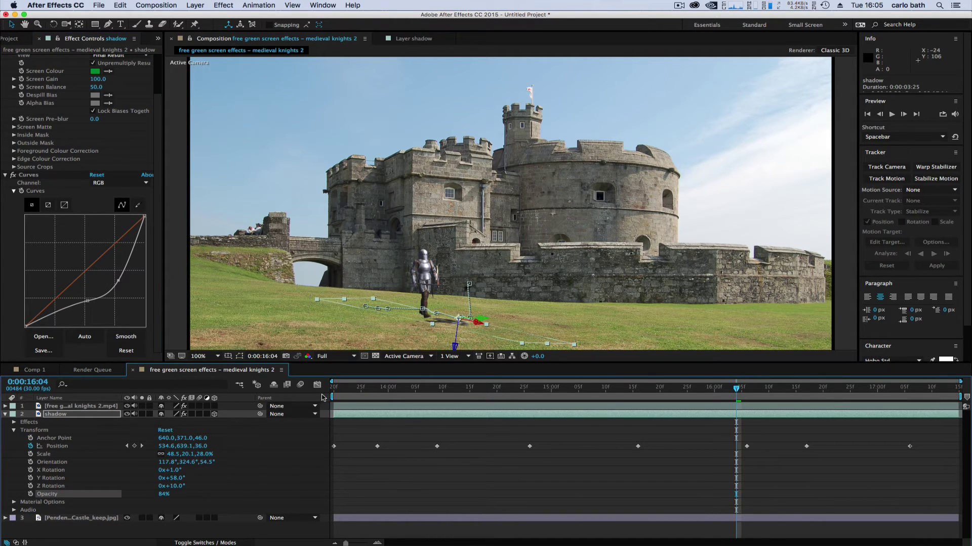
- Preview the darkened shadow from 0:00:13:21, and scrub back through the walk to 0:00:13:23
{"action": "left_click", "coordinate": [339, 390]}
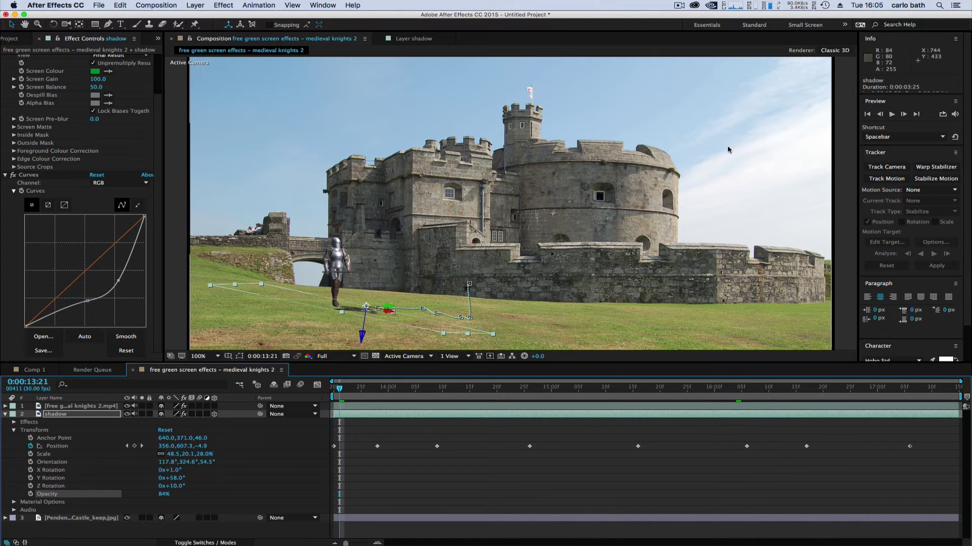
{"action": "left_click", "coordinate": [892, 114]}
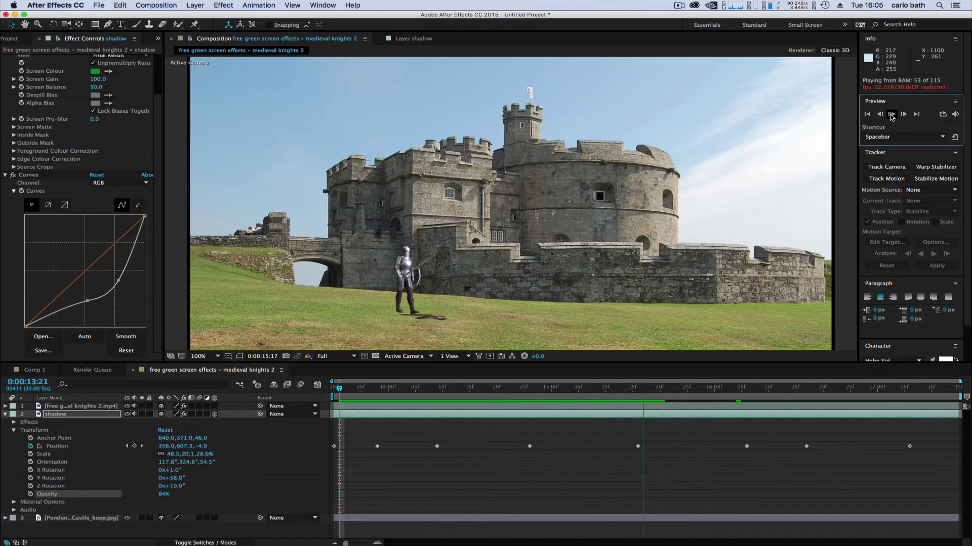
{"action": "left_click", "coordinate": [892, 114]}
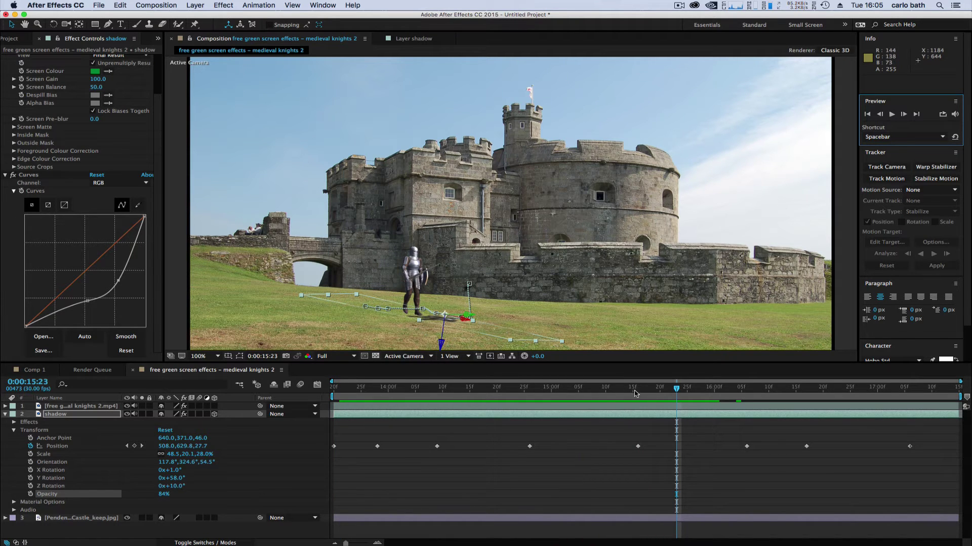
{"action": "left_click_drag", "start_coordinate": [677, 391], "coordinate": [373, 397]}
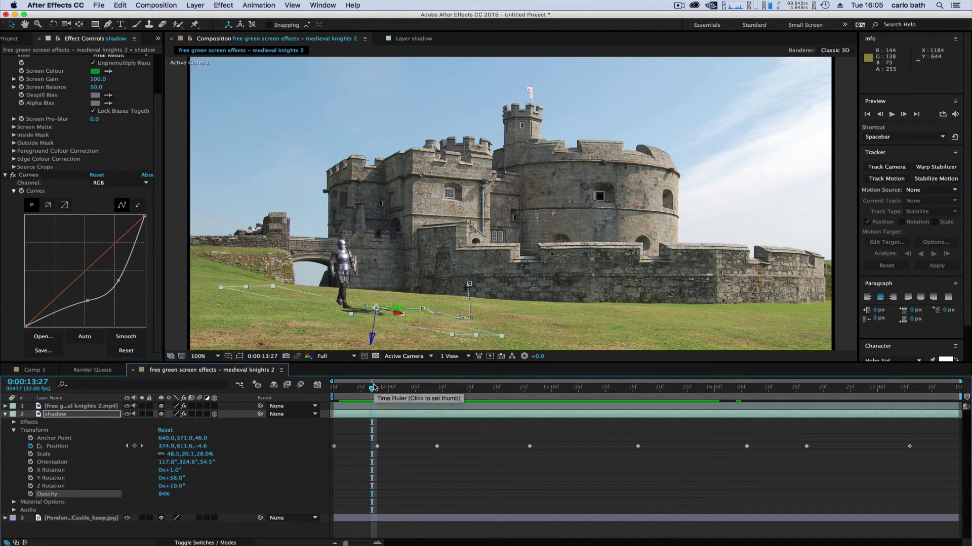
{"action": "left_click_drag", "start_coordinate": [372, 387], "coordinate": [349, 390]}
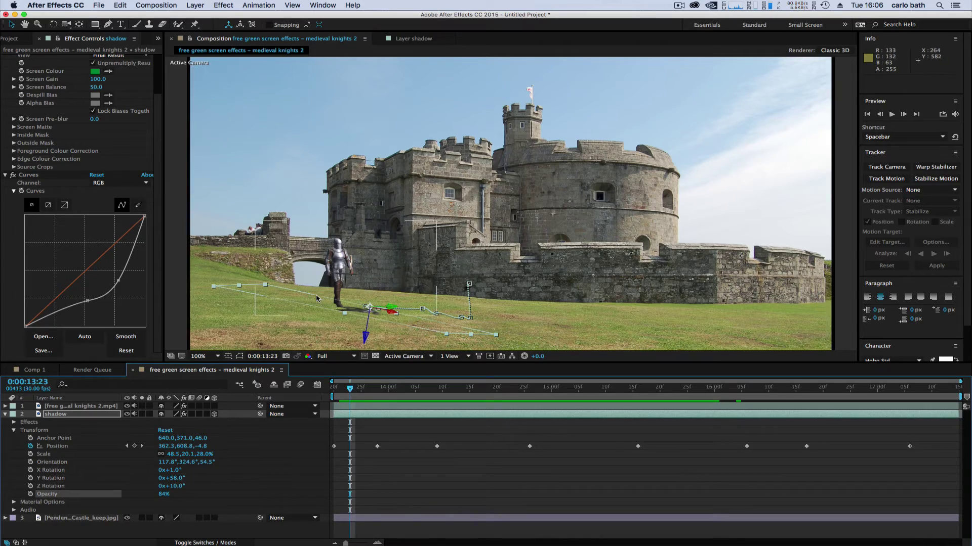
- Switch to Chrome, replace the castle search with a new tab, and search Google Images for "Rocks png"
{"action": "left_click", "coordinate": [119, 527]}
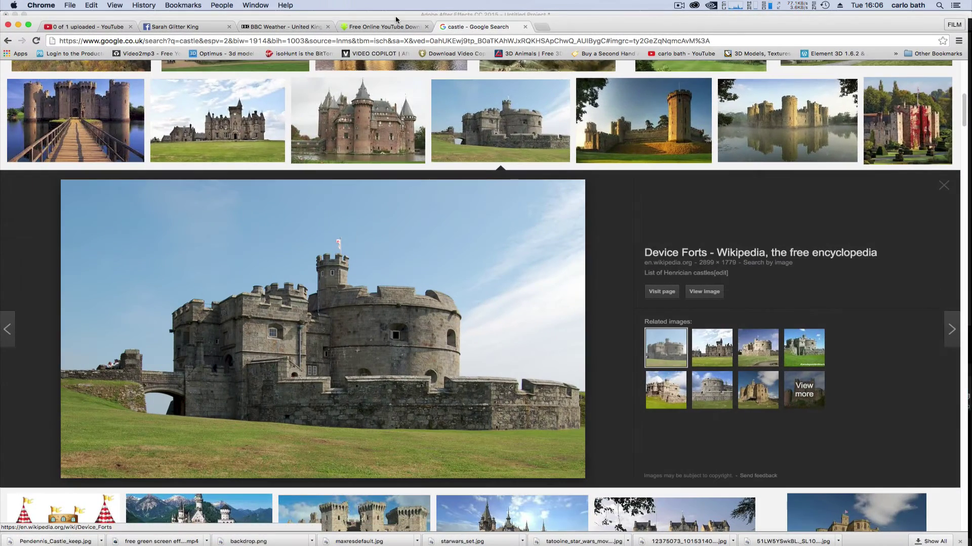
{"action": "left_click", "coordinate": [542, 27]}
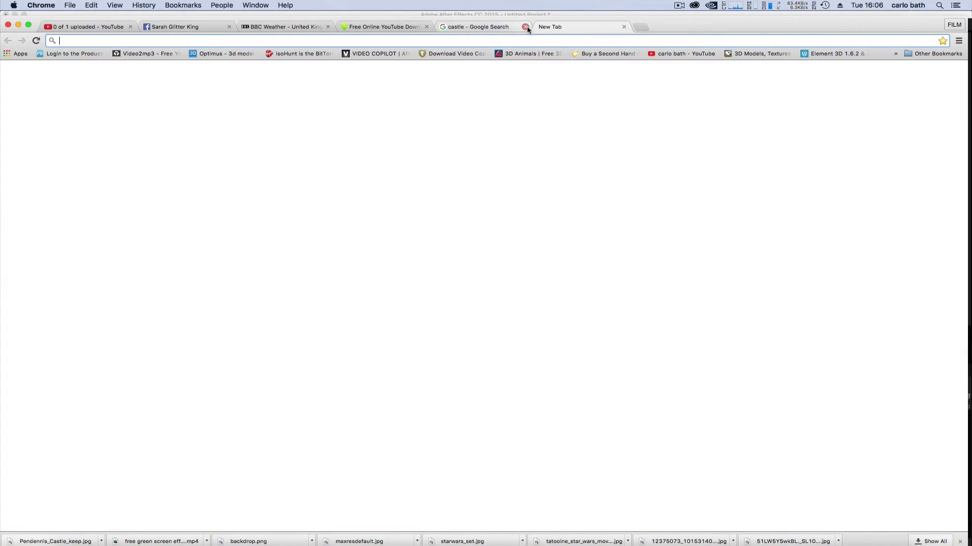
{"action": "left_click", "coordinate": [390, 204]}
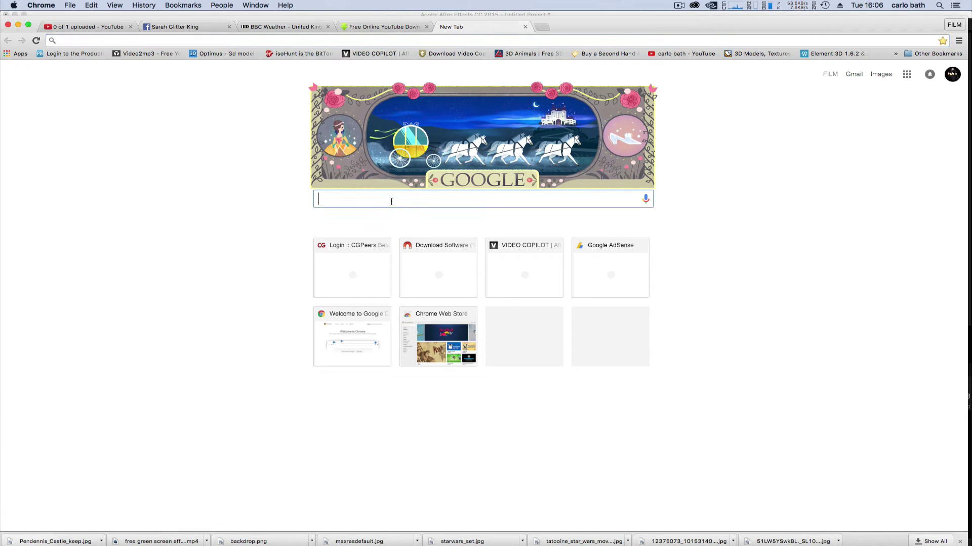
{"action": "type", "text": "R"}
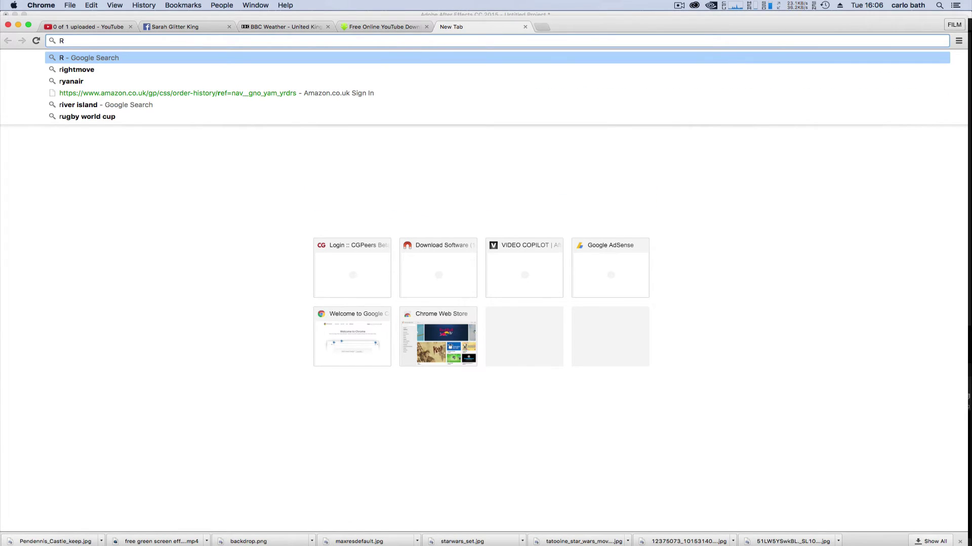
{"action": "type", "text": "ock"}
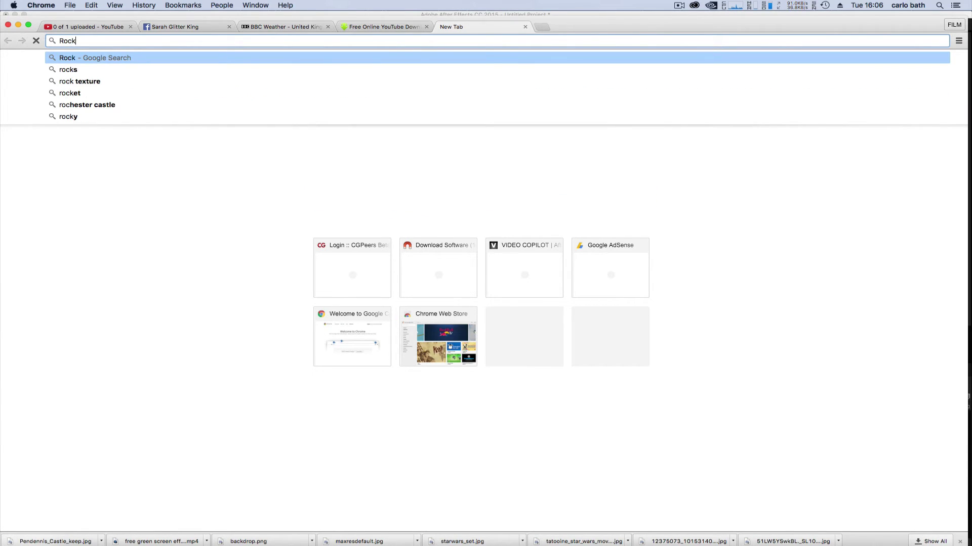
{"action": "type", "text": "s p"}
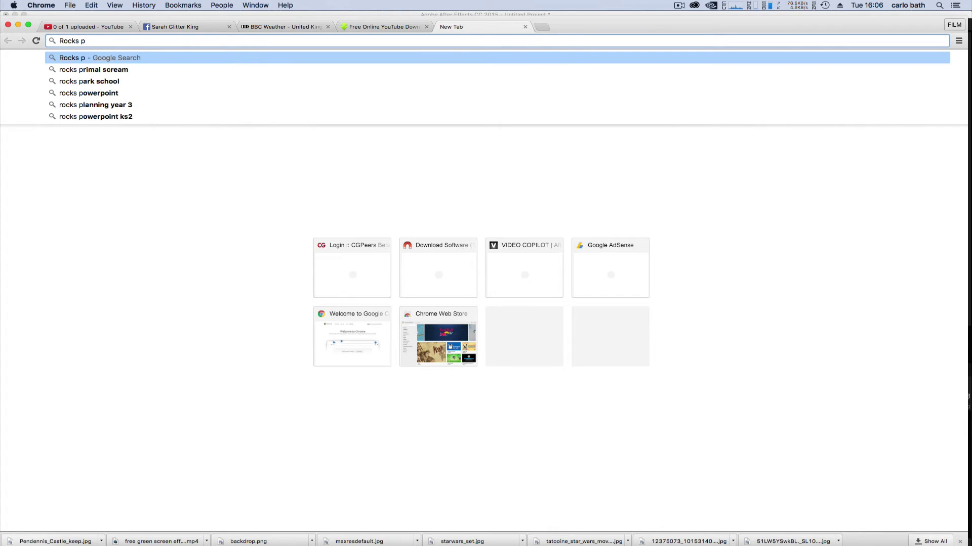
{"action": "type", "text": "ng"}
{"action": "key", "text": "Return"}
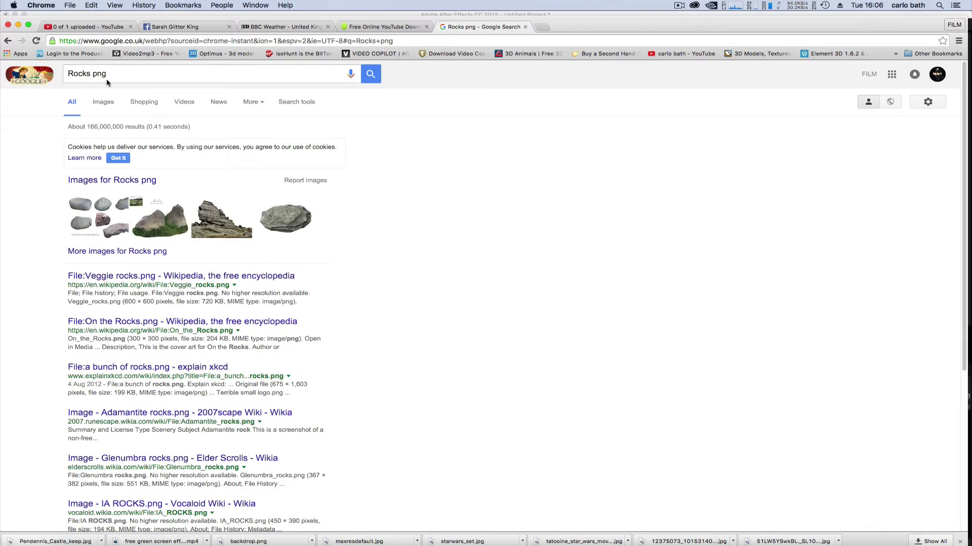
{"action": "left_click", "coordinate": [103, 102]}
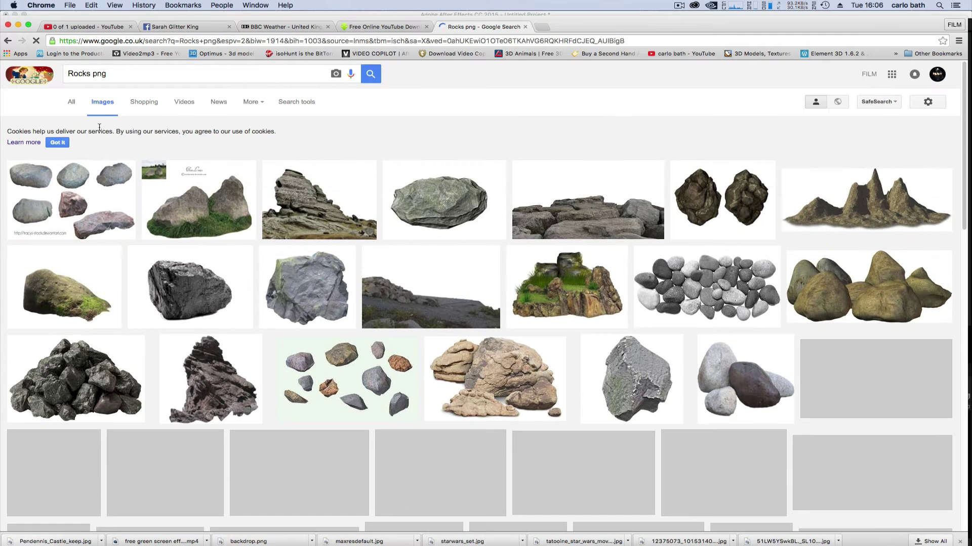
- Save the transparent picture of a rock pile on a gravel slope to the Desktop as rocks_png_by_ivaxxx-d7ah4c7
{"action": "left_click", "coordinate": [401, 317]}
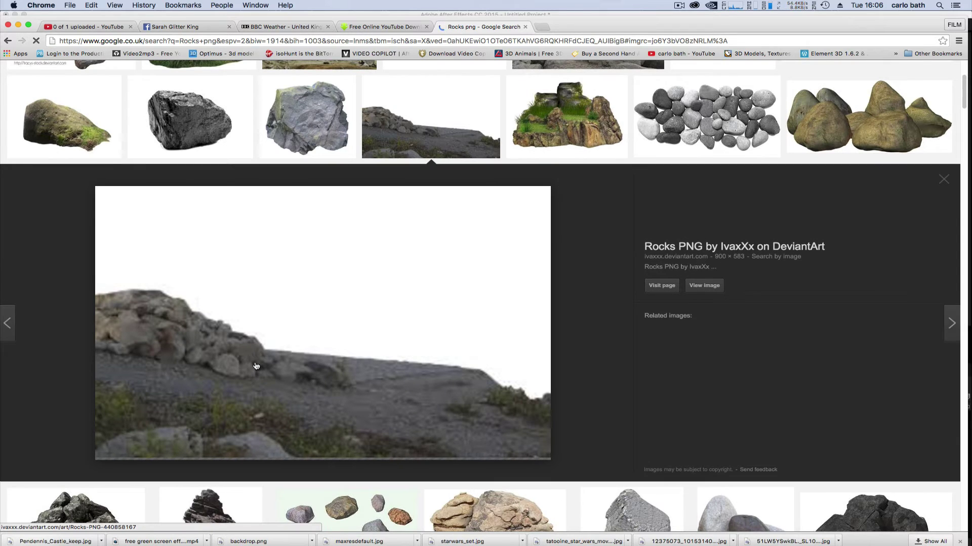
{"action": "right_click", "coordinate": [287, 312]}
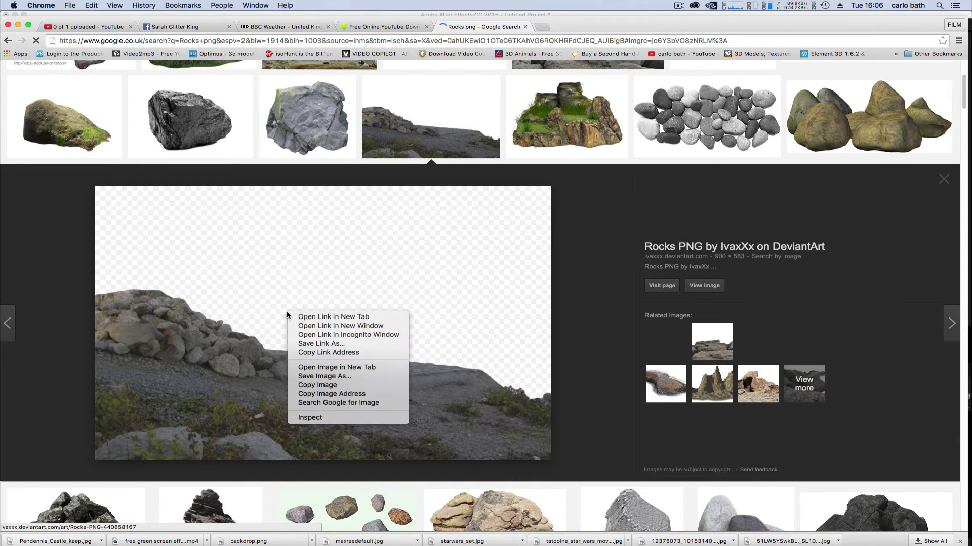
{"action": "left_click", "coordinate": [324, 376]}
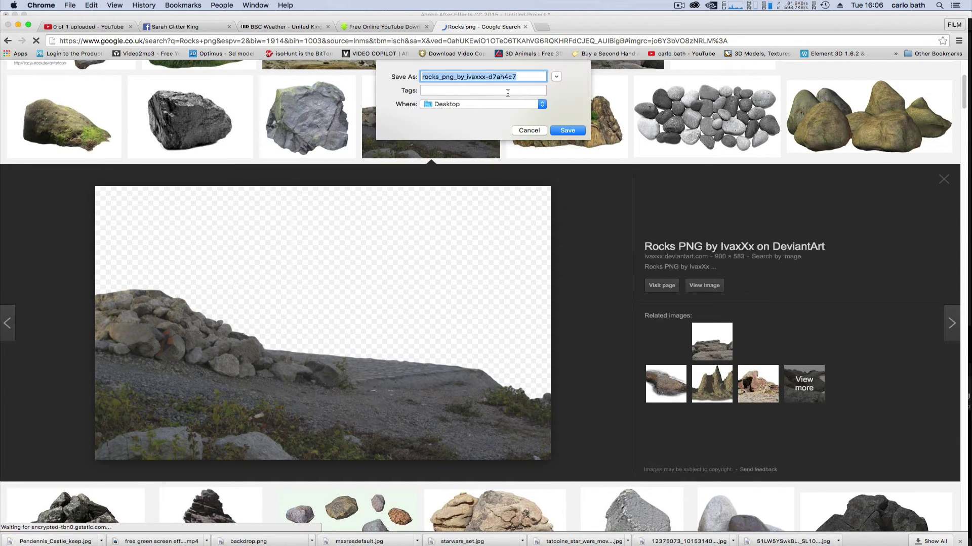
{"action": "key", "text": "Return"}
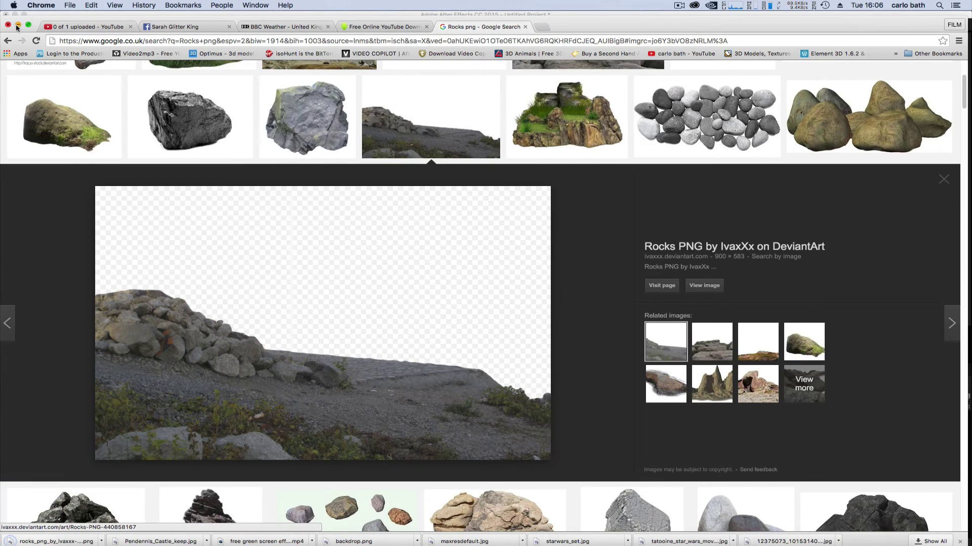
- Return to After Effects and import rocks_png_by_ivaxxx-d7ah4c7.png from the Desktop as footage
{"action": "left_click", "coordinate": [17, 25]}
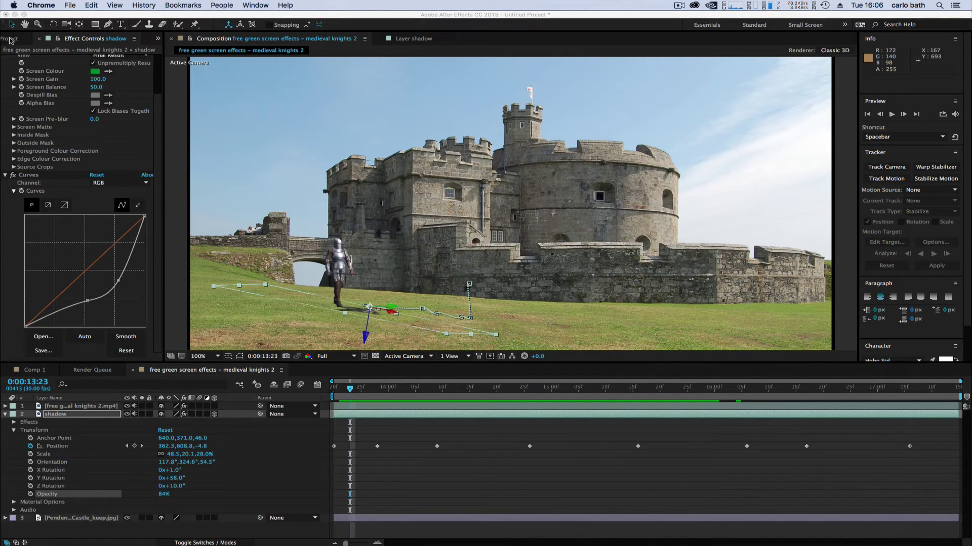
{"action": "left_click", "coordinate": [11, 38]}
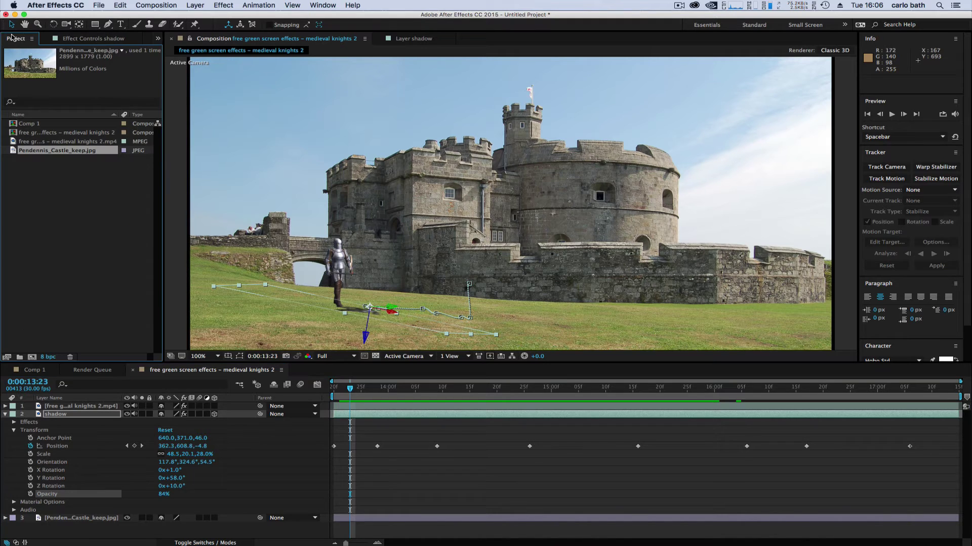
{"action": "left_click", "coordinate": [100, 5]}
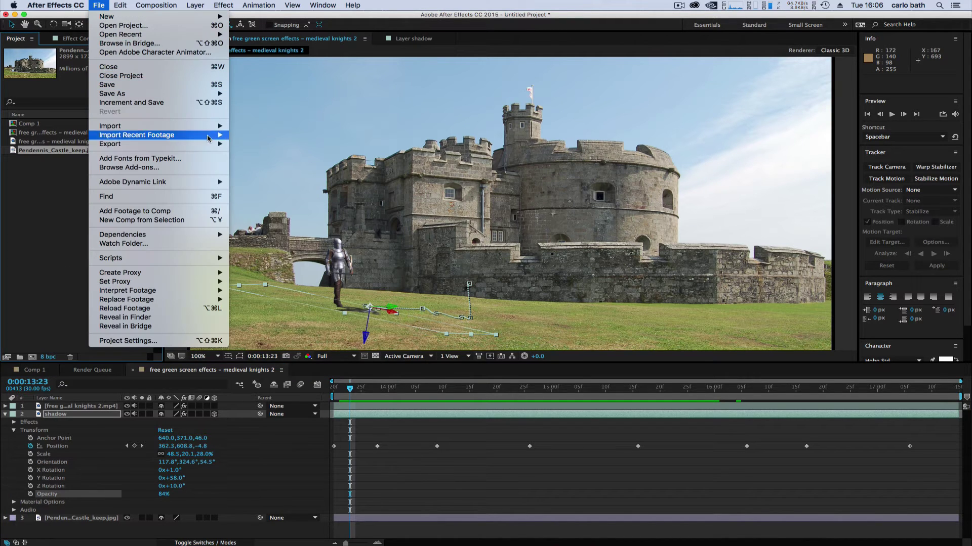
{"action": "mouse_move", "coordinate": [202, 126]}
{"action": "left_click", "coordinate": [261, 128]}
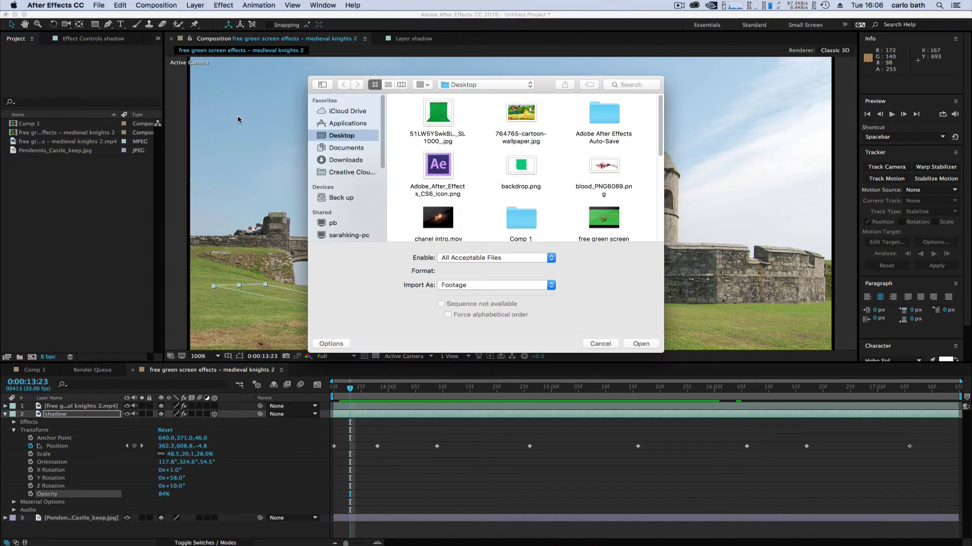
{"action": "scroll", "coordinate": [555, 208], "scroll_direction": "down", "scroll_amount": 10}
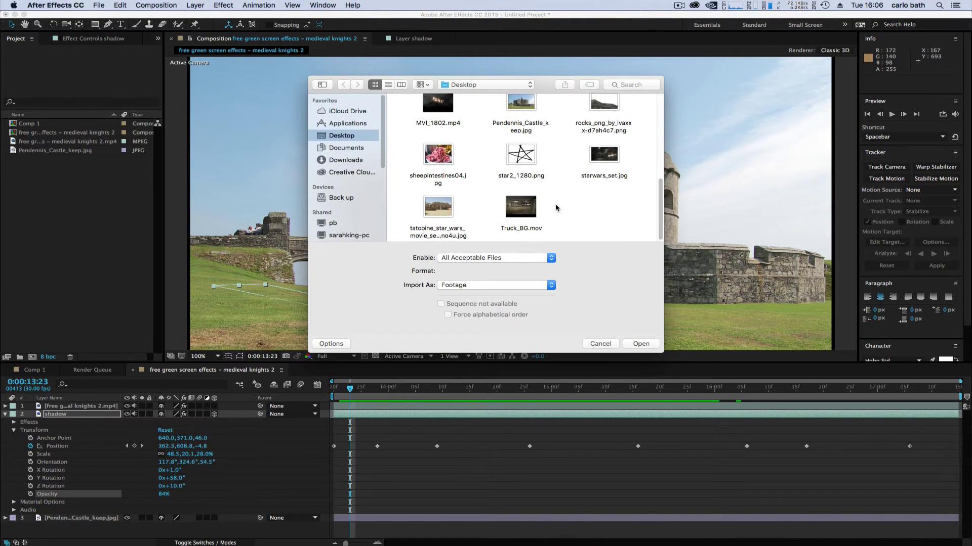
{"action": "scroll", "coordinate": [572, 197], "scroll_direction": "up", "scroll_amount": 2}
{"action": "double_click", "coordinate": [605, 144]}
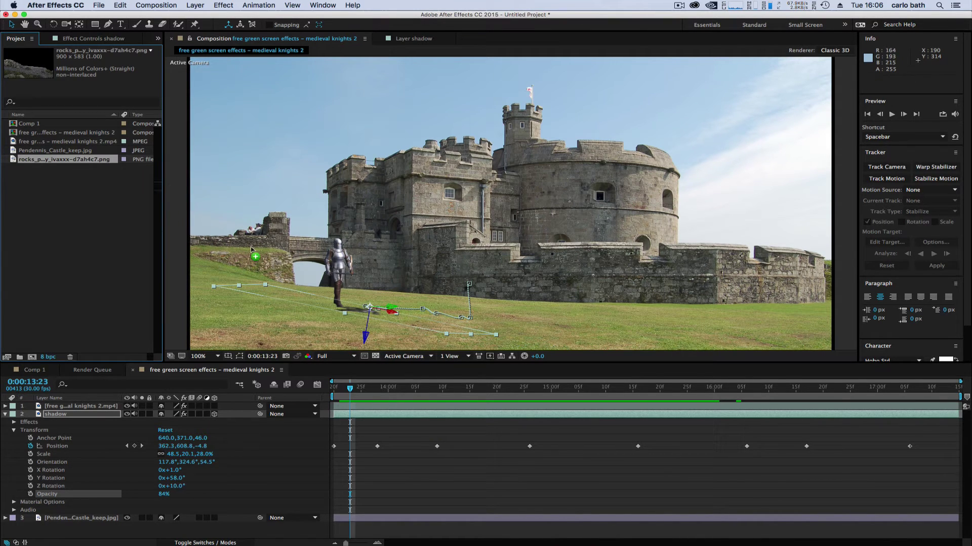
- Place the rocks image as the foreground layer in front of the knight at about 516, 585, and preview the walk up to 0:00:14:29
{"action": "left_click_drag", "start_coordinate": [251, 250], "coordinate": [267, 318]}
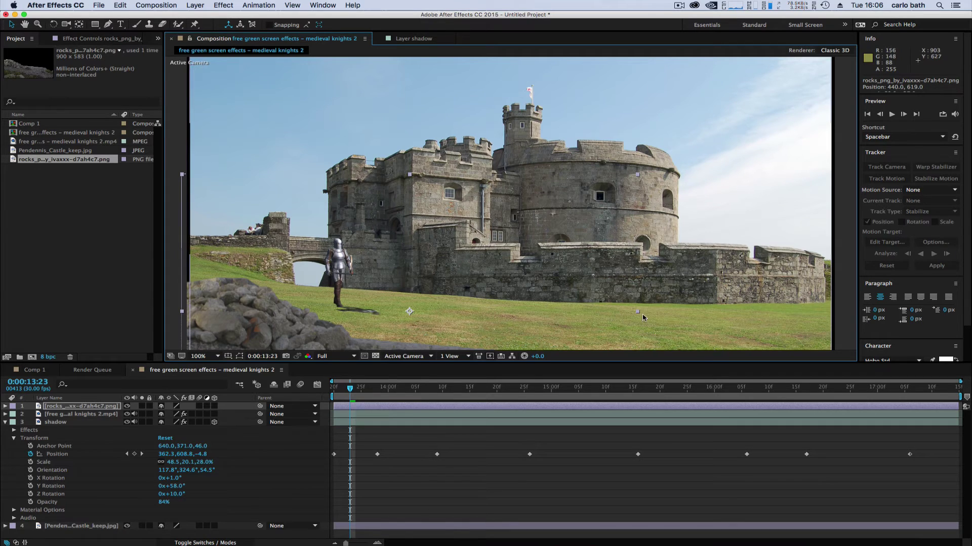
{"action": "left_click_drag", "start_coordinate": [240, 337], "coordinate": [275, 321]}
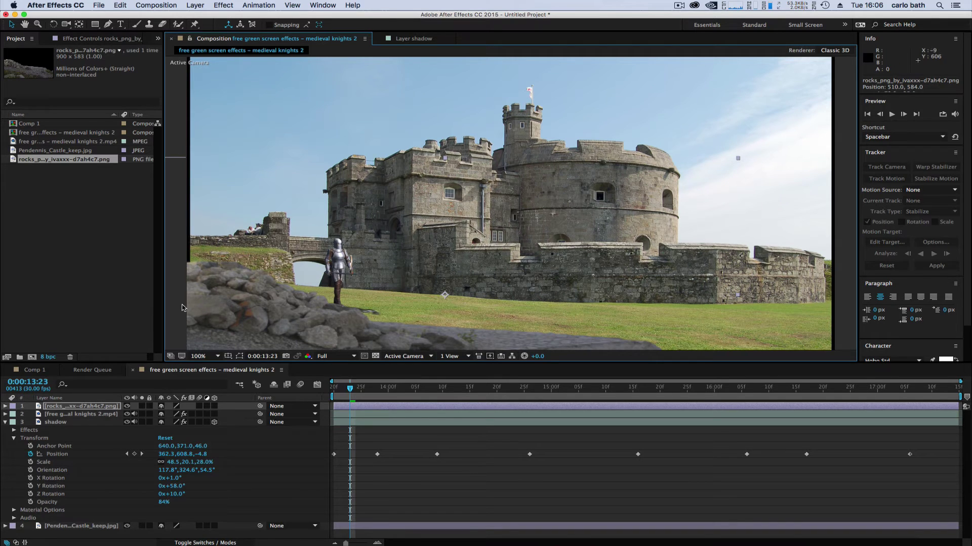
{"action": "left_click_drag", "start_coordinate": [215, 329], "coordinate": [216, 329]}
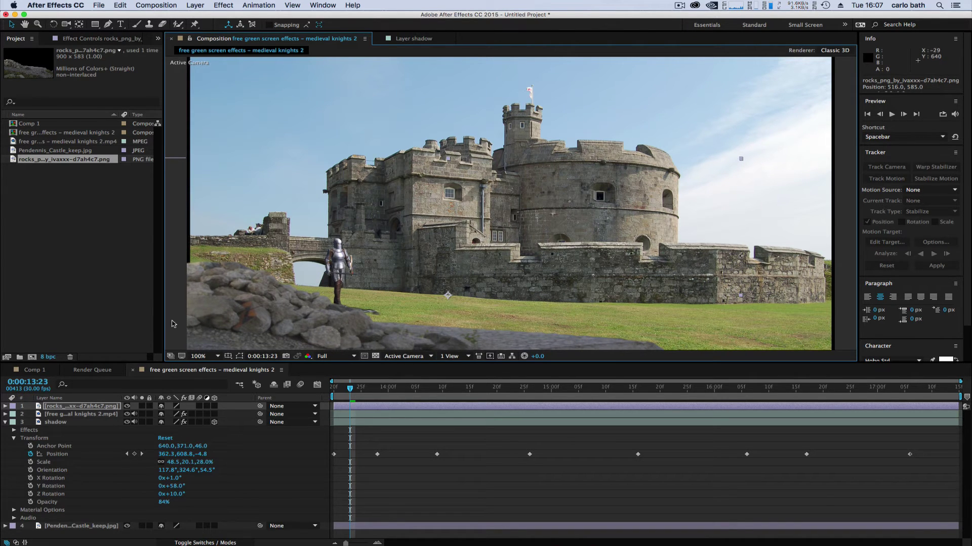
{"action": "left_click", "coordinate": [893, 114]}
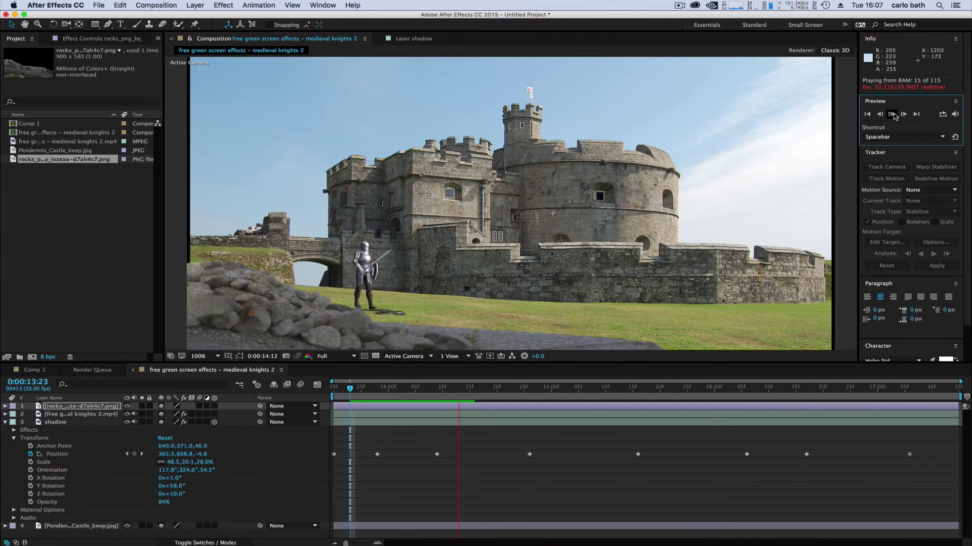
{"action": "left_click", "coordinate": [893, 114]}
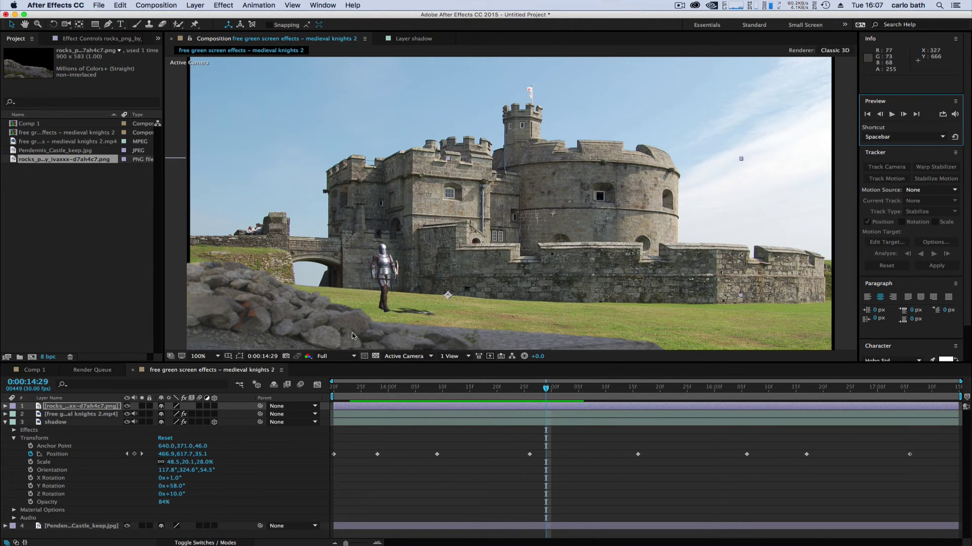
- Stretch the rocks layer to 130% width at 100% height and move it to about 588, 570 in the foreground
{"action": "left_click", "coordinate": [115, 409]}
{"action": "left_click_drag", "start_coordinate": [394, 346], "coordinate": [427, 337]}
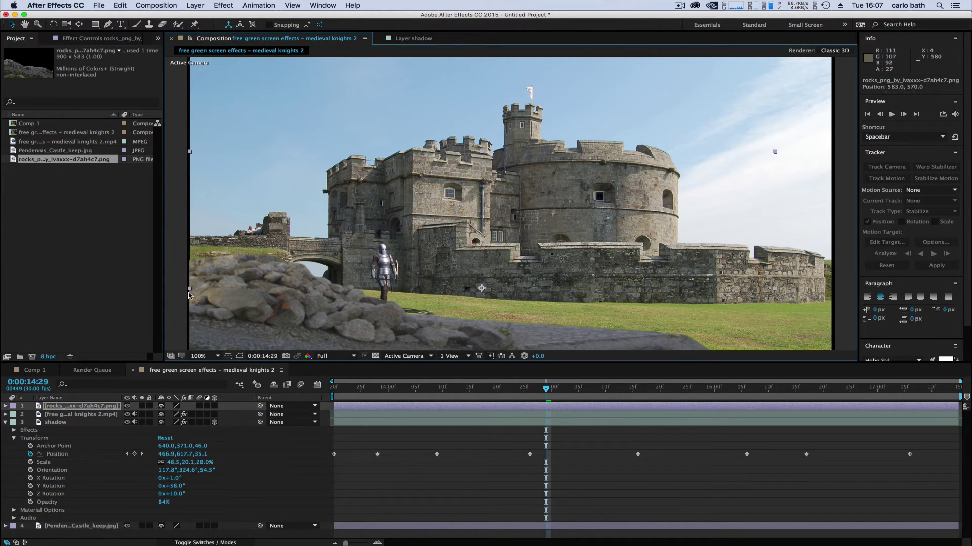
{"action": "left_click_drag", "start_coordinate": [189, 289], "coordinate": [186, 290]}
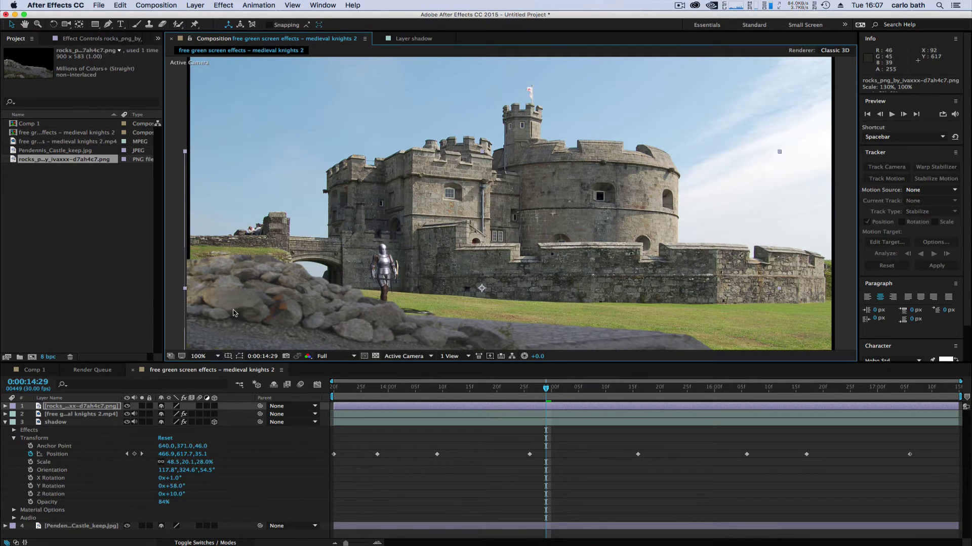
{"action": "left_click_drag", "start_coordinate": [233, 313], "coordinate": [236, 312]}
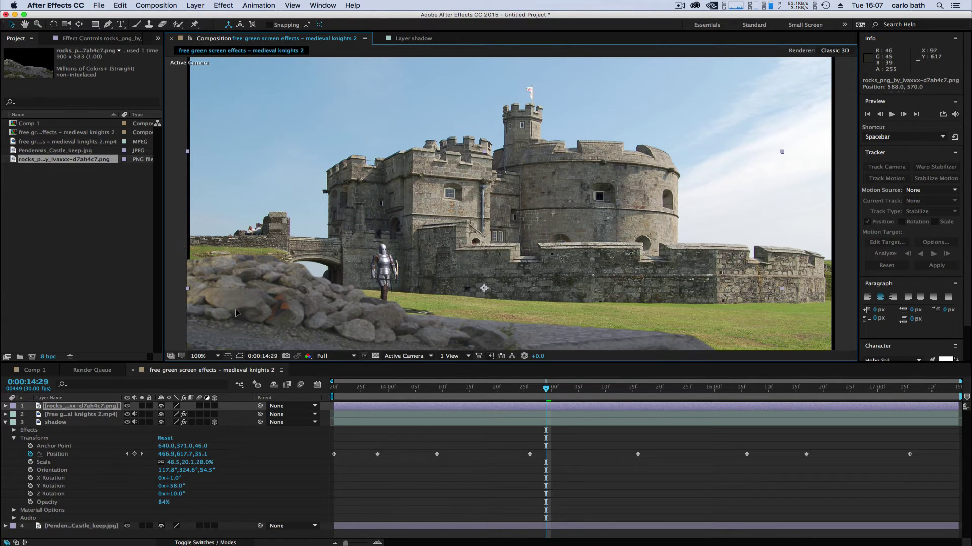
- Apply a Photo Filter effect with Warming Filter (85) at 25% density to the knight footage and preview the result
{"action": "left_click", "coordinate": [65, 415]}
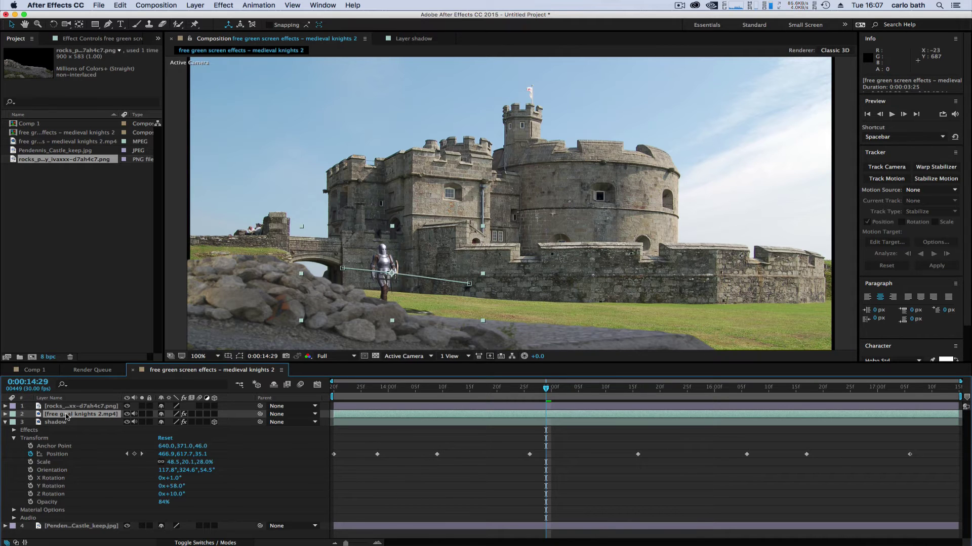
{"action": "right_click", "coordinate": [66, 416]}
{"action": "mouse_move", "coordinate": [150, 328]}
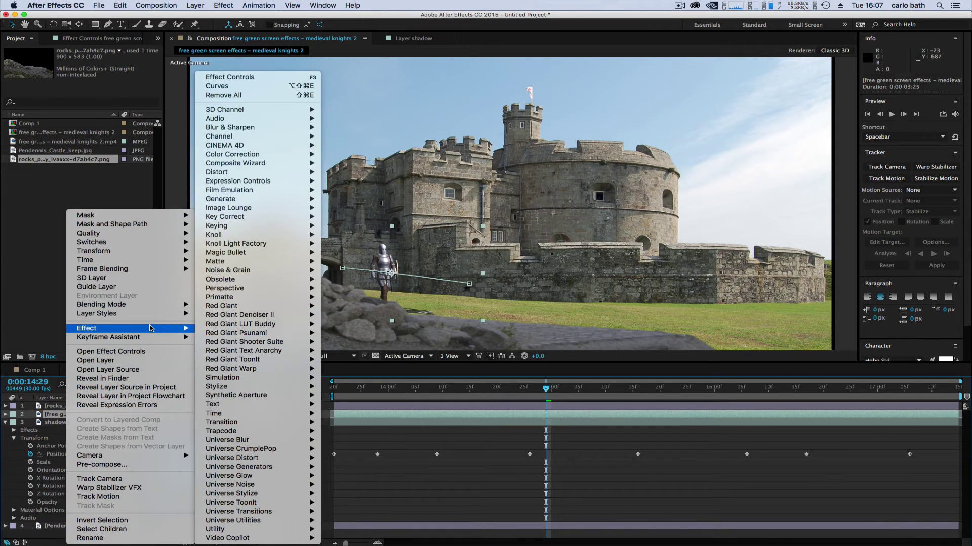
{"action": "mouse_move", "coordinate": [280, 154]}
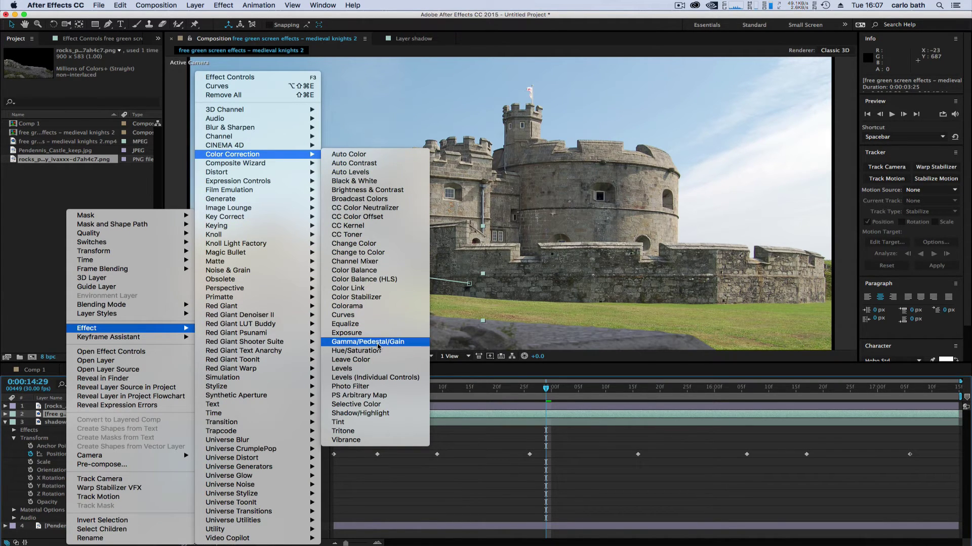
{"action": "left_click", "coordinate": [350, 386]}
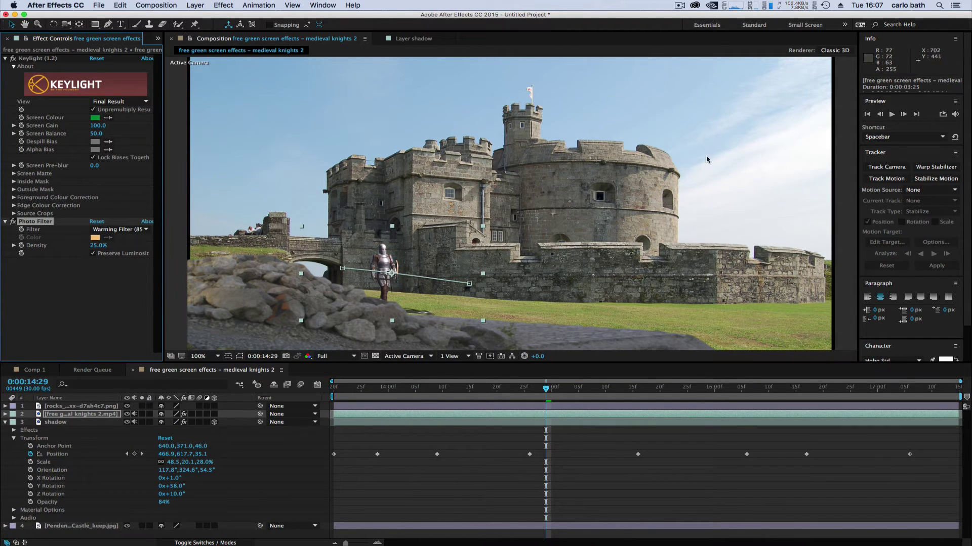
{"action": "left_click", "coordinate": [892, 115]}
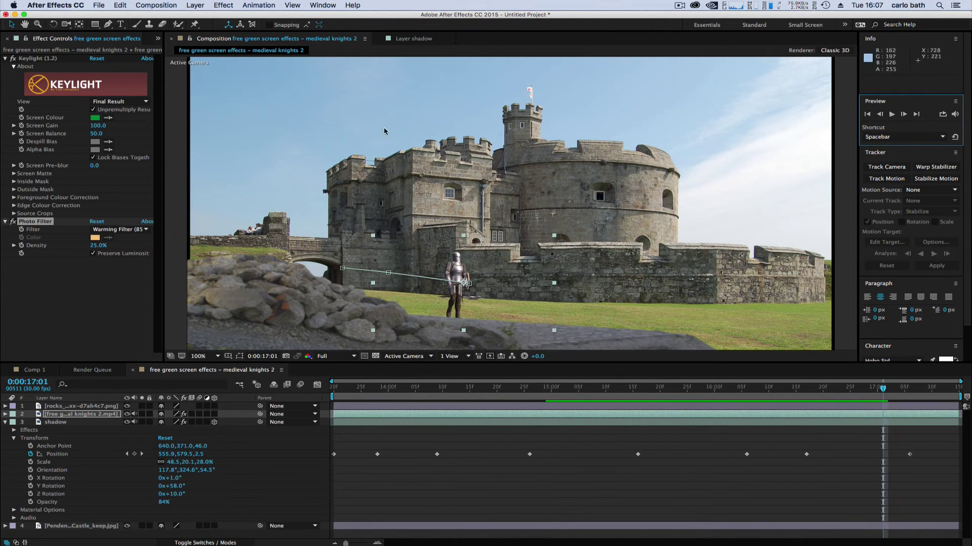
- Widen the rocks layer to 131% and the castle photo to 44% horizontally to fill the frame, and preview the walk
{"action": "left_click", "coordinate": [218, 211]}
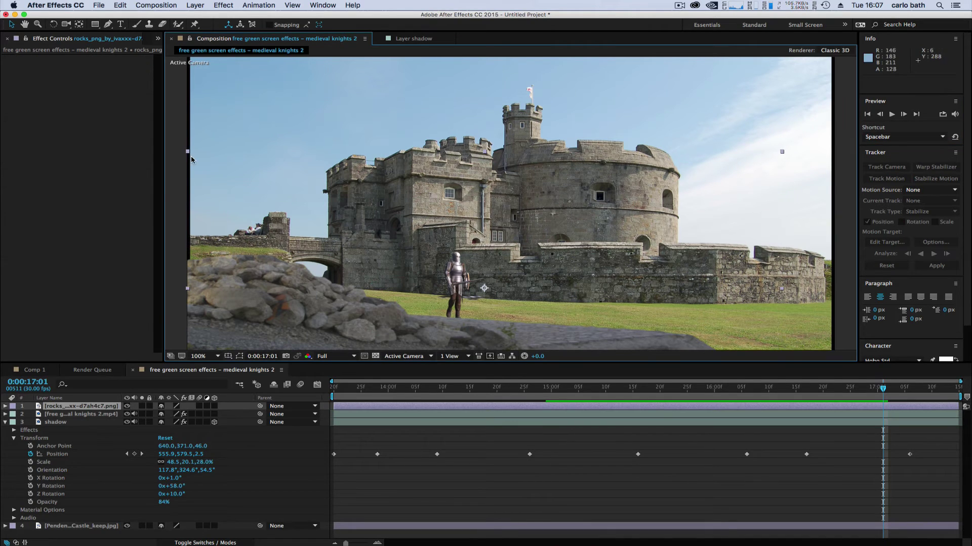
{"action": "left_click_drag", "start_coordinate": [188, 151], "coordinate": [188, 155]}
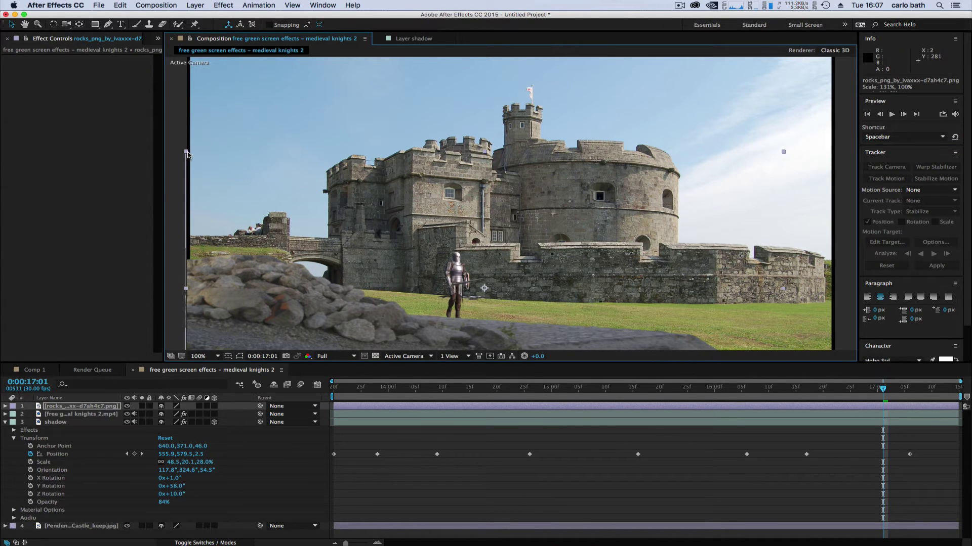
{"action": "left_click", "coordinate": [73, 414]}
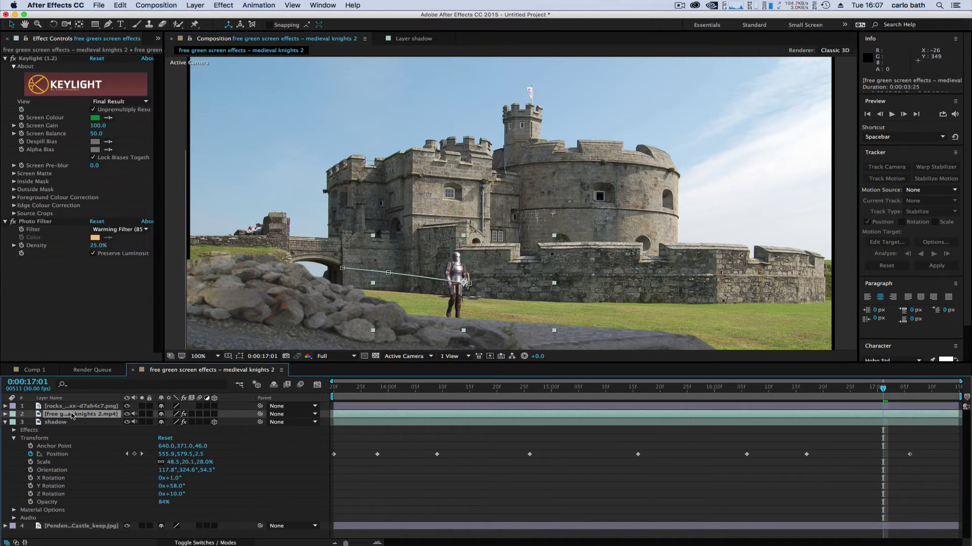
{"action": "left_click", "coordinate": [53, 423]}
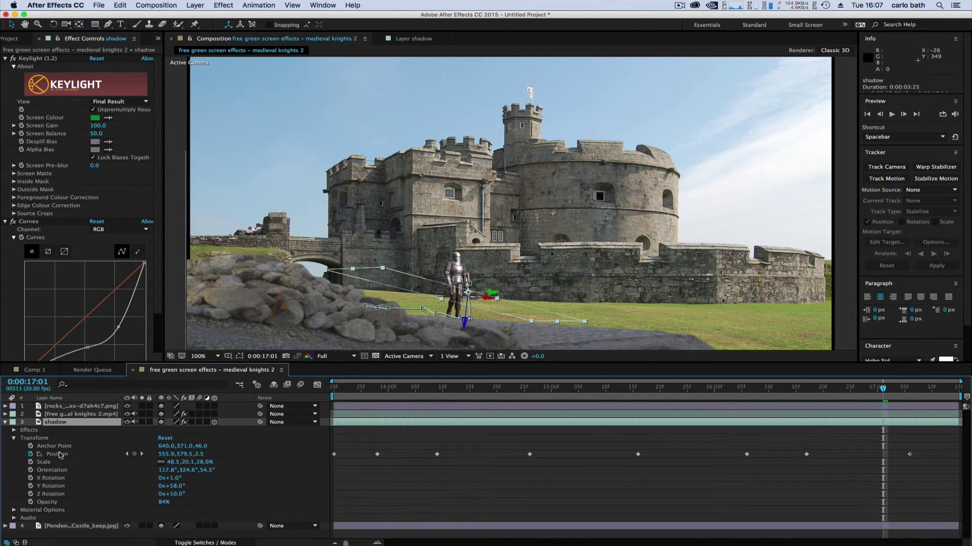
{"action": "left_click", "coordinate": [61, 526]}
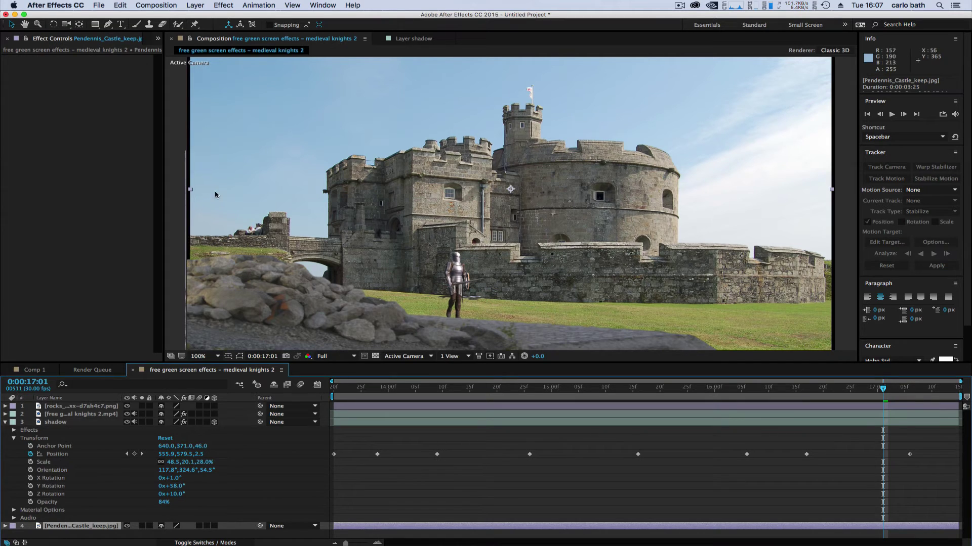
{"action": "left_click_drag", "start_coordinate": [190, 192], "coordinate": [184, 192]}
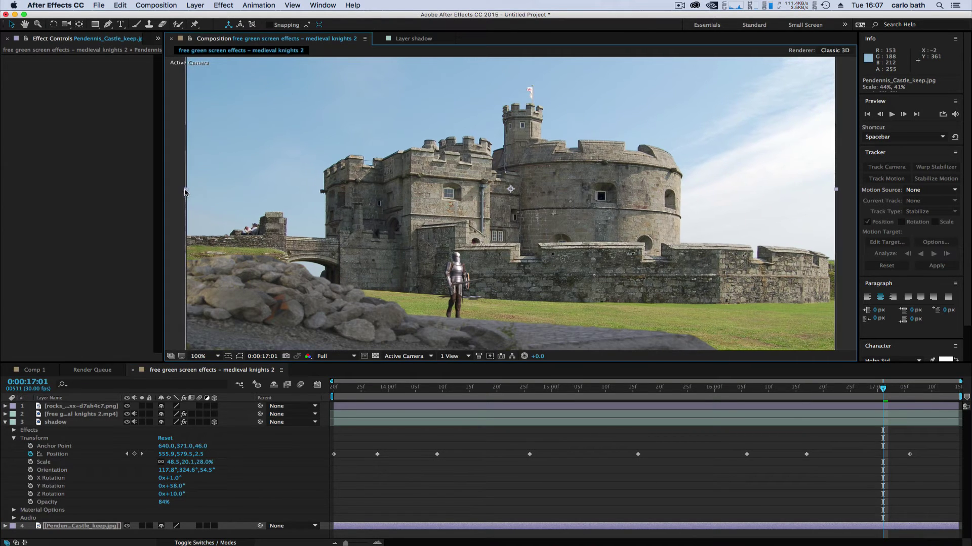
{"action": "left_click", "coordinate": [891, 115]}
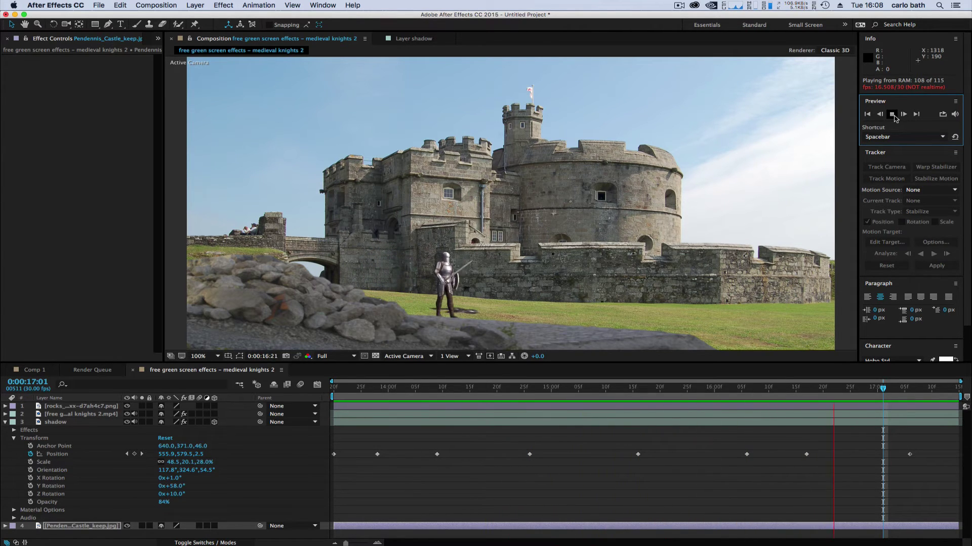
{"action": "left_click", "coordinate": [891, 115]}
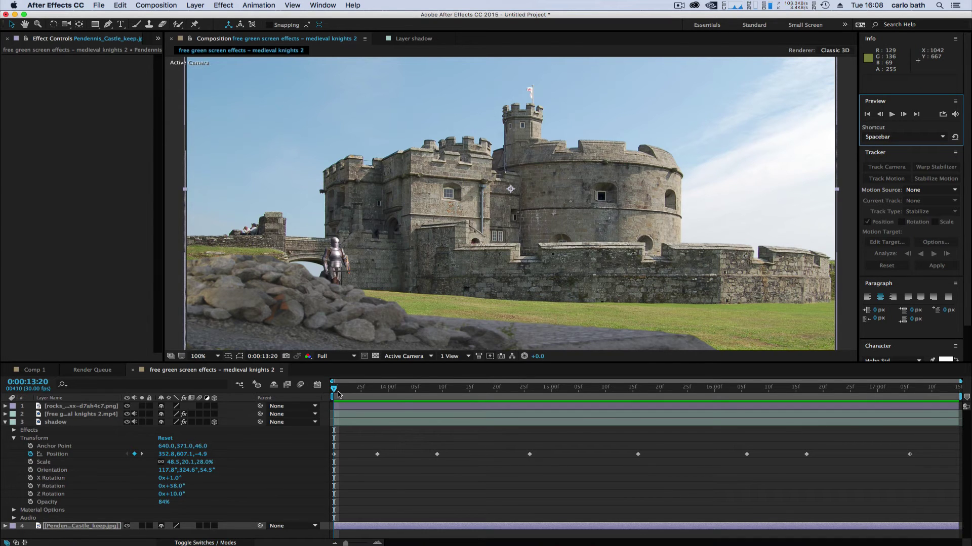
- At 0:00:16:05, collapse the shadow layer's properties and duplicate the keyed knight layer three times
{"action": "left_click_drag", "start_coordinate": [347, 396], "coordinate": [741, 405]}
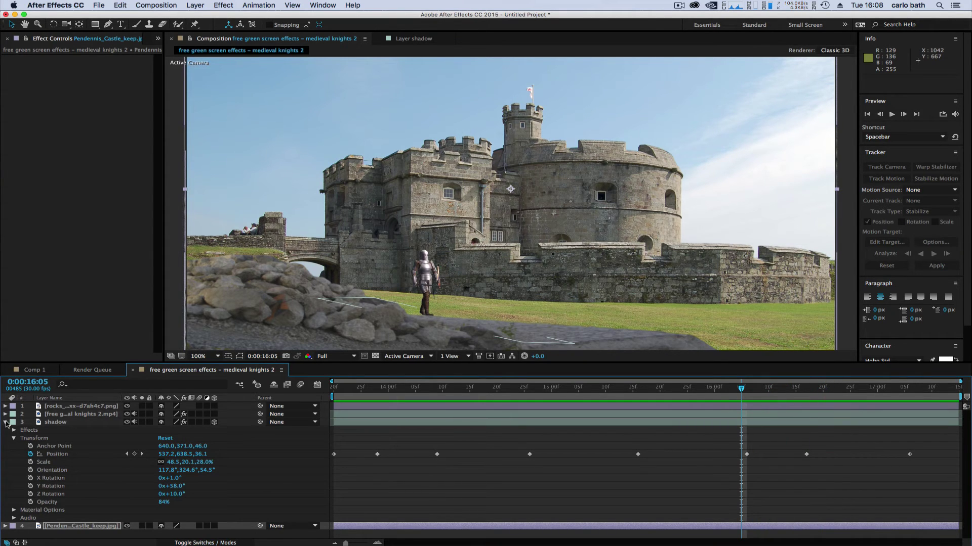
{"action": "left_click", "coordinate": [6, 422]}
{"action": "left_click", "coordinate": [76, 414]}
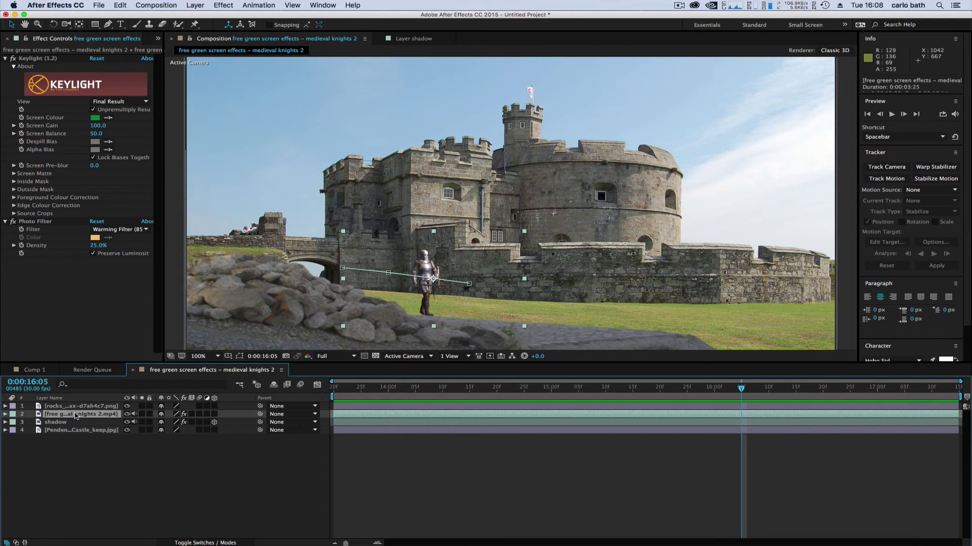
{"action": "key", "text": "ctrl+d"}
{"action": "key", "text": "ctrl+d"}
{"action": "key", "text": "ctrl+d"}
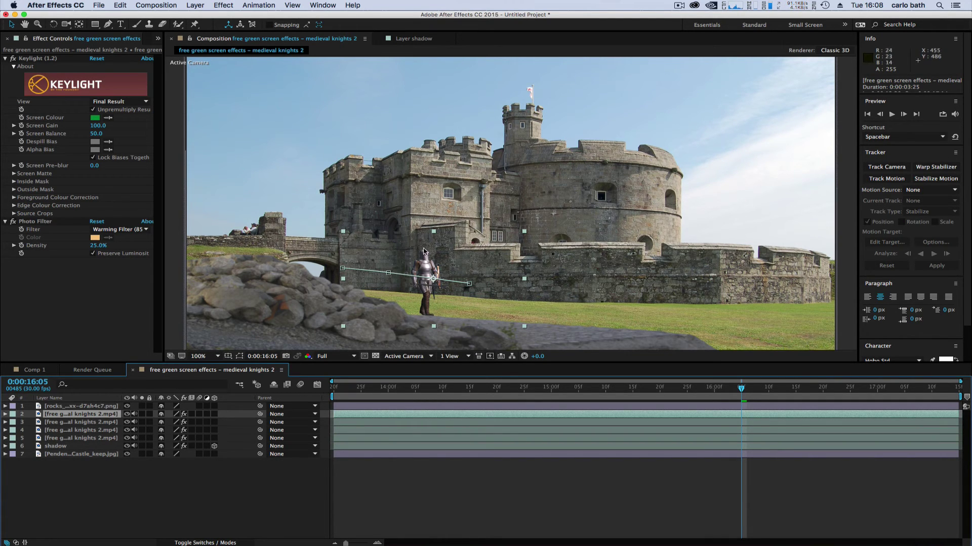
- Spread the three knight copies across the grass at about 645, 570; 959, 602; and 796, 582
{"action": "left_click_drag", "start_coordinate": [433, 270], "coordinate": [505, 279]}
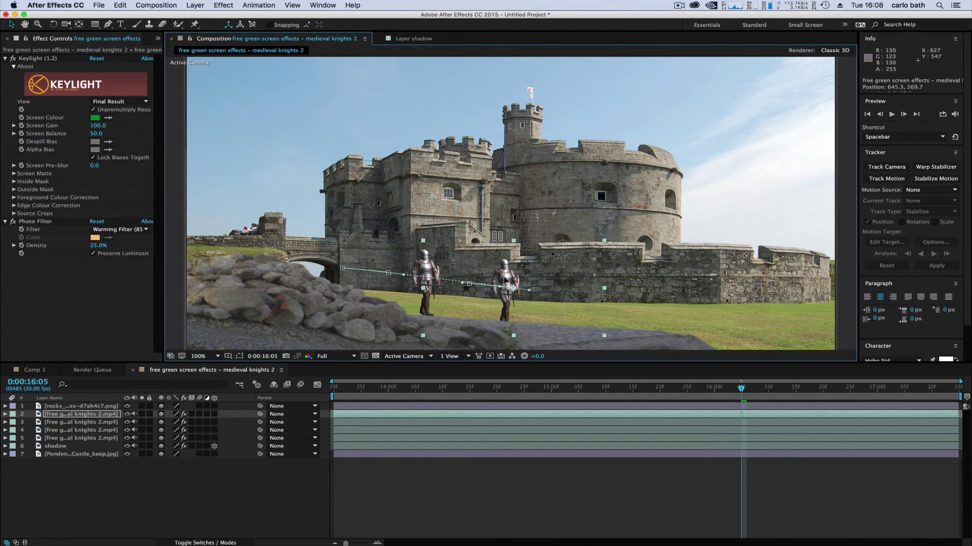
{"action": "left_click", "coordinate": [61, 424]}
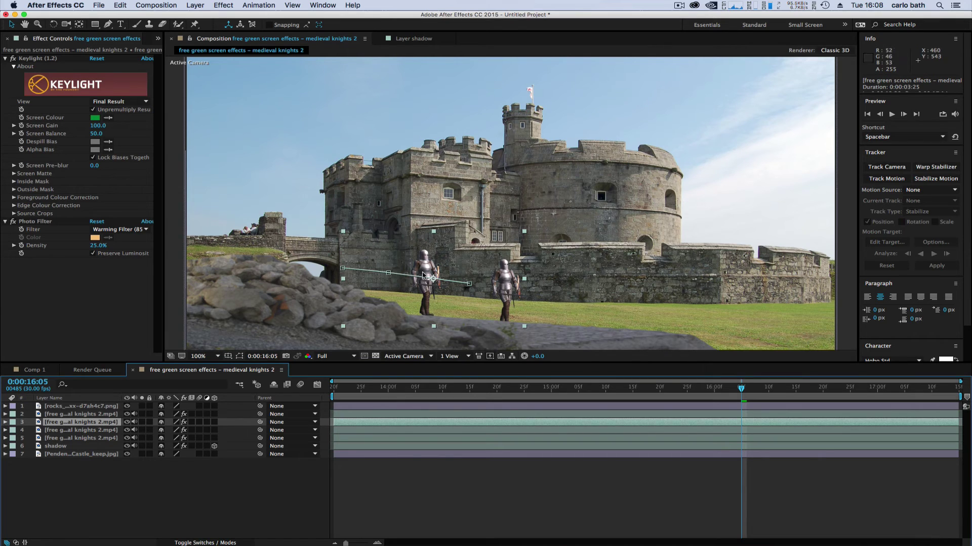
{"action": "left_click_drag", "start_coordinate": [424, 276], "coordinate": [663, 296]}
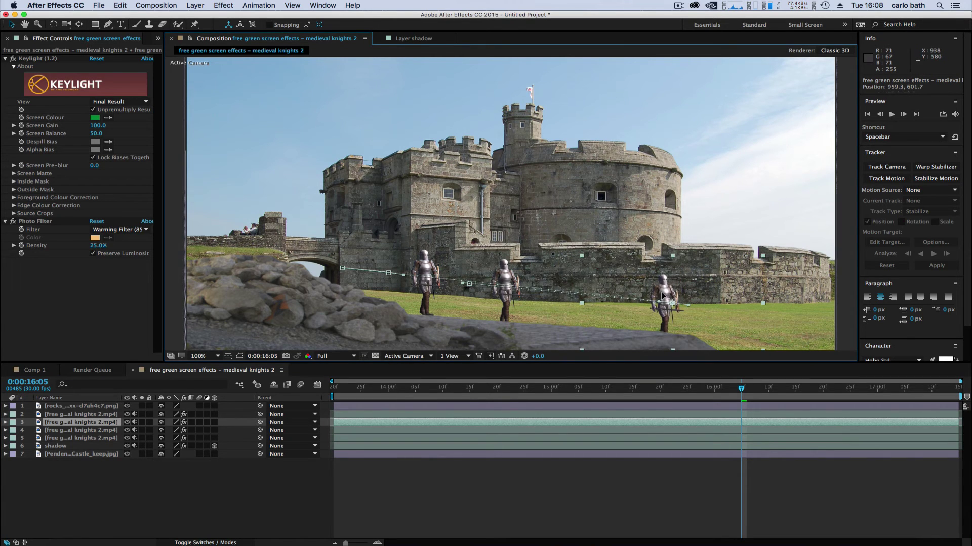
{"action": "left_click", "coordinate": [72, 431]}
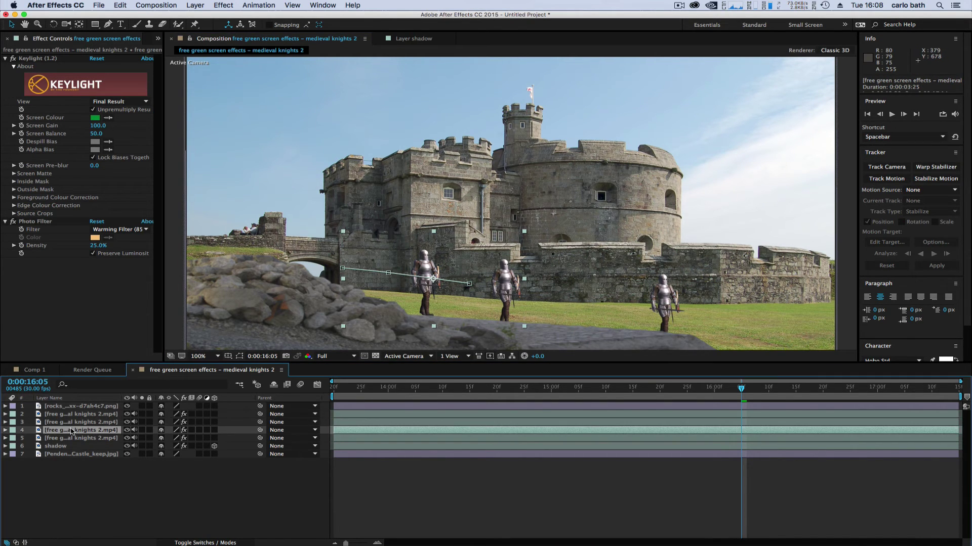
{"action": "left_click_drag", "start_coordinate": [448, 274], "coordinate": [585, 287]}
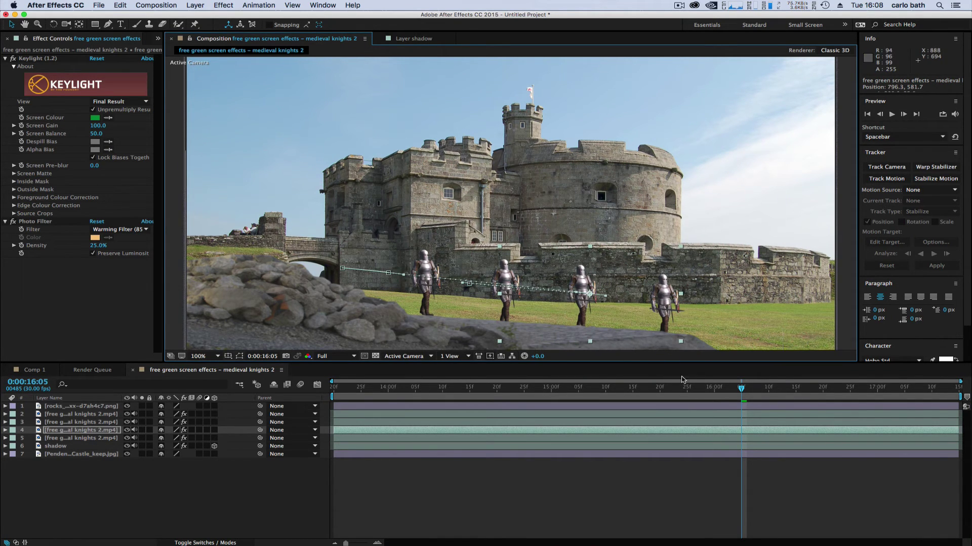
- Review the four knights' walk by scrubbing between 0:00:15:20 and 0:00:17:06 and previewing the composition
{"action": "left_click_drag", "start_coordinate": [742, 389], "coordinate": [659, 402]}
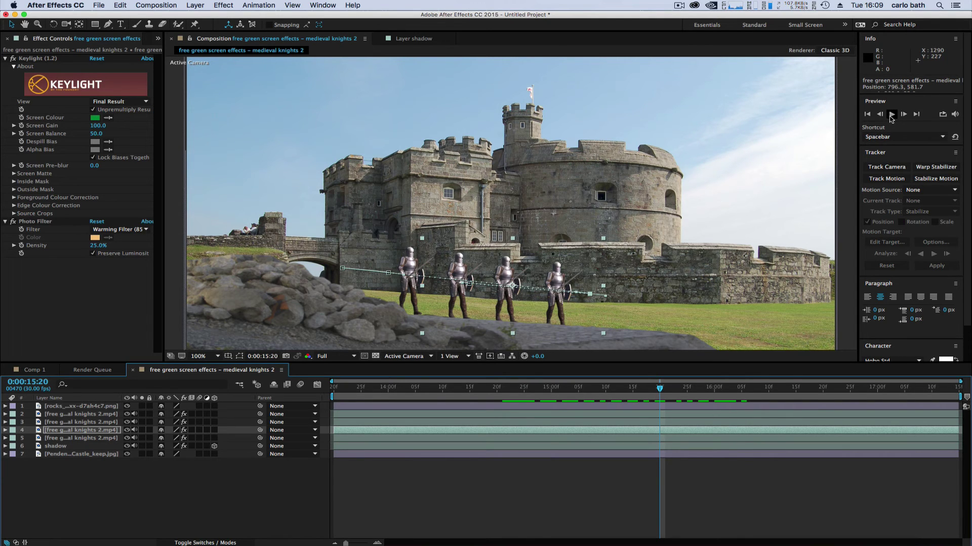
{"action": "left_click", "coordinate": [892, 116]}
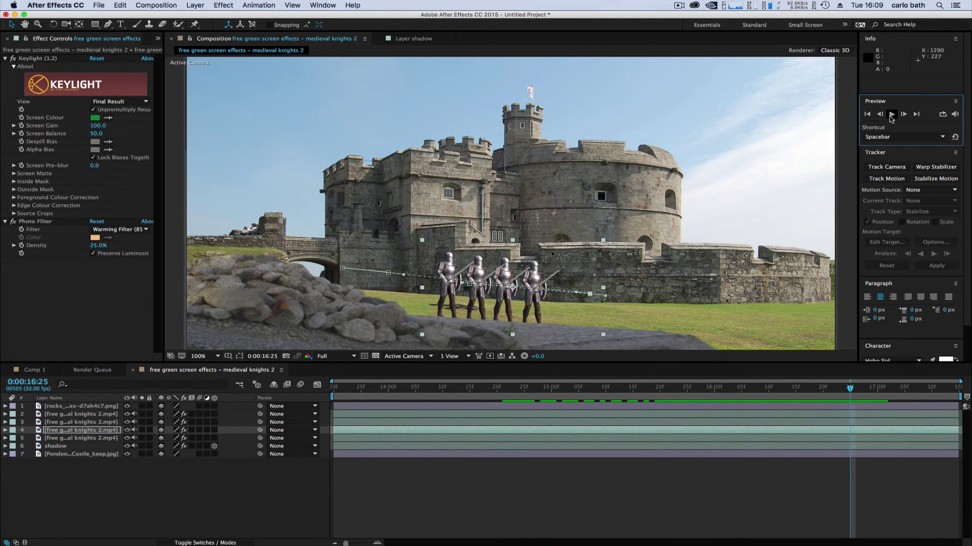
{"action": "left_click", "coordinate": [891, 117]}
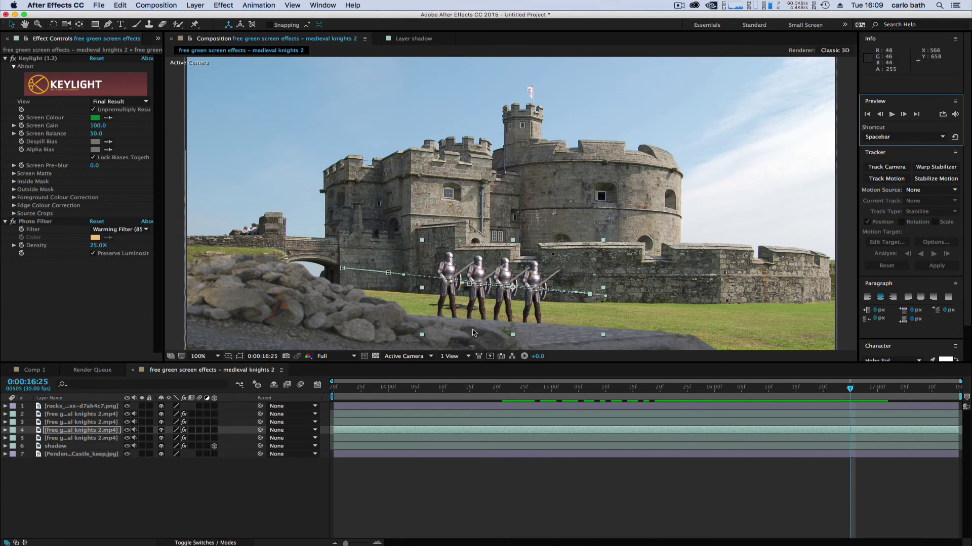
{"action": "left_click_drag", "start_coordinate": [849, 393], "coordinate": [910, 388]}
{"action": "left_click", "coordinate": [889, 114]}
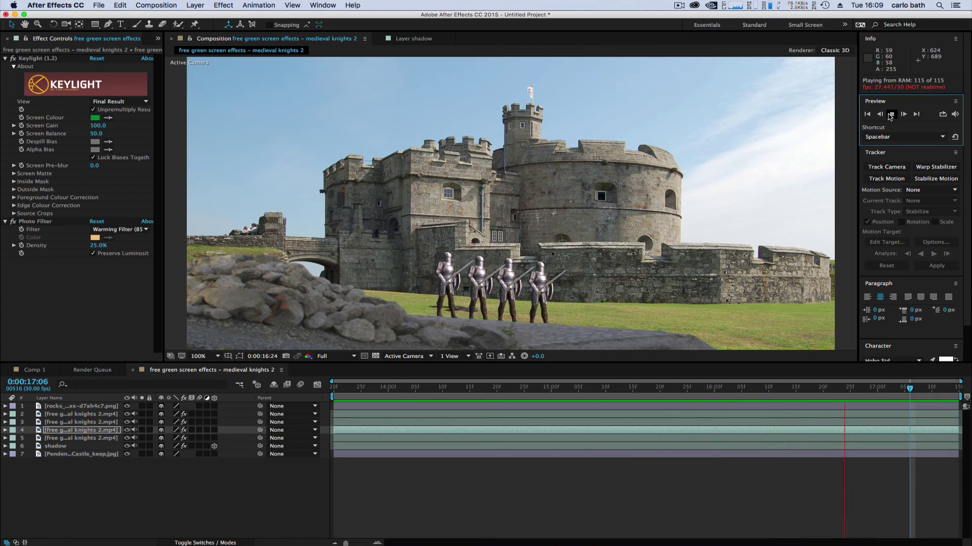
{"action": "left_click", "coordinate": [889, 115]}
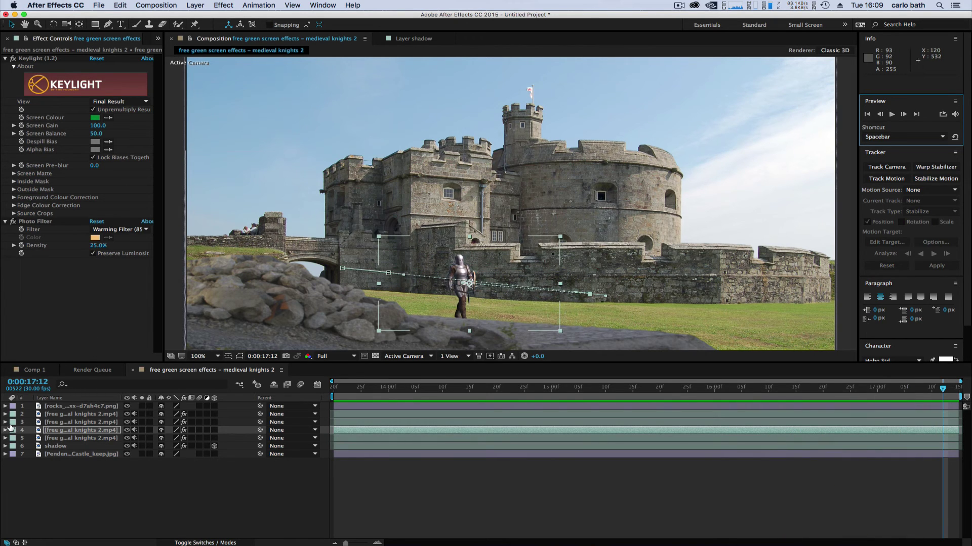
- Hide the three duplicate knight layers and replay the single knight's walk from 0:00:13:20
{"action": "left_click", "coordinate": [127, 414]}
{"action": "left_click", "coordinate": [127, 422]}
{"action": "left_click", "coordinate": [127, 439]}
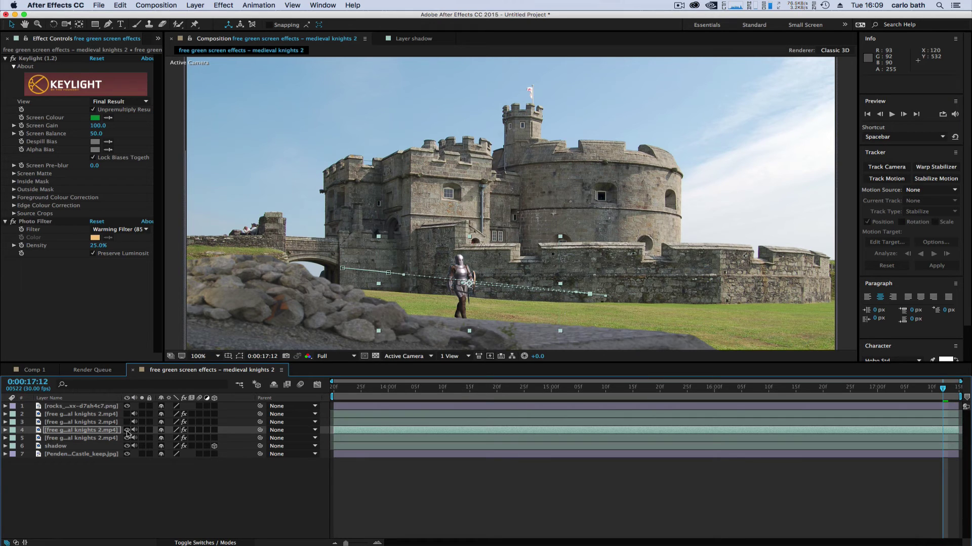
{"action": "left_click", "coordinate": [127, 431]}
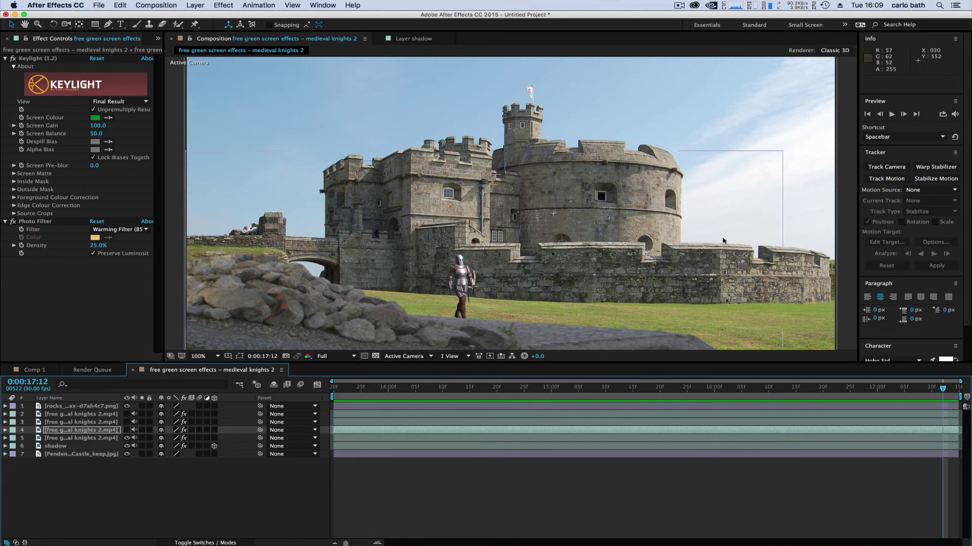
{"action": "left_click", "coordinate": [336, 394]}
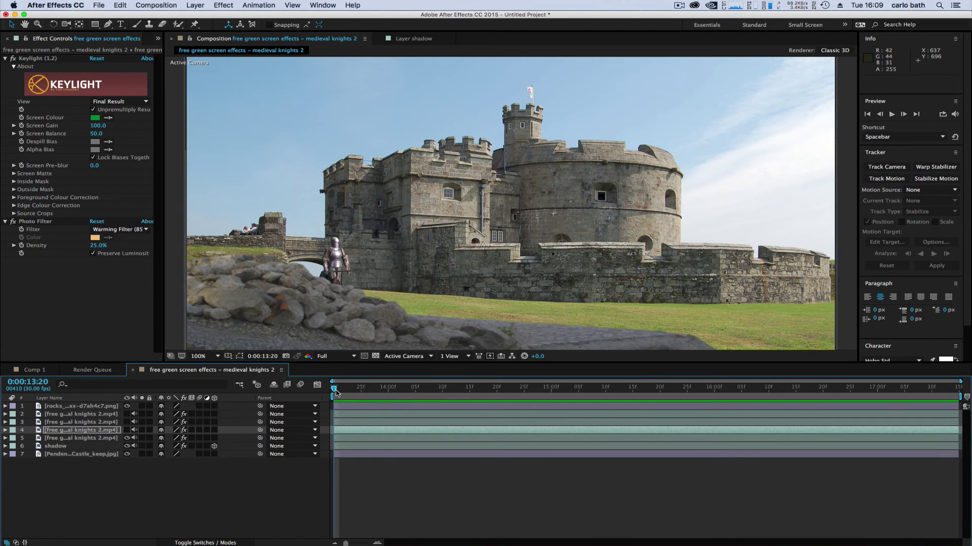
{"action": "key", "text": "space"}
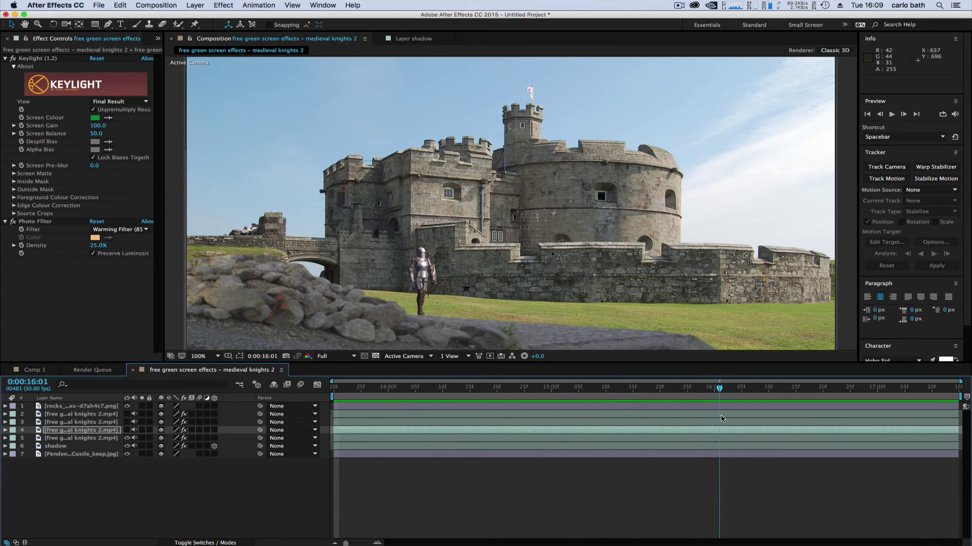
- At 0:00:15:10, create an adjustment layer and place it above the rocks layer as the topmost layer
{"action": "left_click", "coordinate": [605, 393]}
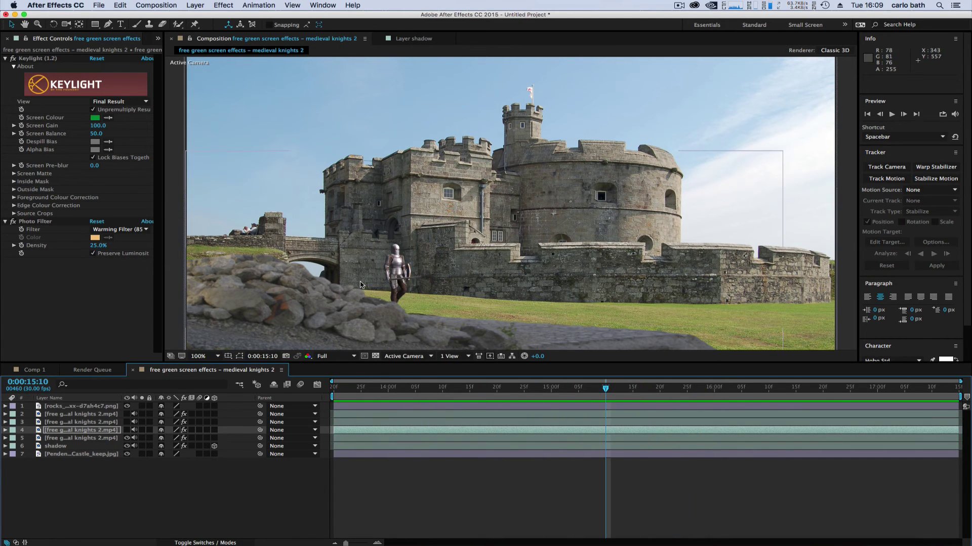
{"action": "right_click", "coordinate": [98, 472]}
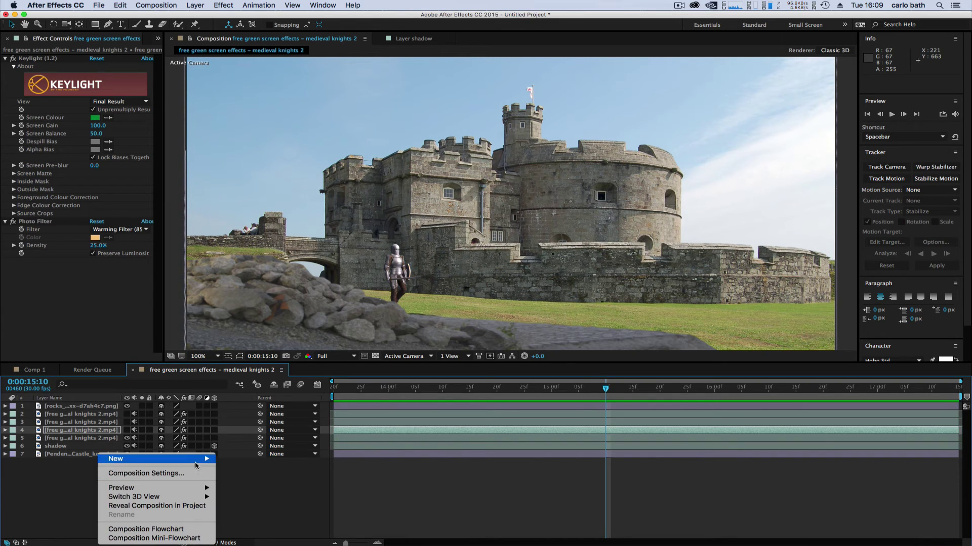
{"action": "mouse_move", "coordinate": [204, 459]}
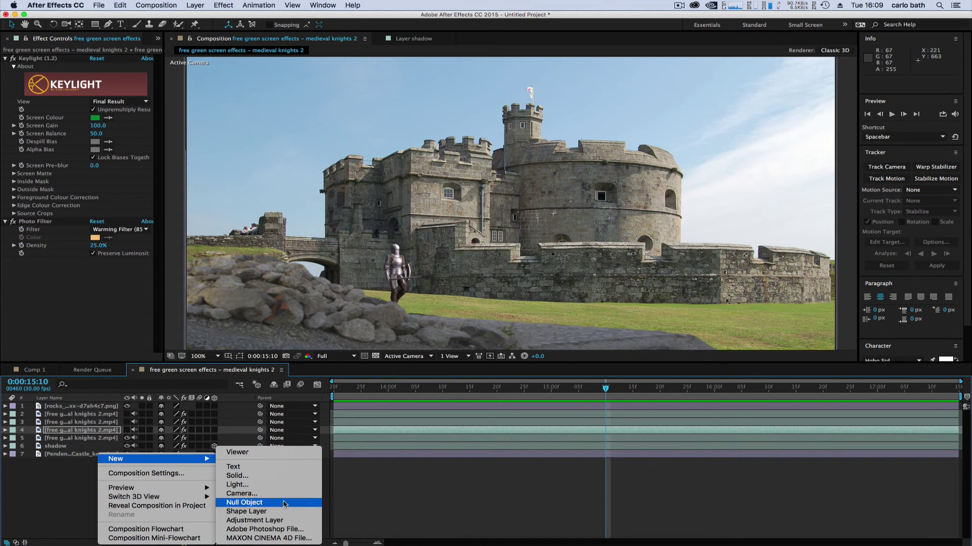
{"action": "left_click", "coordinate": [251, 520]}
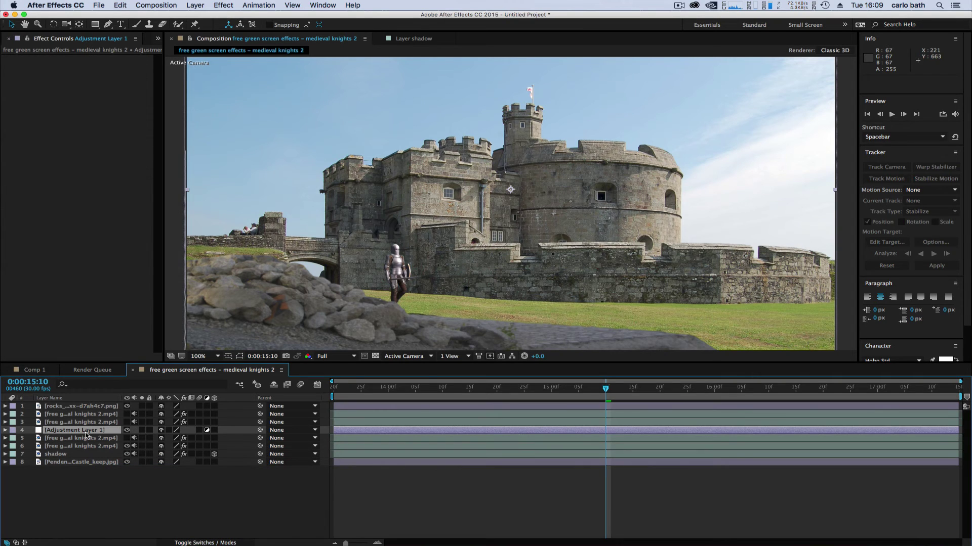
{"action": "left_click_drag", "start_coordinate": [86, 434], "coordinate": [82, 406]}
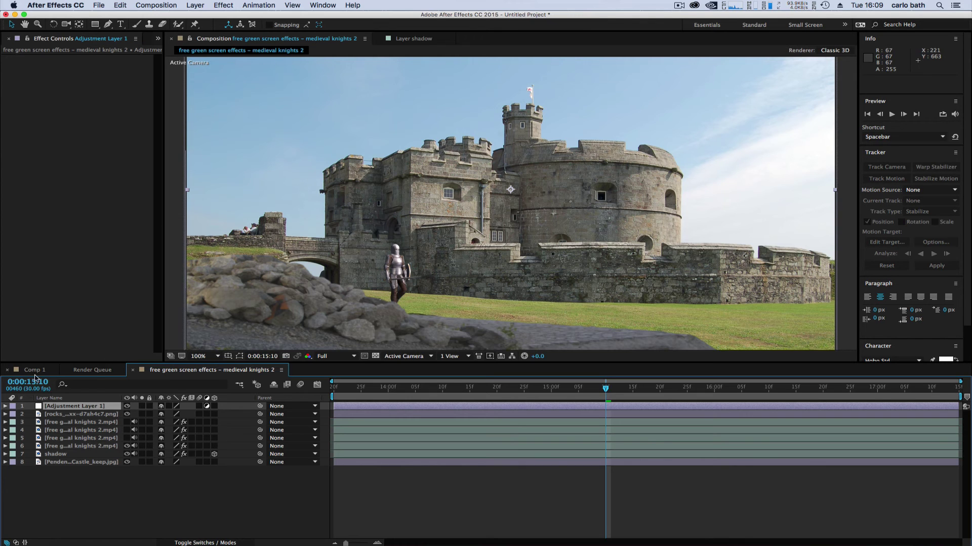
- Add an elliptical mask filling the whole frame to the adjustment layer
{"action": "left_click", "coordinate": [52, 411]}
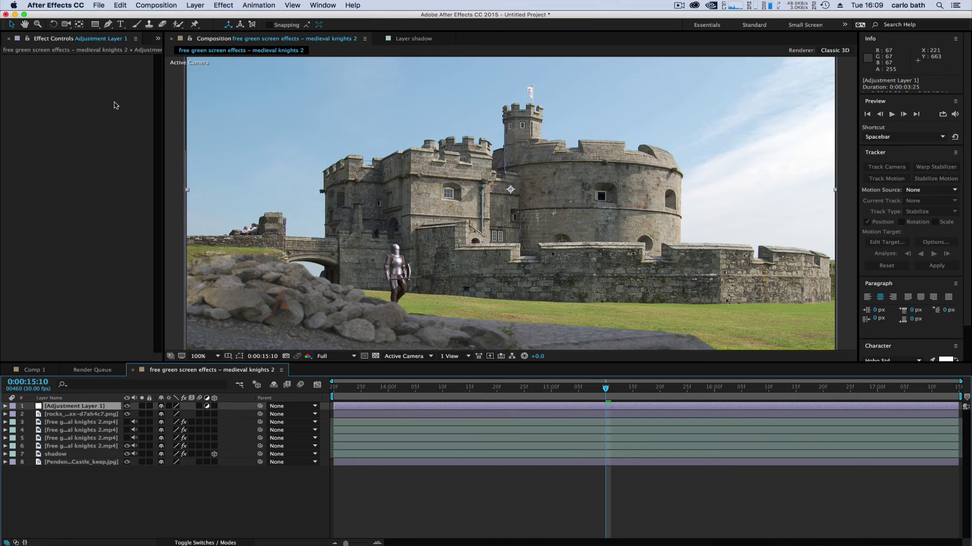
{"action": "left_click", "coordinate": [95, 27]}
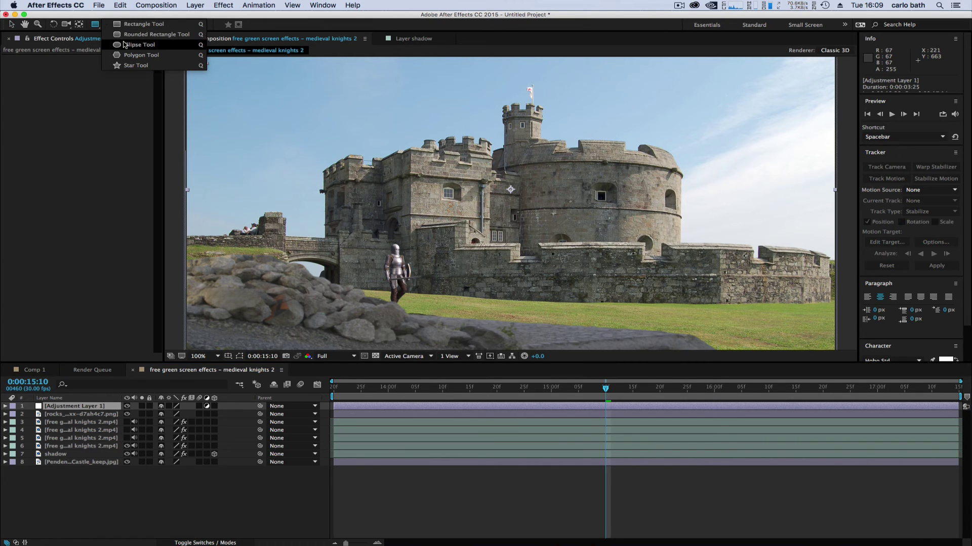
{"action": "left_click", "coordinate": [125, 45]}
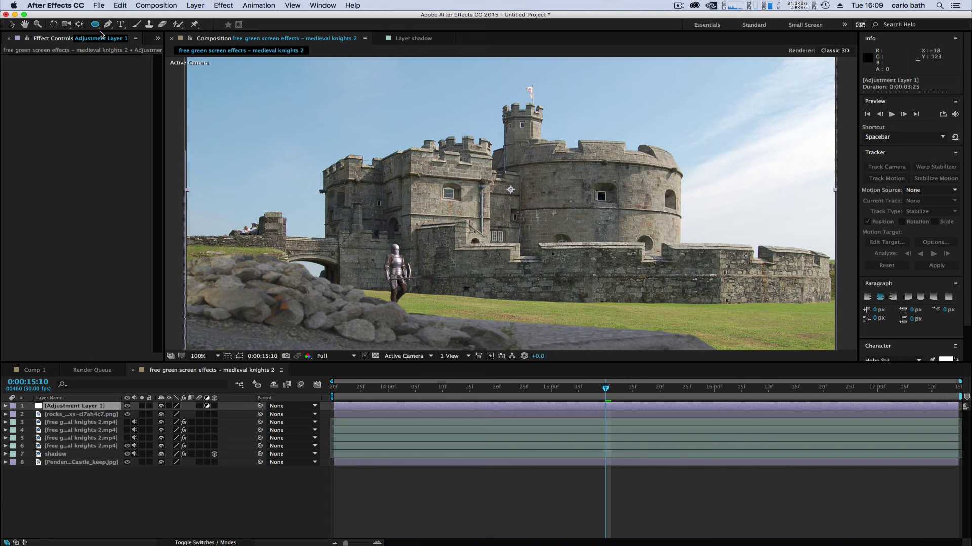
{"action": "double_click", "coordinate": [95, 24]}
{"action": "key", "text": "v"}
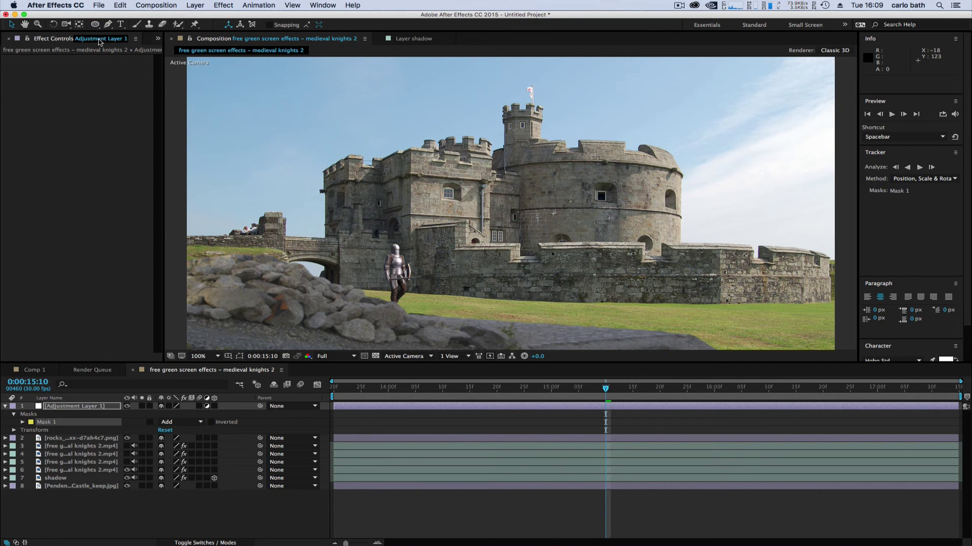
{"action": "scroll", "coordinate": [397, 242], "scroll_direction": "up", "scroll_amount": 2}
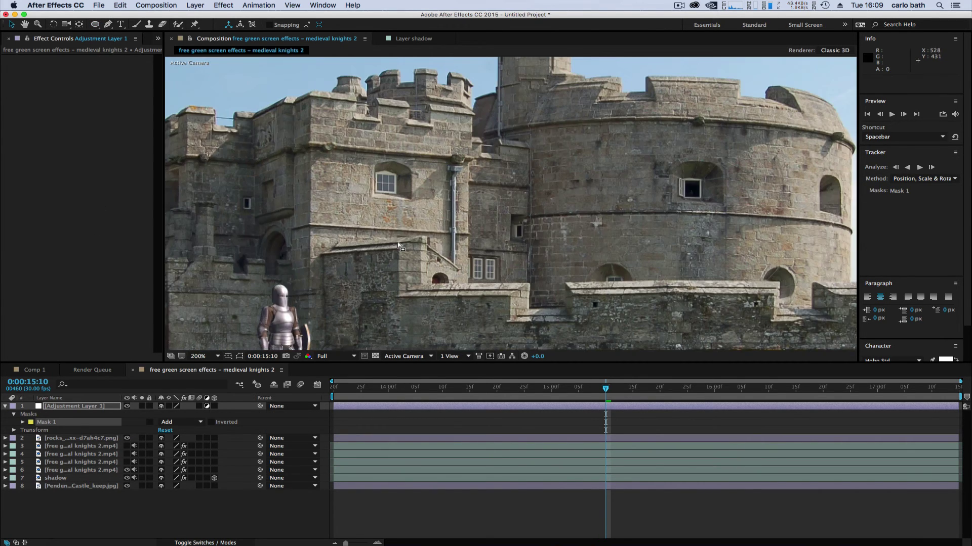
{"action": "scroll", "coordinate": [396, 242], "scroll_direction": "down", "scroll_amount": 4}
{"action": "scroll", "coordinate": [397, 242], "scroll_direction": "up", "scroll_amount": 2}
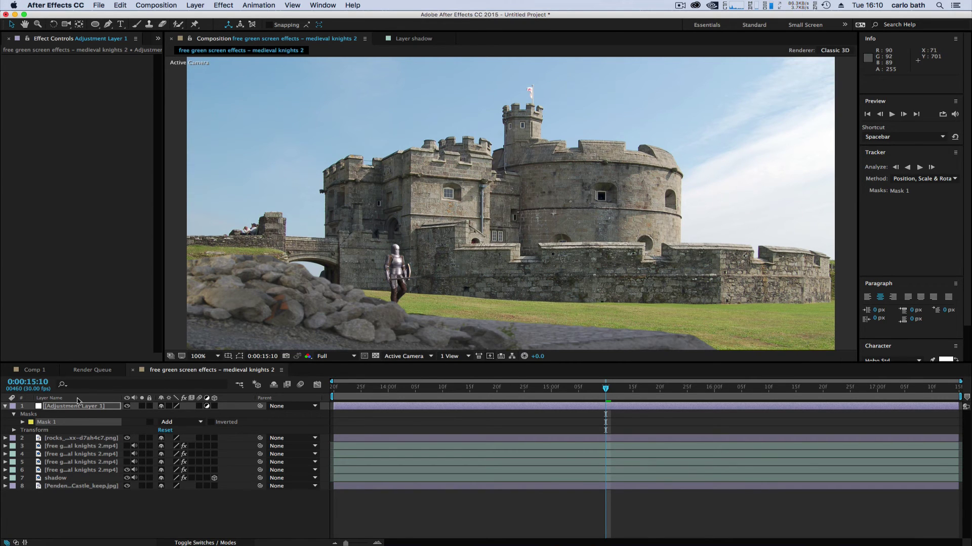
- Try the adjustment layer below the castle and directly above it, then return it to the top of the stack
{"action": "left_click_drag", "start_coordinate": [75, 406], "coordinate": [72, 504]}
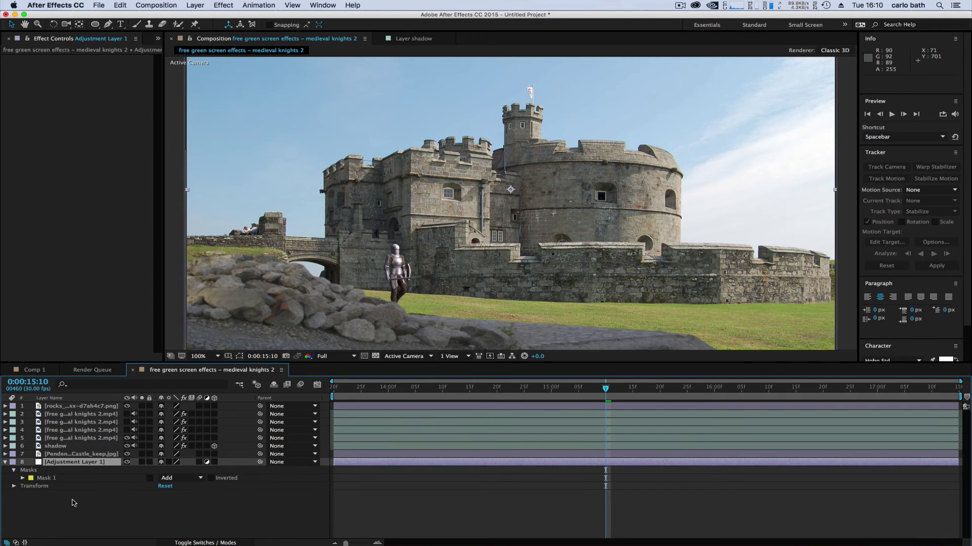
{"action": "left_click_drag", "start_coordinate": [70, 462], "coordinate": [70, 453]}
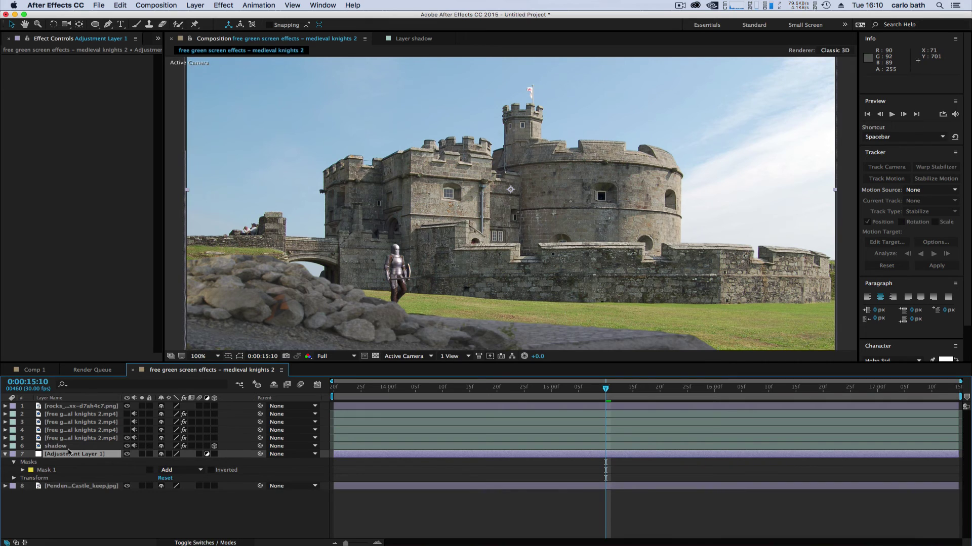
{"action": "left_click", "coordinate": [5, 454]}
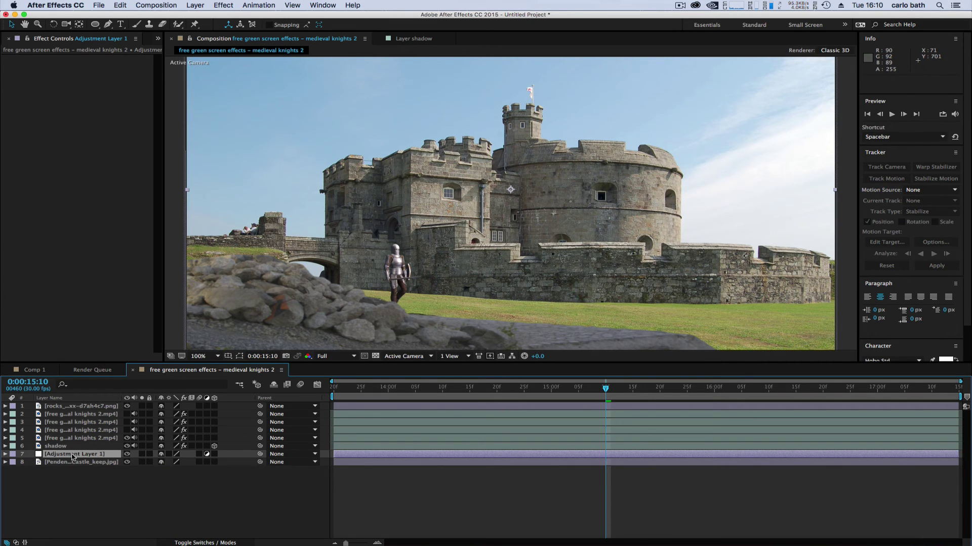
{"action": "left_click_drag", "start_coordinate": [73, 457], "coordinate": [76, 405]}
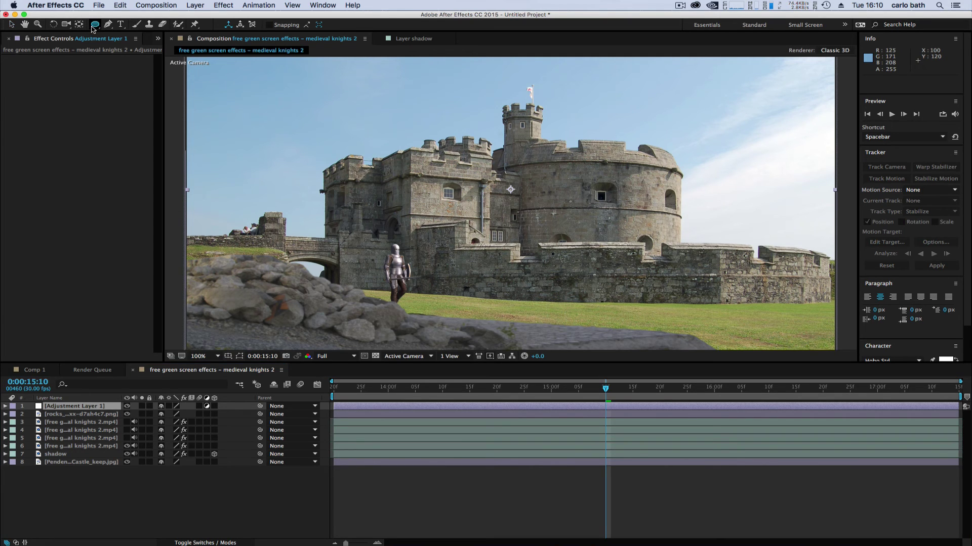
- Try drawing a small second elliptical mask in the sky above the castle and undo the new ellipse
{"action": "left_click_drag", "start_coordinate": [95, 24], "coordinate": [122, 45]}
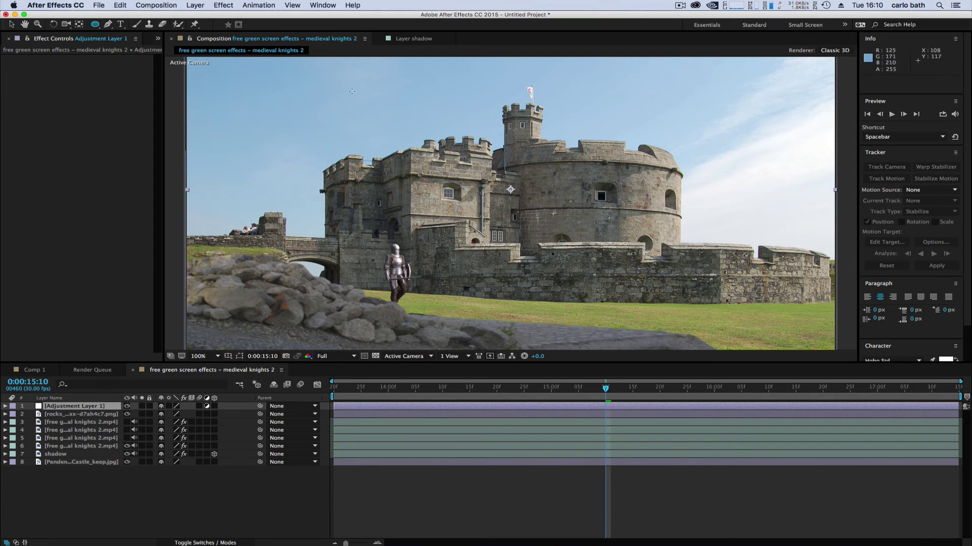
{"action": "left_click", "coordinate": [508, 58]}
{"action": "left_click_drag", "start_coordinate": [506, 59], "coordinate": [482, 97]}
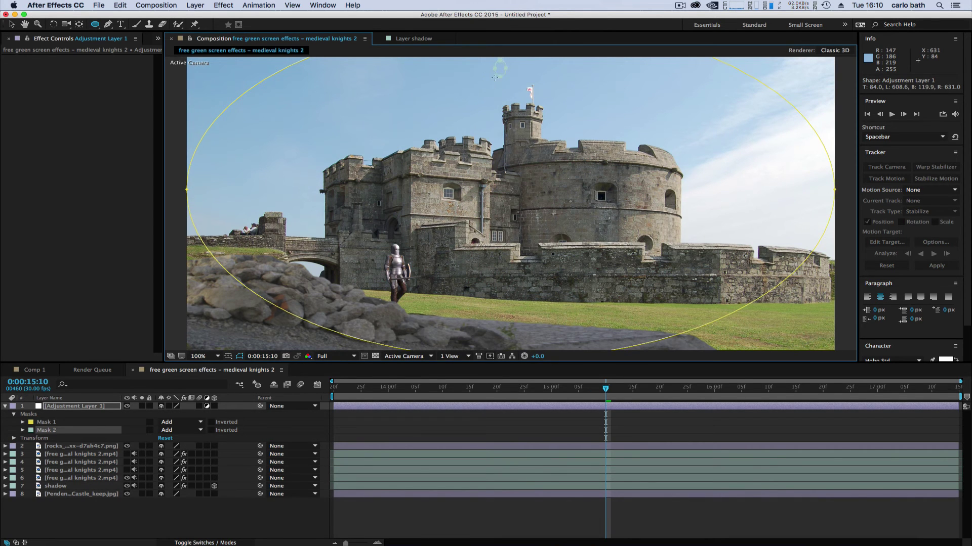
{"action": "left_click", "coordinate": [123, 6]}
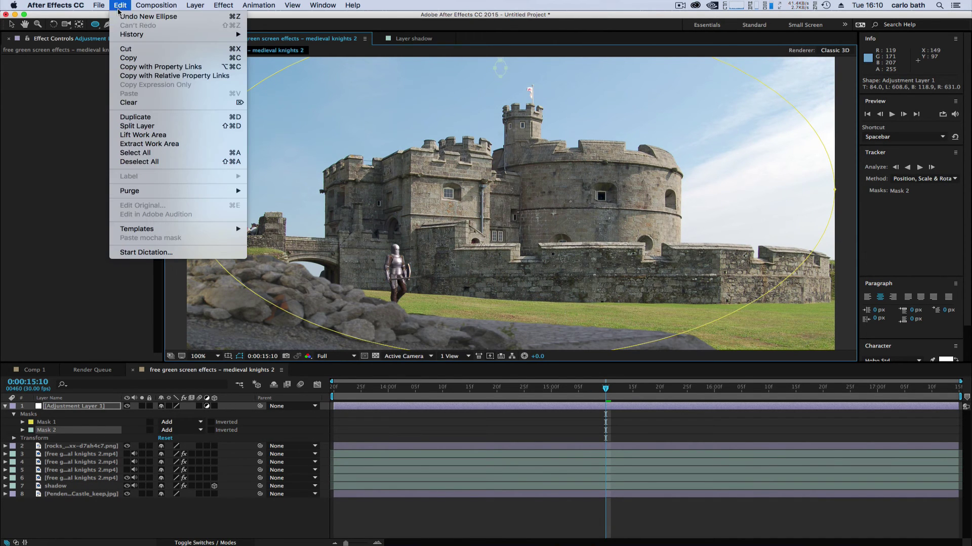
{"action": "left_click", "coordinate": [120, 16]}
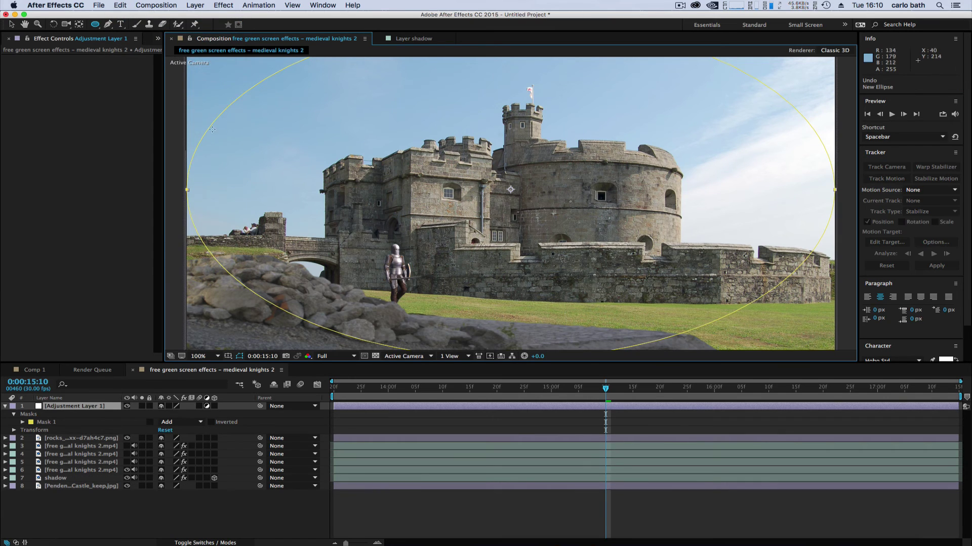
- Move the adjustment layer with its ellipse mask to about 612, 379
{"action": "left_click", "coordinate": [10, 24]}
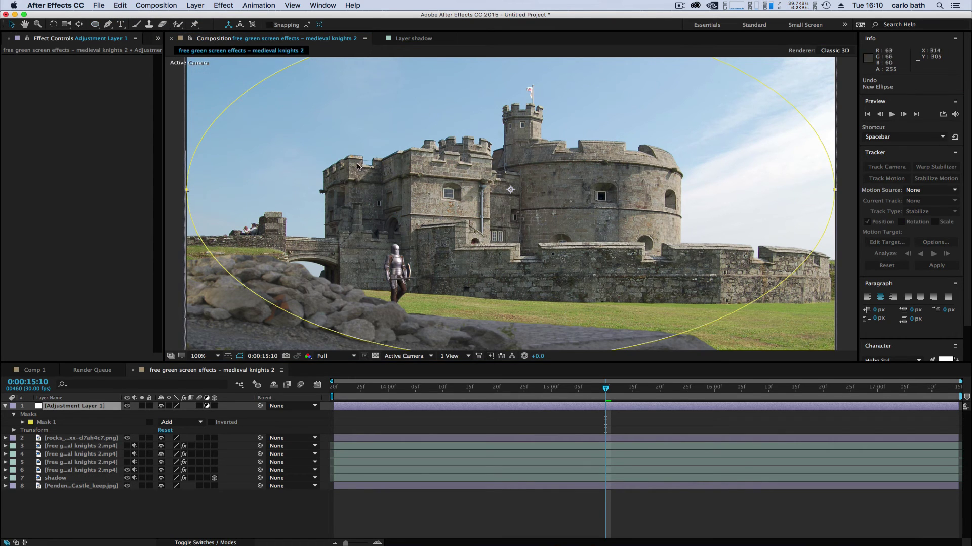
{"action": "left_click_drag", "start_coordinate": [512, 197], "coordinate": [497, 205]}
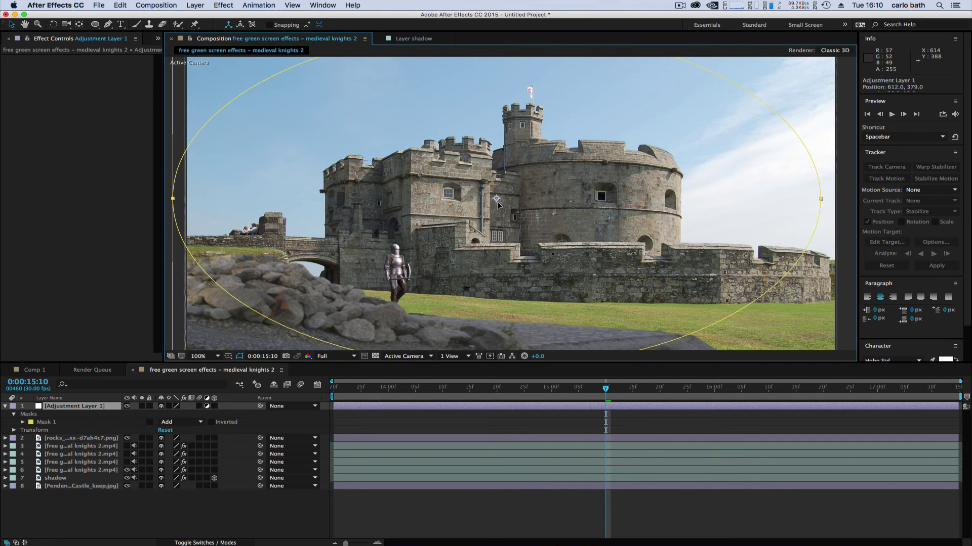
- Apply the Hue/Saturation effect to the adjustment layer and set its Master Saturation to -63
{"action": "left_click", "coordinate": [91, 409]}
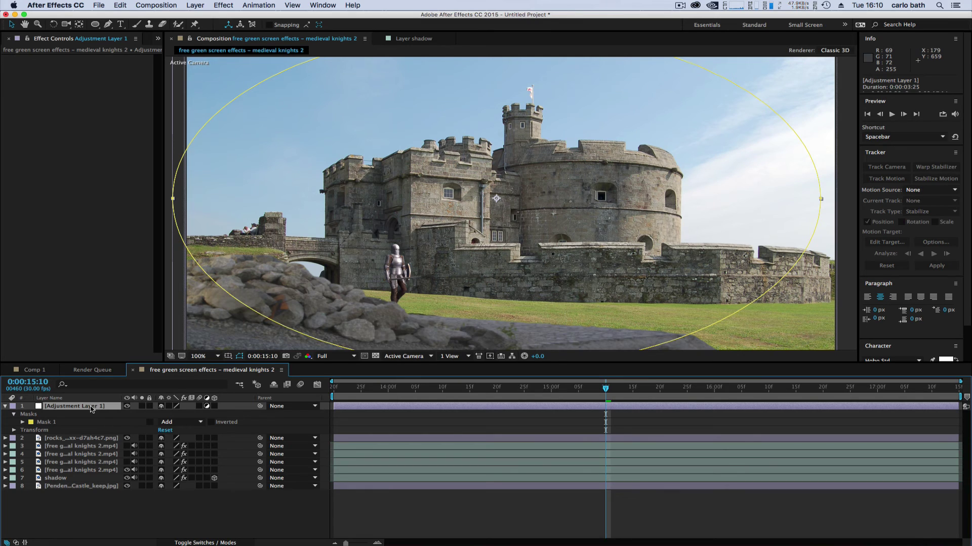
{"action": "right_click", "coordinate": [92, 409]}
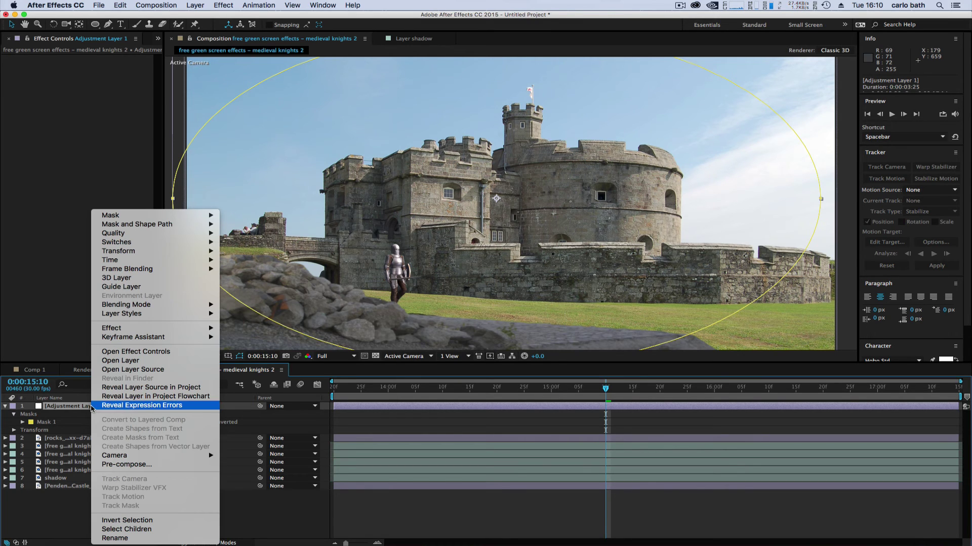
{"action": "left_click", "coordinate": [34, 530]}
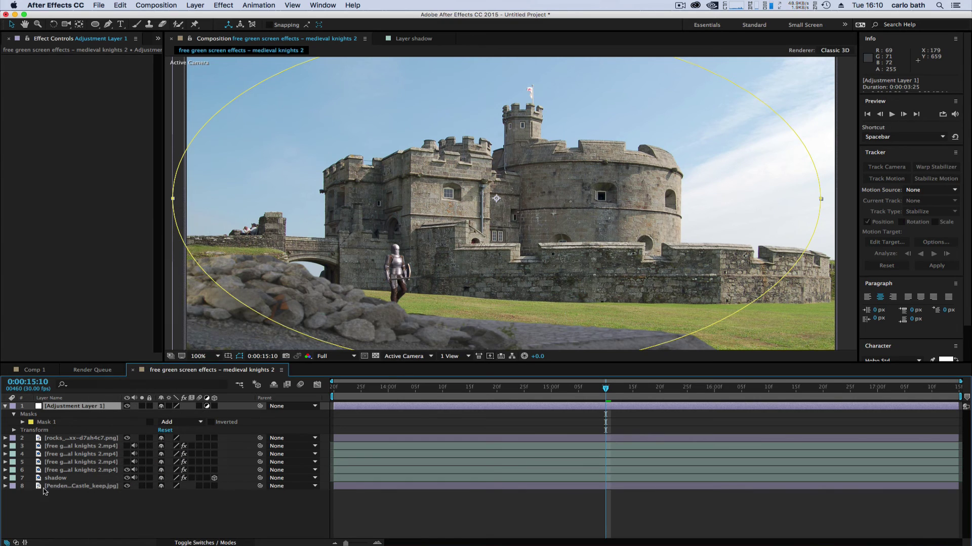
{"action": "right_click", "coordinate": [61, 408]}
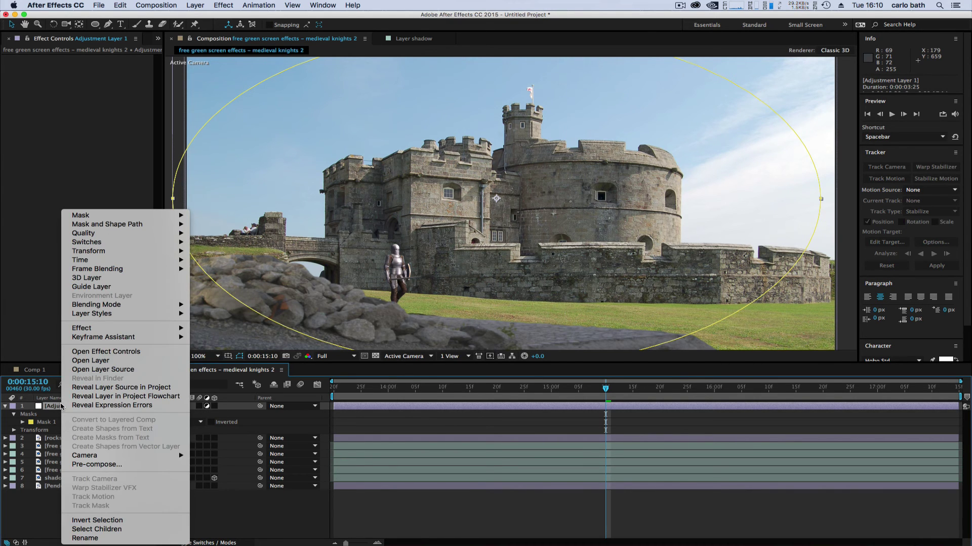
{"action": "mouse_move", "coordinate": [178, 328]}
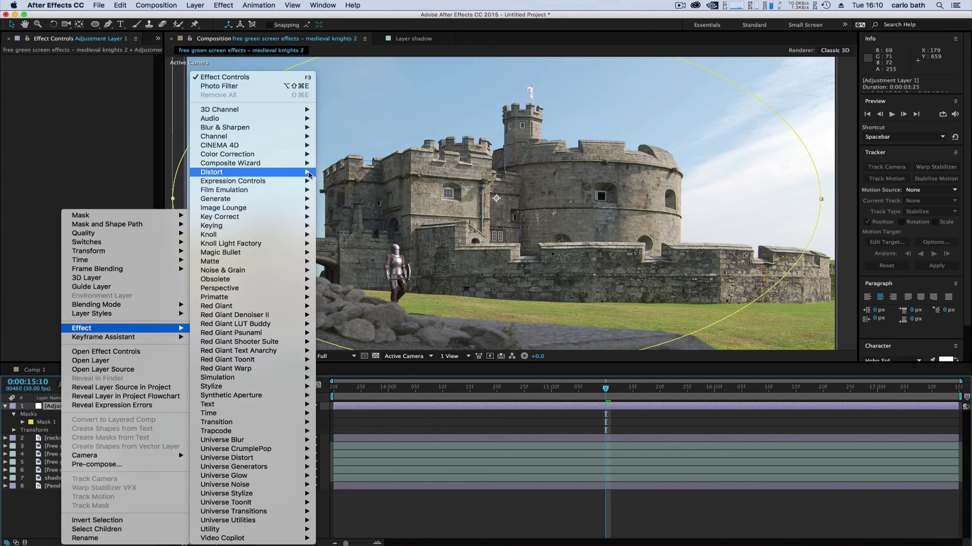
{"action": "mouse_move", "coordinate": [301, 154]}
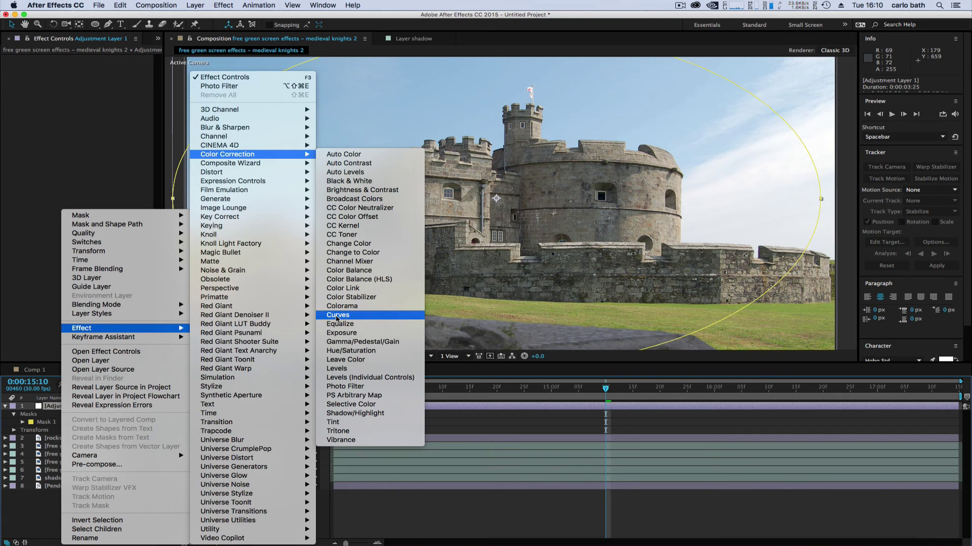
{"action": "left_click", "coordinate": [341, 352]}
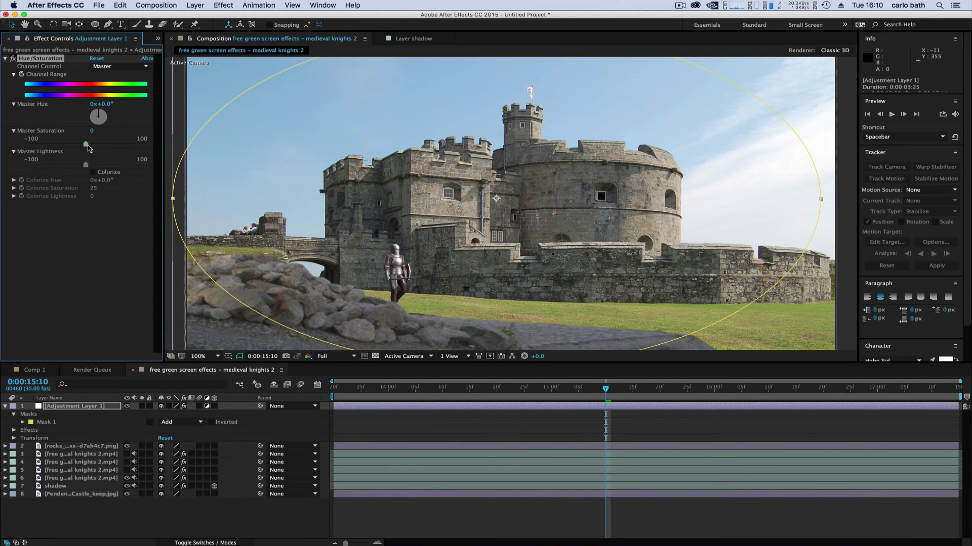
{"action": "left_click_drag", "start_coordinate": [86, 145], "coordinate": [79, 145]}
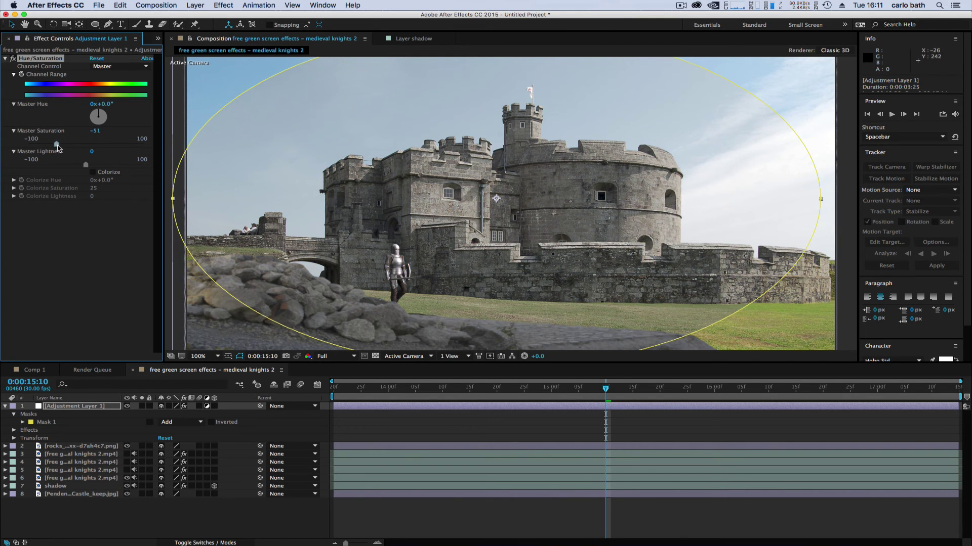
{"action": "left_click_drag", "start_coordinate": [51, 146], "coordinate": [50, 147]}
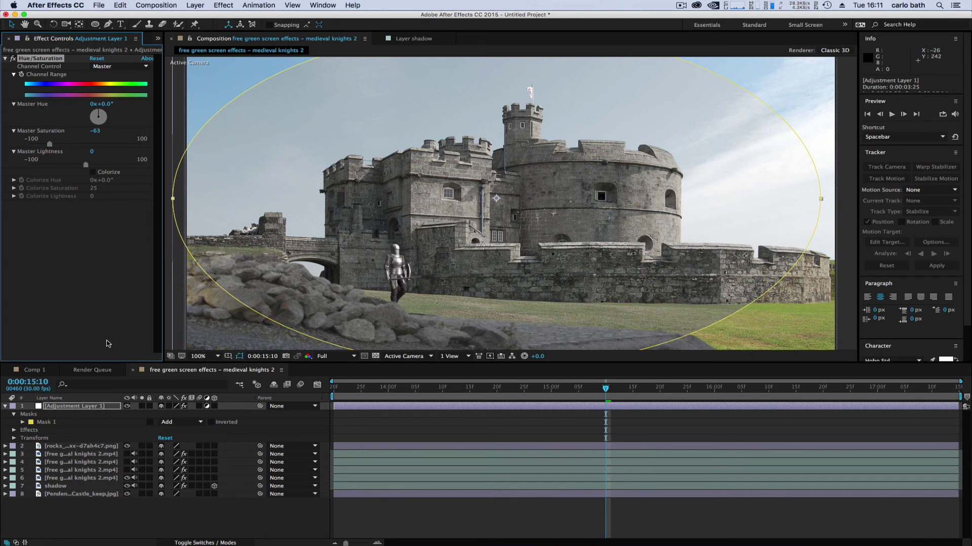
- Invert the adjustment layer's ellipse mask and set its Mask Feather to 143 pixels
{"action": "left_click", "coordinate": [214, 423]}
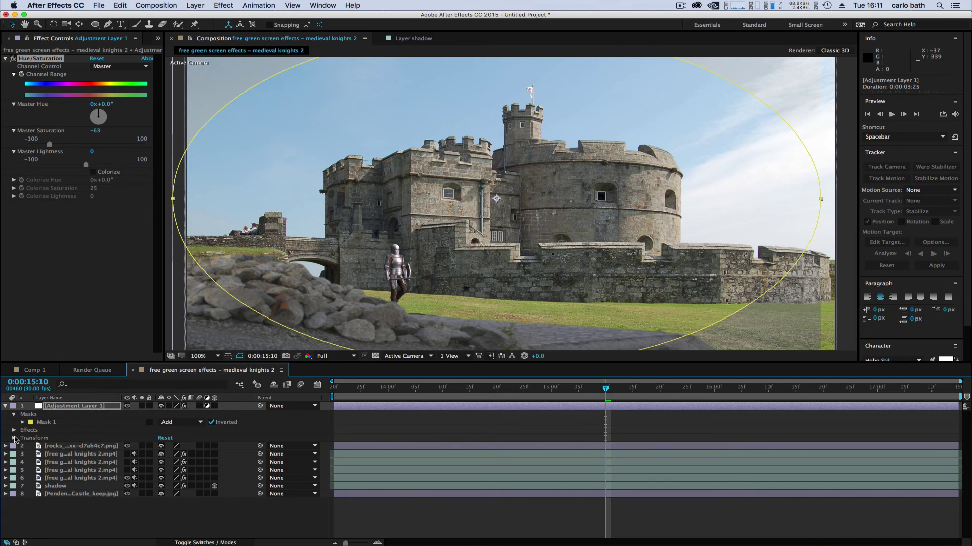
{"action": "left_click", "coordinate": [23, 423]}
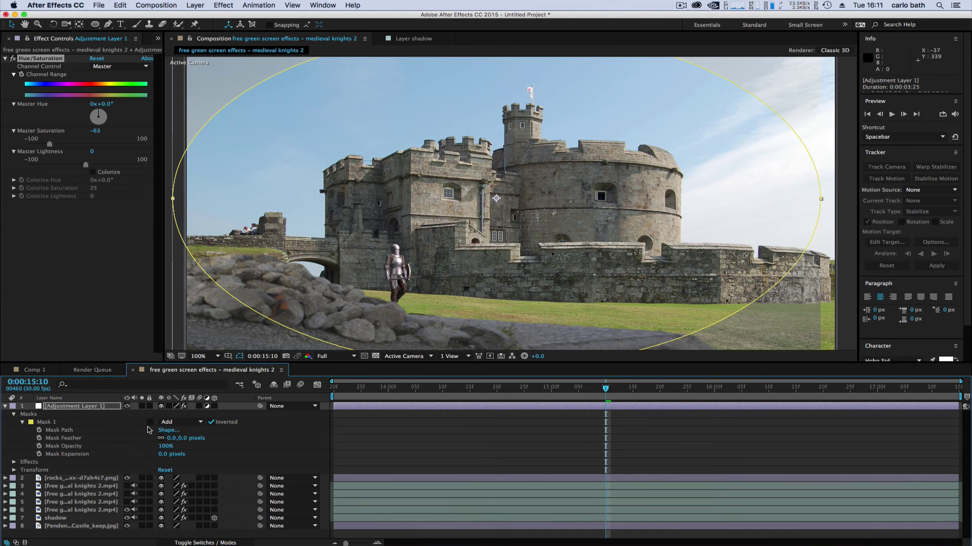
{"action": "left_click_drag", "start_coordinate": [184, 439], "coordinate": [246, 437]}
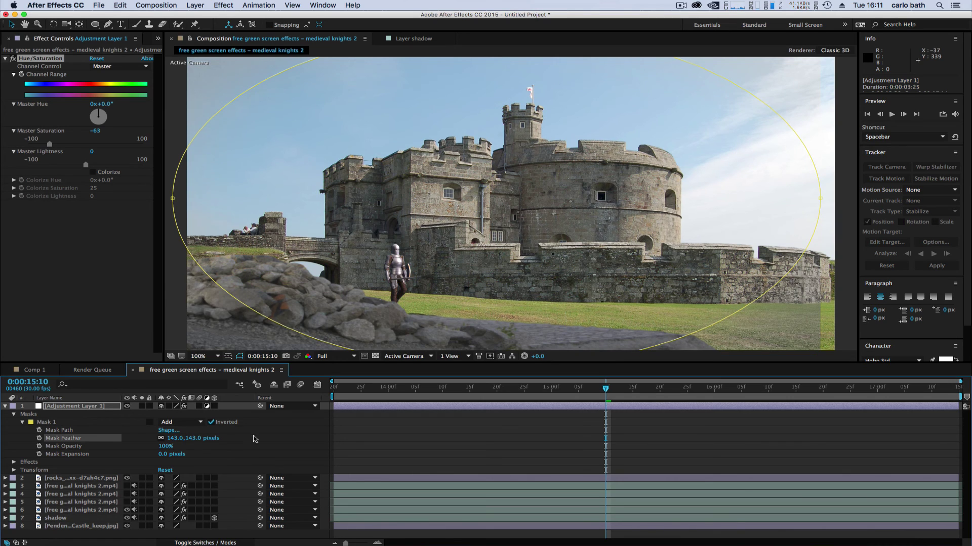
- Stretch the right side of the adjustment layer's ellipse mask outward by moving its vertex to about 1287, 381
{"action": "left_click", "coordinate": [319, 311]}
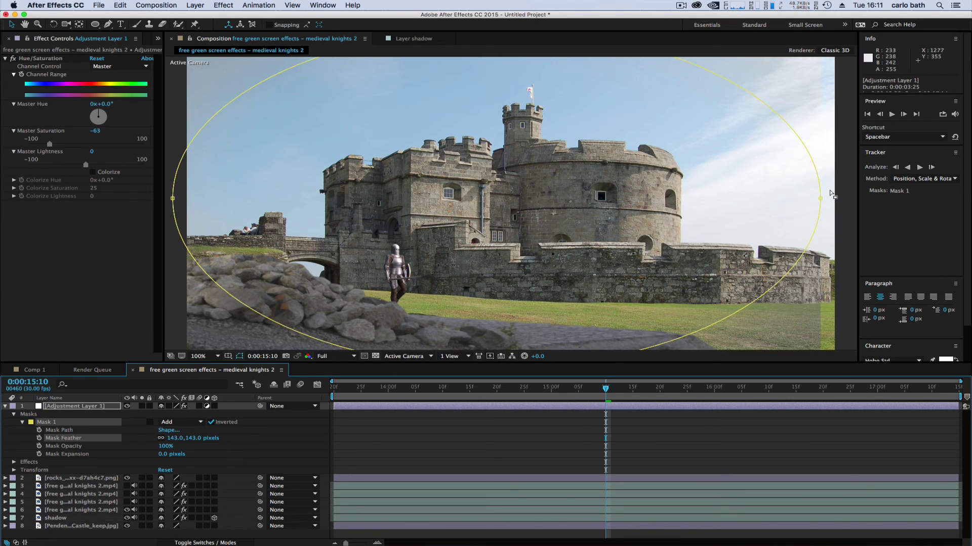
{"action": "left_click_drag", "start_coordinate": [821, 201], "coordinate": [840, 201]}
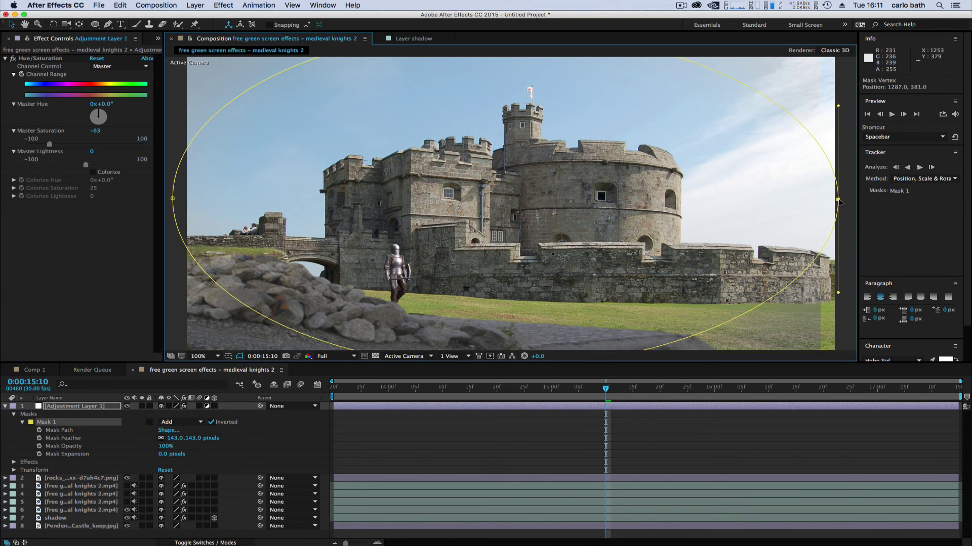
{"action": "left_click", "coordinate": [761, 225]}
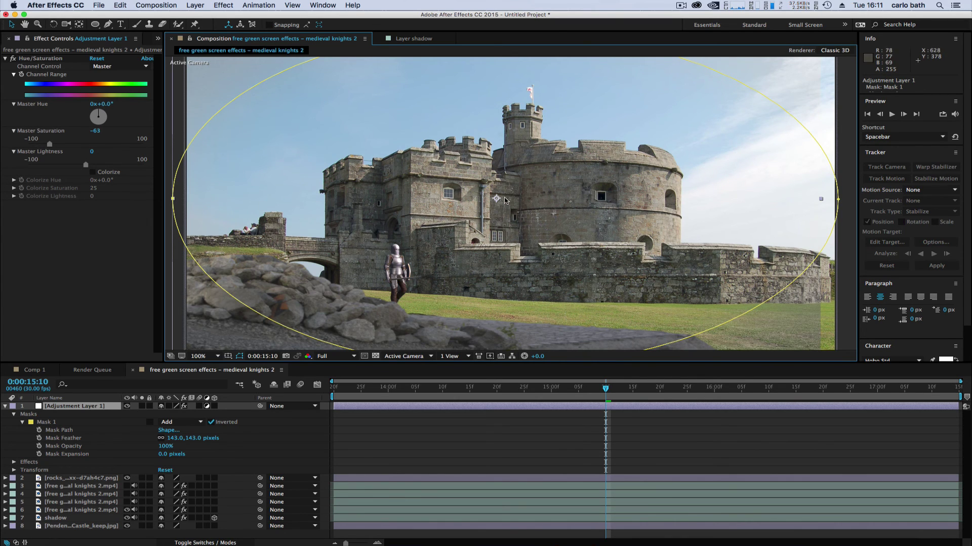
- Move the adjustment layer to about 637, 376 and pull the ellipse mask's left vertex slightly outward past the frame edge
{"action": "left_click_drag", "start_coordinate": [498, 200], "coordinate": [506, 200]}
{"action": "left_click_drag", "start_coordinate": [505, 199], "coordinate": [510, 199]}
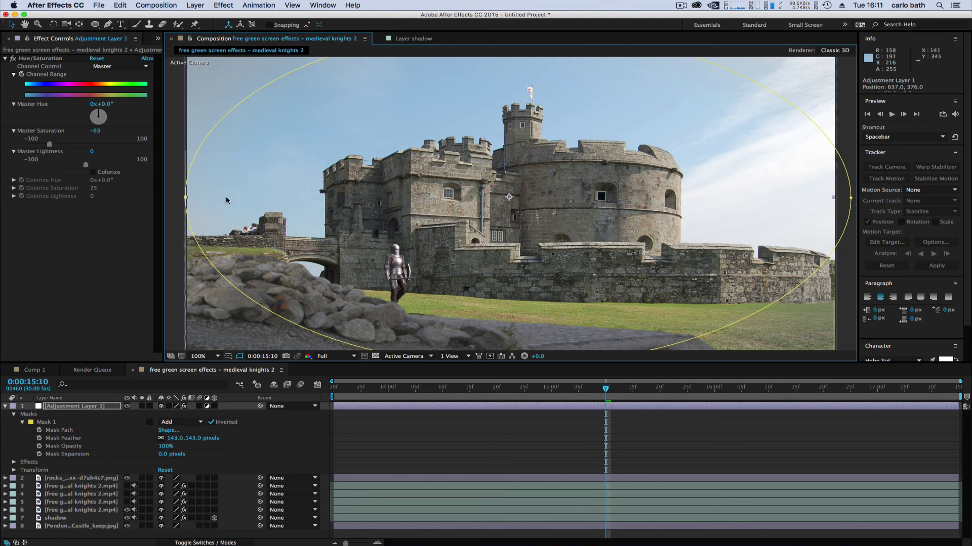
{"action": "left_click_drag", "start_coordinate": [185, 199], "coordinate": [180, 196]}
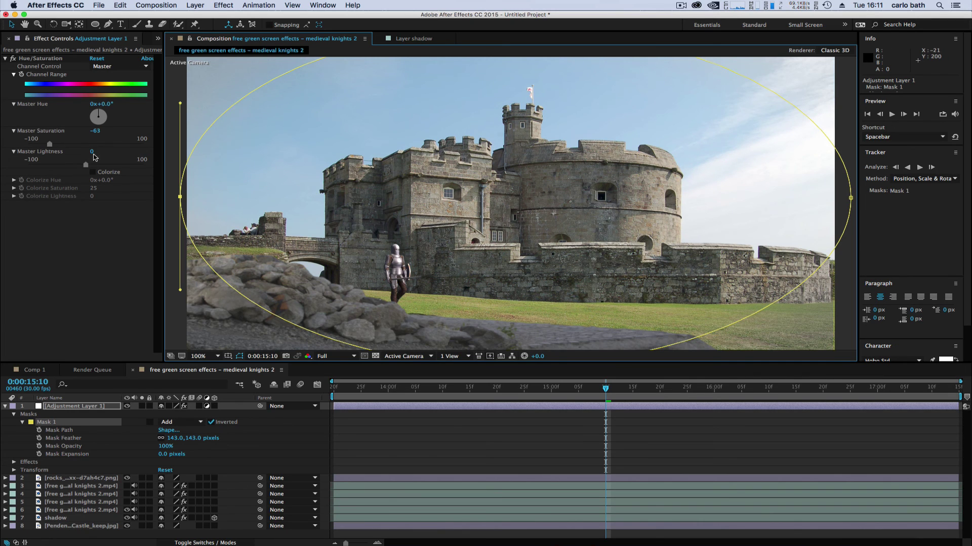
- Set the adjustment layer's Master Lightness to -24 and scale the layer to 101% width and 100% height
{"action": "left_click_drag", "start_coordinate": [86, 167], "coordinate": [77, 168]}
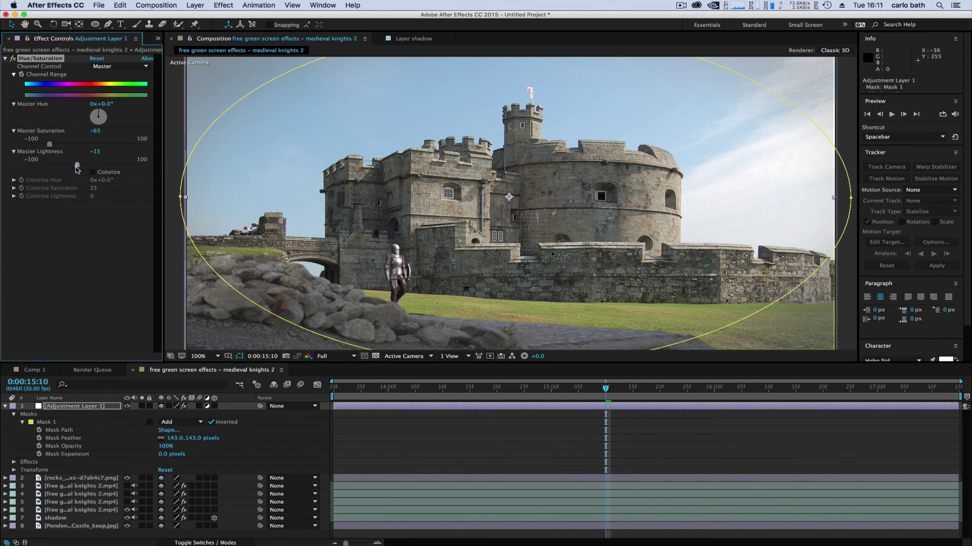
{"action": "left_click_drag", "start_coordinate": [76, 166], "coordinate": [72, 166]}
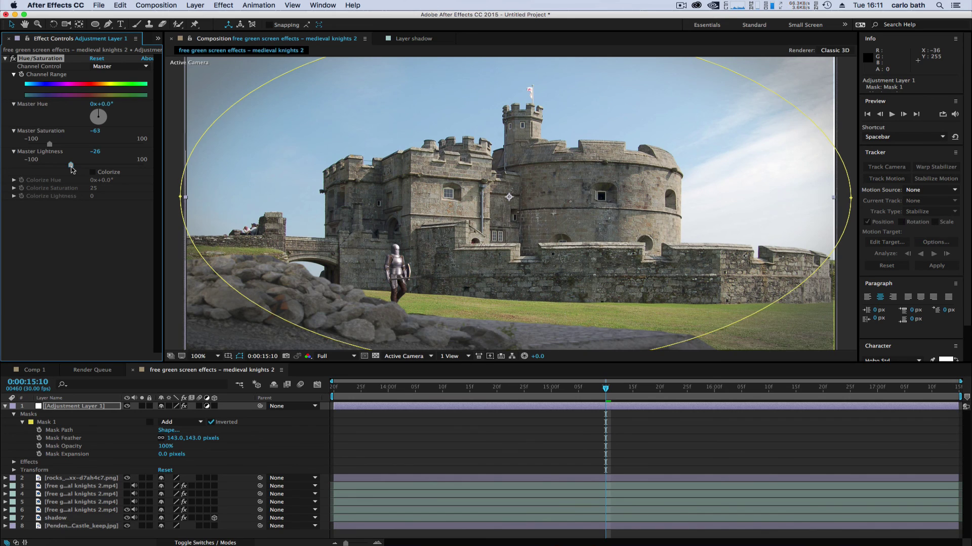
{"action": "left_click_drag", "start_coordinate": [832, 201], "coordinate": [836, 200]}
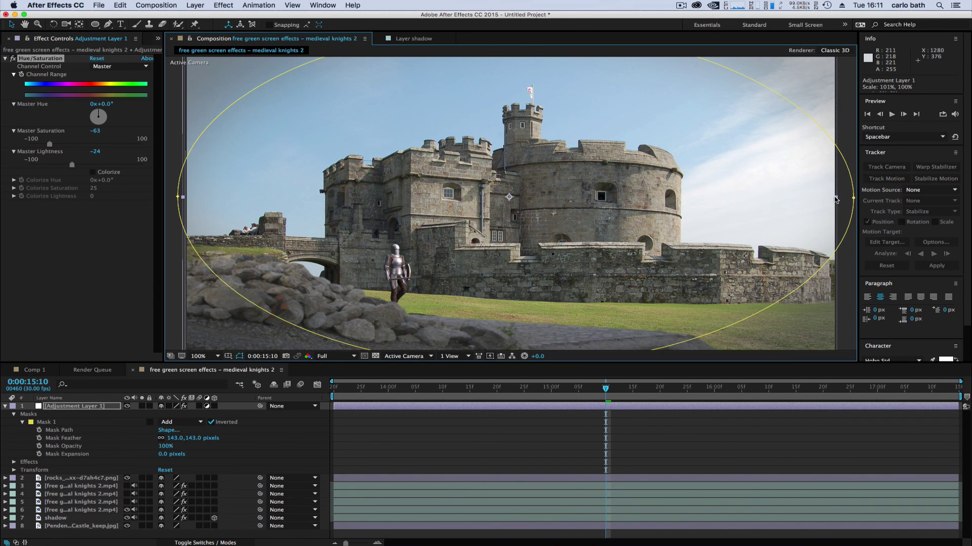
{"action": "left_click", "coordinate": [172, 302]}
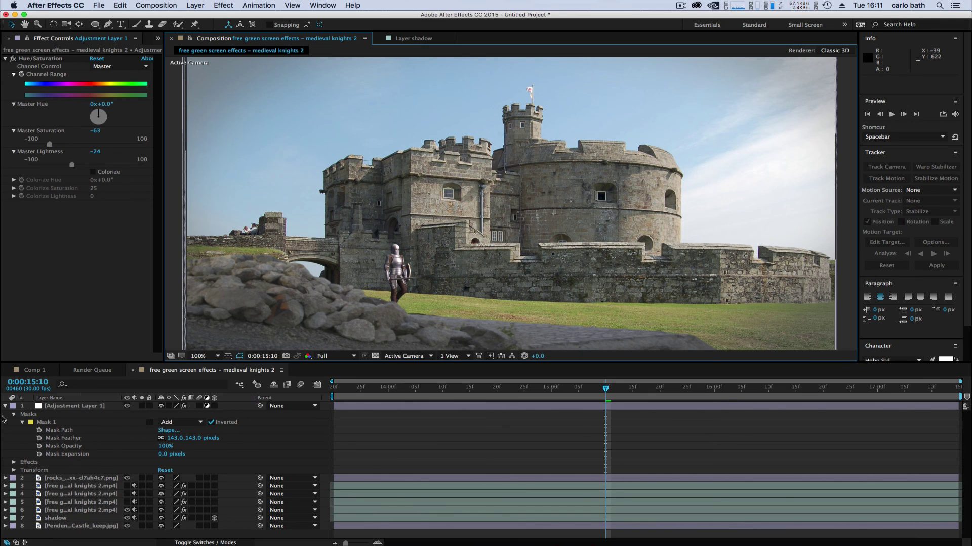
{"action": "left_click", "coordinate": [6, 407]}
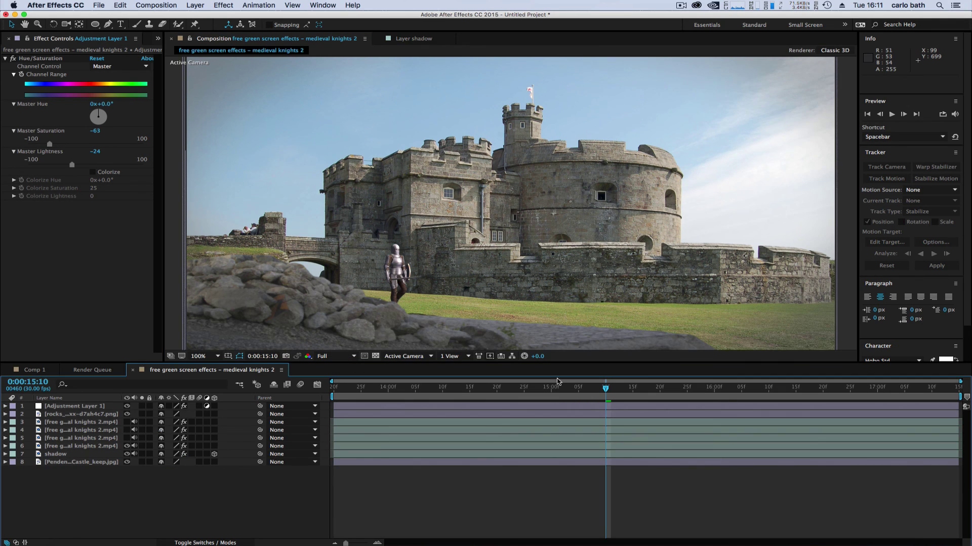
- Scrub back and forth through the composition to examine the knight's walk behind the rocks with the darkened frame edges
{"action": "left_click_drag", "start_coordinate": [606, 393], "coordinate": [374, 409]}
{"action": "key", "text": "space"}
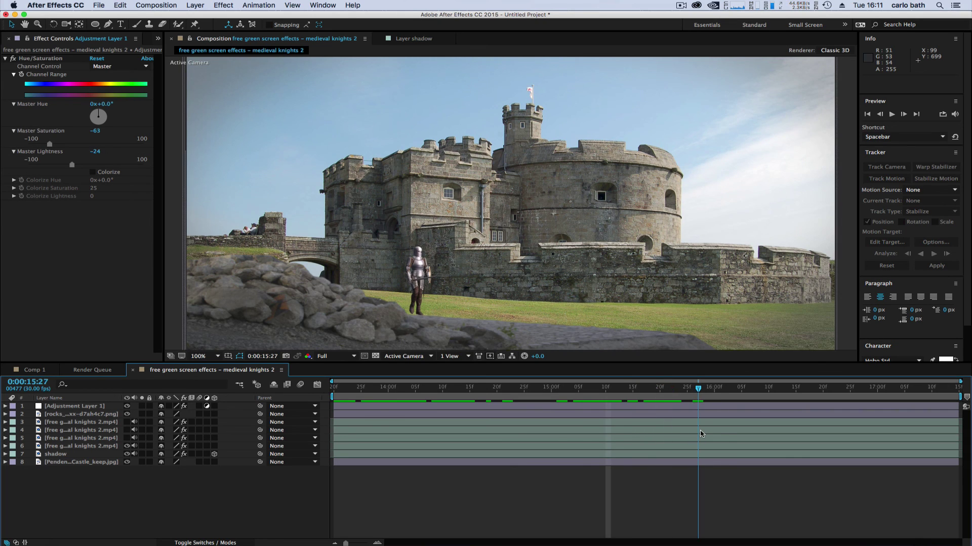
{"action": "key", "text": "Page_Up"}
{"action": "key", "text": "Page_Up"}
{"action": "key", "text": "Page_Up"}
{"action": "key", "text": "Page_Up"}
{"action": "key", "text": "Page_Up"}
{"action": "key", "text": "Page_Up"}
{"action": "key", "text": "Page_Up"}
{"action": "key", "text": "Page_Up"}
{"action": "key", "text": "Page_Up"}
{"action": "key", "text": "Page_Up"}
{"action": "key", "text": "Page_Up"}
{"action": "key", "text": "Page_Up"}
{"action": "key", "text": "Page_Up"}
{"action": "key", "text": "Page_Up"}
{"action": "key", "text": "Page_Up"}
{"action": "key", "text": "Page_Up"}
{"action": "key", "text": "Page_Up"}
{"action": "key", "text": "Page_Up"}
{"action": "key", "text": "Page_Up"}
{"action": "key", "text": "Page_Up"}
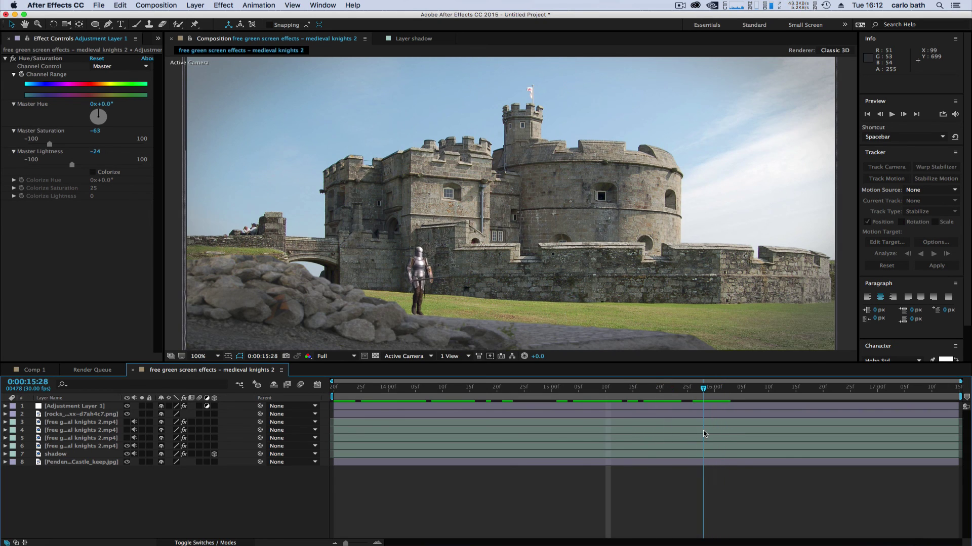
{"action": "key", "text": "Page_Up"}
{"action": "key", "text": "Page_Up"}
{"action": "key", "text": "Page_Up"}
{"action": "key", "text": "Page_Up"}
{"action": "key", "text": "Page_Up"}
{"action": "key", "text": "Page_Up"}
{"action": "key", "text": "Page_Up"}
{"action": "key", "text": "Page_Up"}
{"action": "key", "text": "Page_Up"}
{"action": "key", "text": "Page_Up"}
{"action": "key", "text": "Page_Up"}
{"action": "key", "text": "Page_Up"}
{"action": "key", "text": "Page_Up"}
{"action": "key", "text": "Page_Up"}
{"action": "key", "text": "Page_Up"}
{"action": "key", "text": "Page_Up"}
{"action": "key", "text": "Page_Up"}
{"action": "key", "text": "Page_Up"}
{"action": "key", "text": "Page_Up"}
{"action": "key", "text": "Page_Up"}
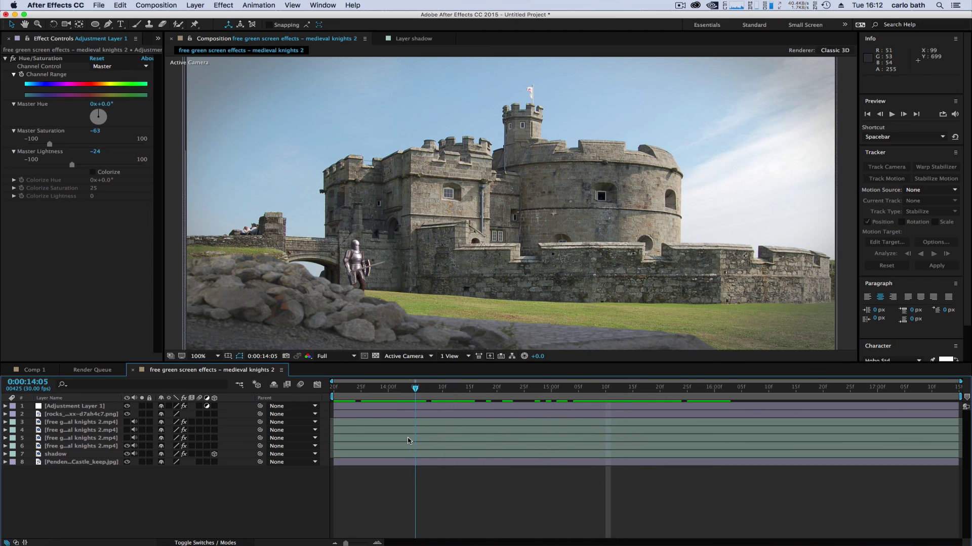
{"action": "key", "text": "Page_Down"}
{"action": "key", "text": "Page_Down"}
{"action": "key", "text": "Page_Down"}
{"action": "key", "text": "Page_Down"}
{"action": "key", "text": "Page_Down"}
{"action": "key", "text": "Page_Down"}
{"action": "key", "text": "Page_Down"}
{"action": "key", "text": "Page_Down"}
{"action": "key", "text": "Page_Down"}
{"action": "key", "text": "Page_Down"}
{"action": "key", "text": "Page_Down"}
{"action": "key", "text": "Page_Down"}
{"action": "key", "text": "Page_Down"}
{"action": "key", "text": "Page_Down"}
{"action": "key", "text": "Page_Down"}
{"action": "key", "text": "Page_Down"}
{"action": "key", "text": "Page_Down"}
{"action": "key", "text": "Page_Down"}
{"action": "key", "text": "Page_Down"}
{"action": "key", "text": "Page_Down"}
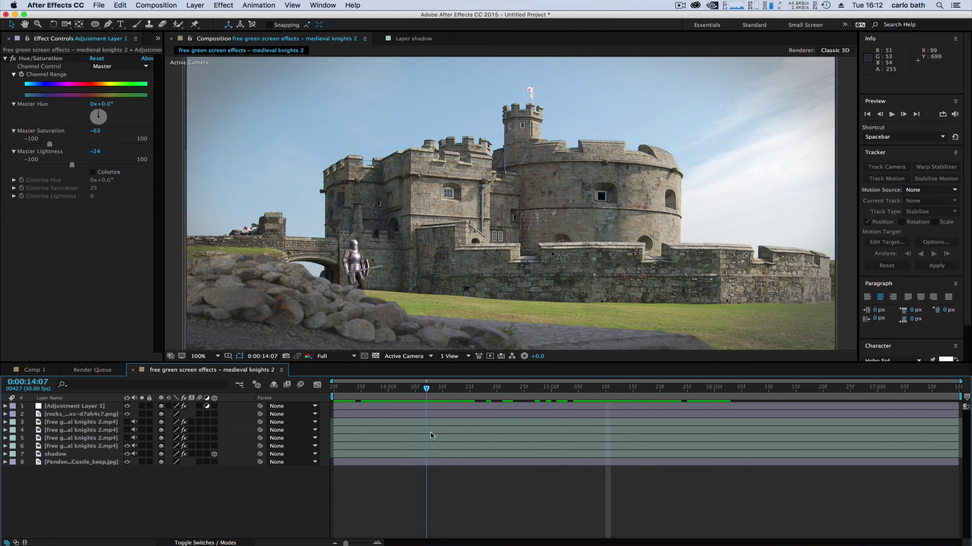
{"action": "key", "text": "Page_Down"}
{"action": "key", "text": "Page_Down"}
{"action": "key", "text": "Page_Down"}
{"action": "key", "text": "Page_Down"}
{"action": "key", "text": "Page_Down"}
{"action": "key", "text": "Page_Down"}
{"action": "key", "text": "Page_Down"}
{"action": "key", "text": "Page_Down"}
{"action": "key", "text": "Page_Down"}
{"action": "key", "text": "Page_Down"}
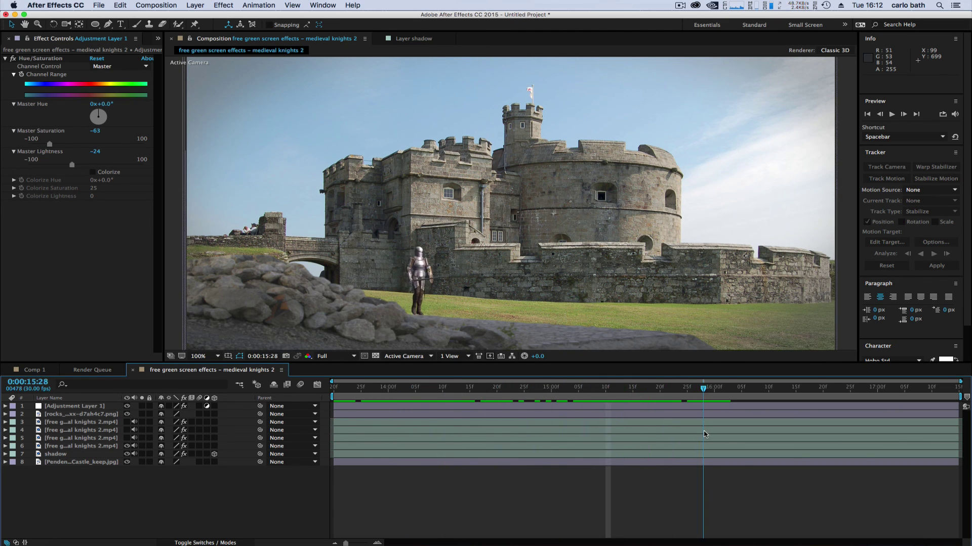
{"action": "key", "text": "Page_Down"}
{"action": "key", "text": "Page_Down"}
{"action": "key", "text": "Page_Down"}
{"action": "key", "text": "Page_Down"}
{"action": "key", "text": "Page_Down"}
{"action": "key", "text": "Page_Down"}
{"action": "key", "text": "Page_Down"}
{"action": "key", "text": "Page_Down"}
{"action": "key", "text": "Page_Down"}
{"action": "key", "text": "Page_Down"}
- Play a preview of the composite from 0:00:14:15 to check the knight's movement
{"action": "left_click_drag", "start_coordinate": [757, 433], "coordinate": [469, 430]}
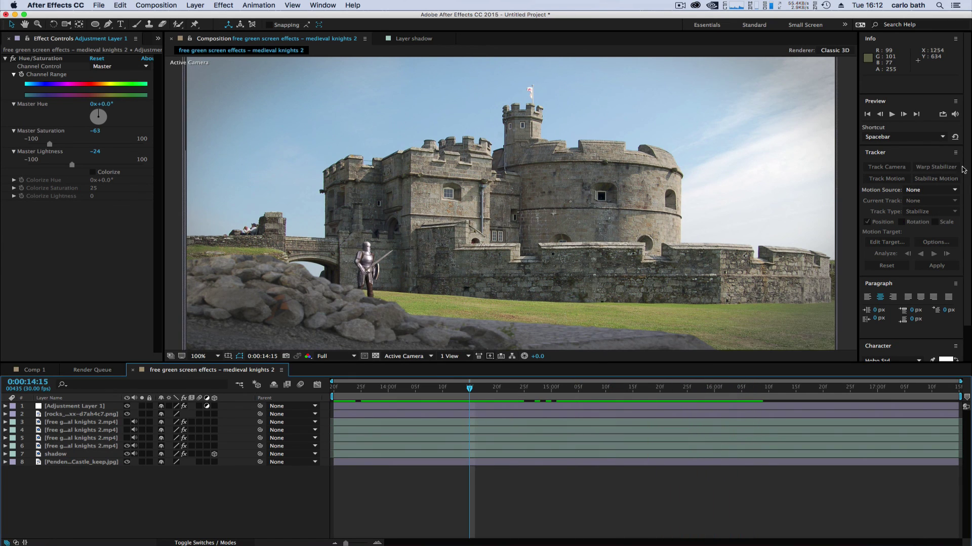
{"action": "left_click", "coordinate": [893, 115]}
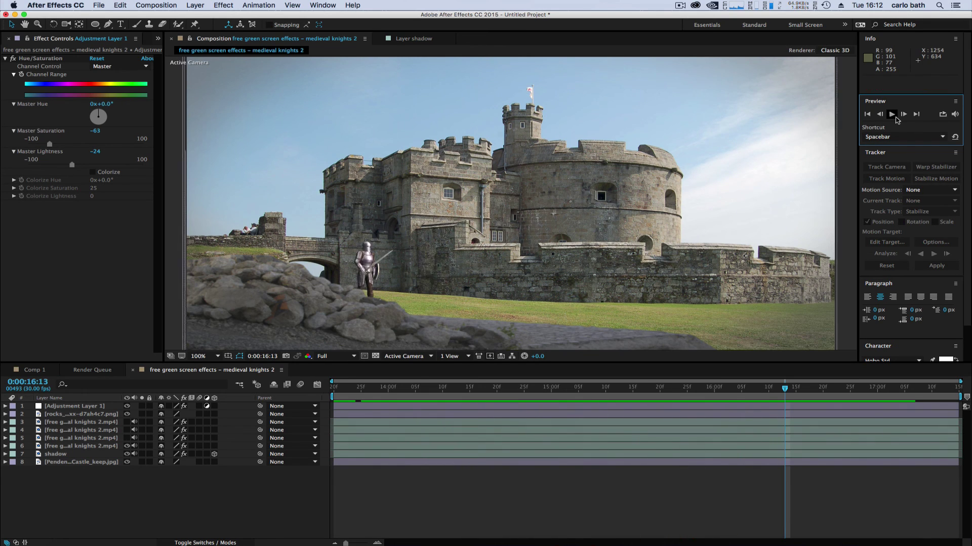
{"action": "left_click", "coordinate": [894, 117]}
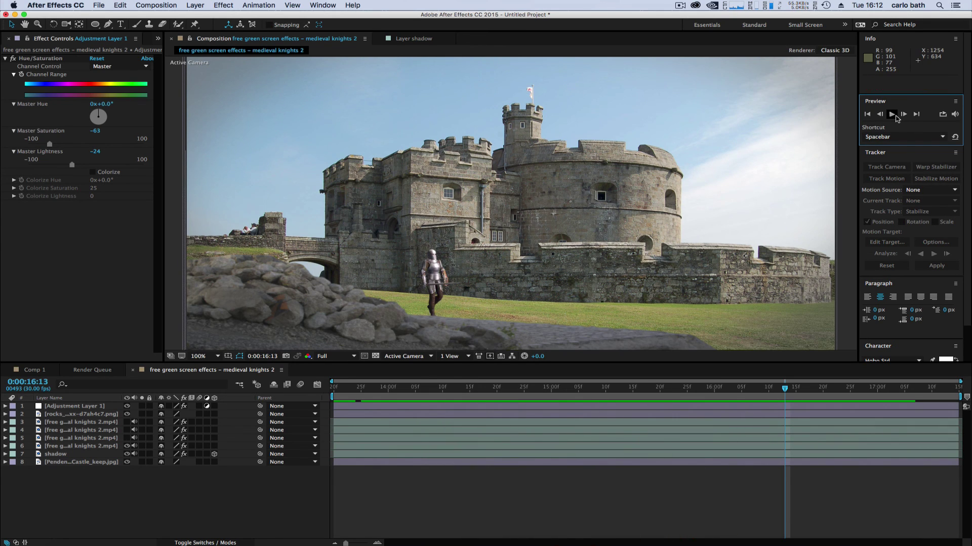